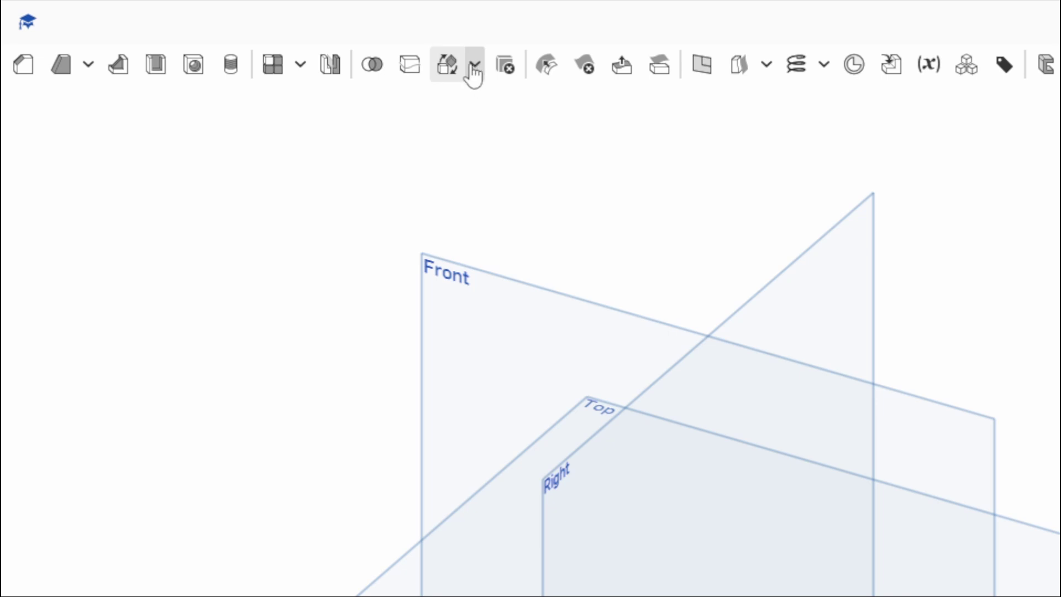
pyautogui.click(473, 65)
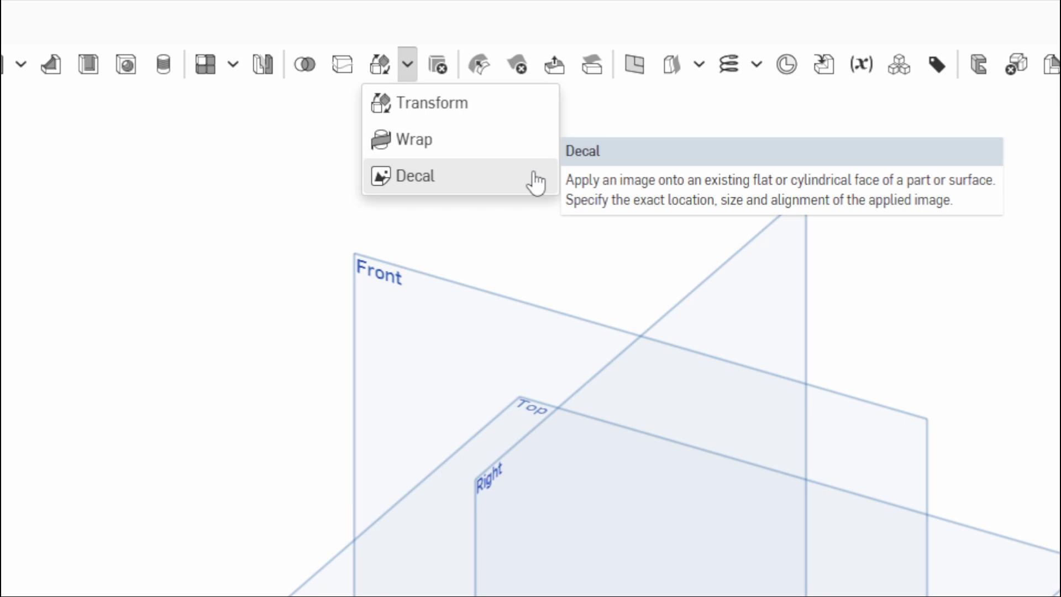
pyautogui.scroll(-3, 205, 277)
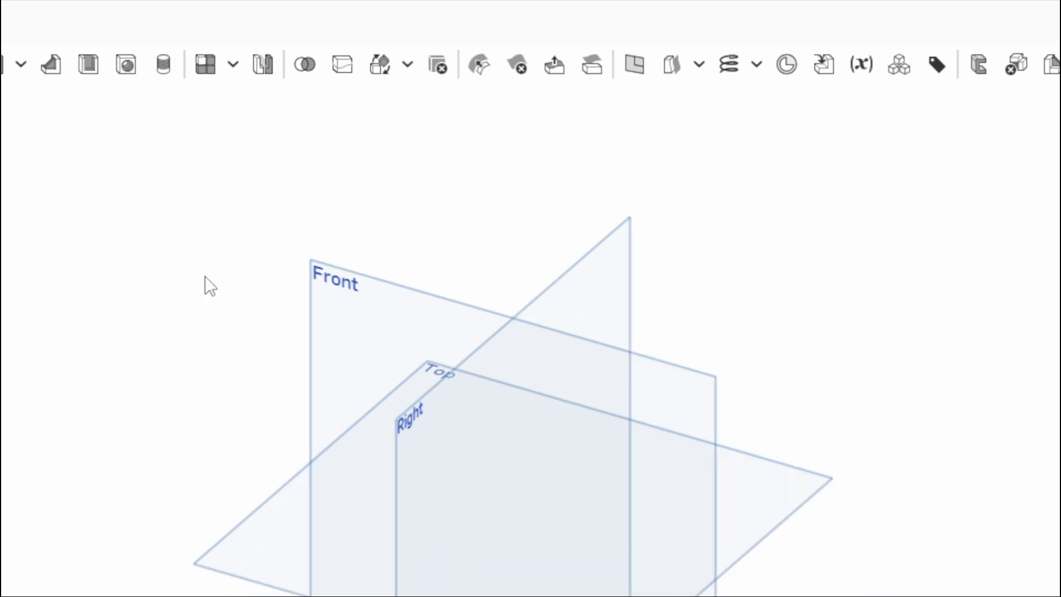
pyautogui.moveTo(217, 302); pyautogui.dragTo(413, 331, button='middle')
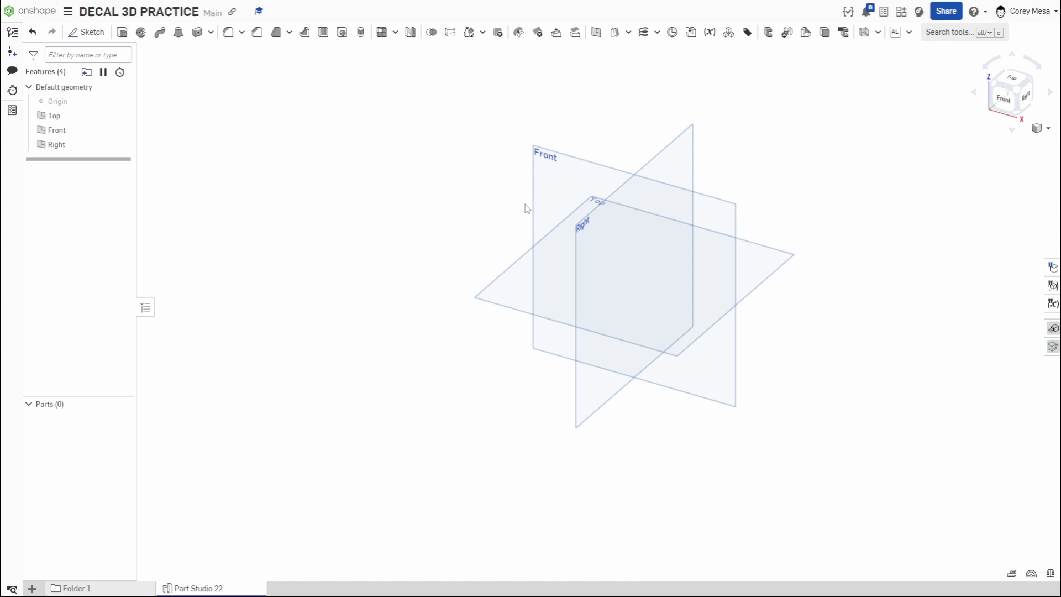
# Start a sketch on the Top plane, view it face-on and hide the default planes
pyautogui.click(524, 295)
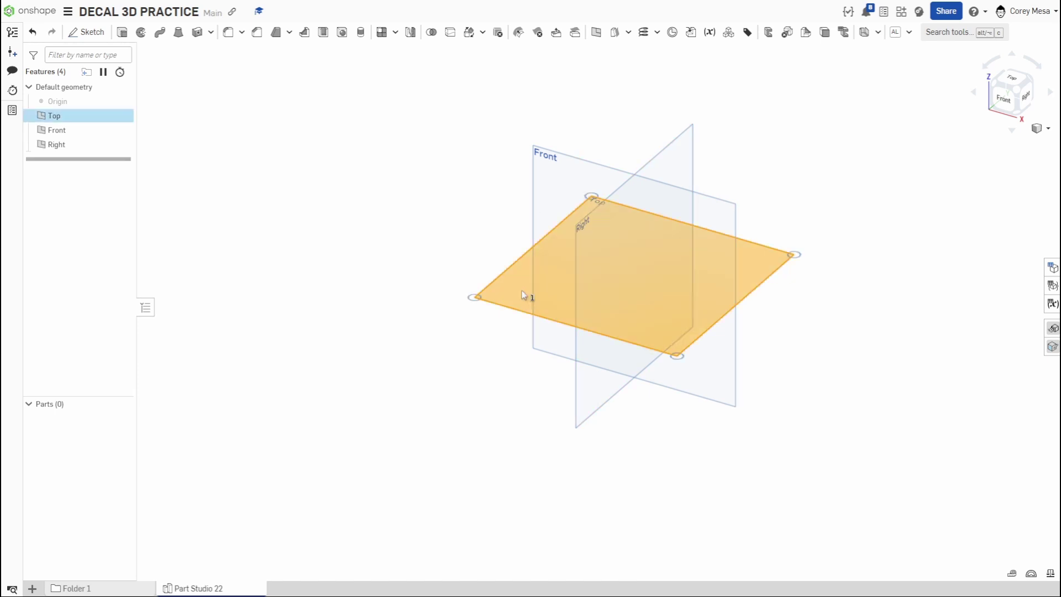
pyautogui.hotkey('shift', 's')
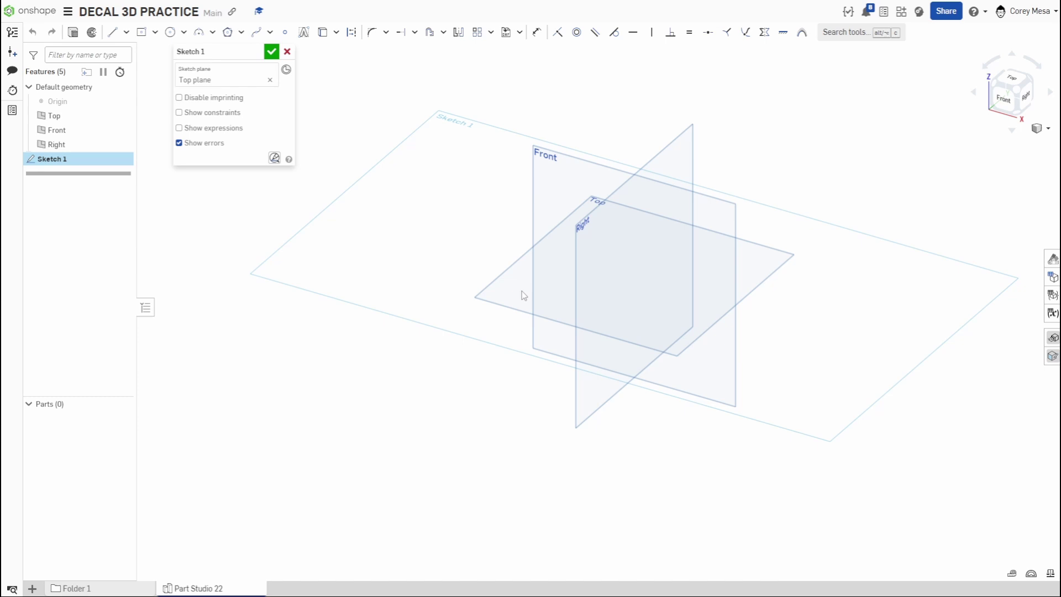
pyautogui.press('n')
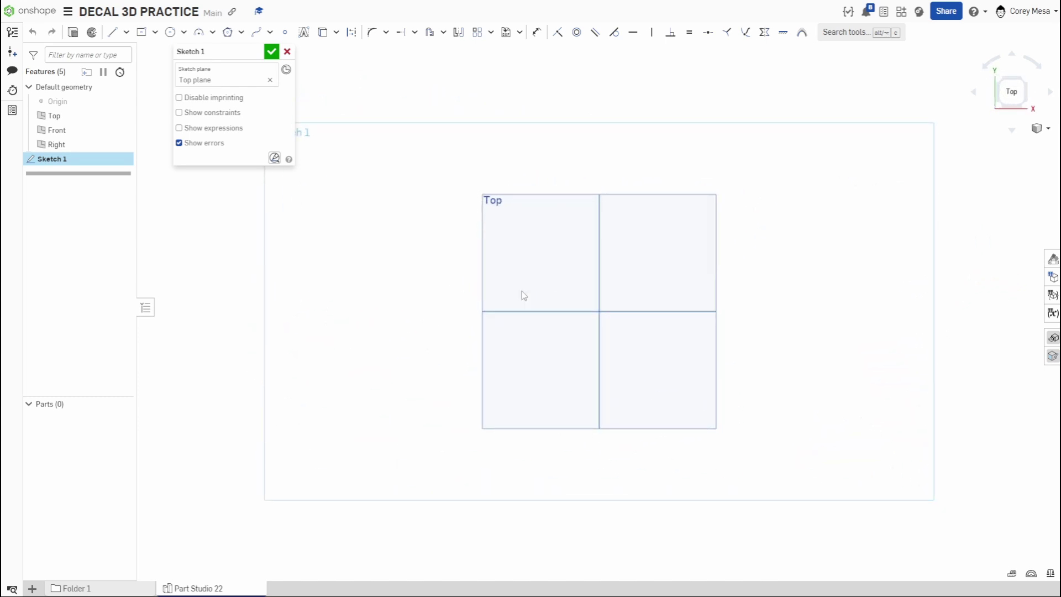
pyautogui.press('p')
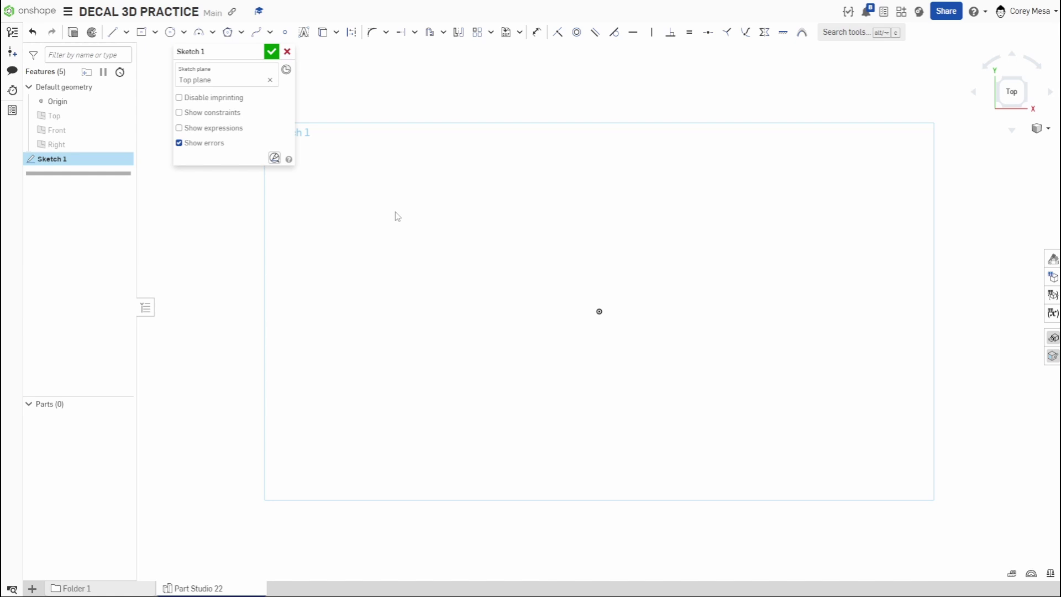
# Sketch a 5 by 5 in rectangle centred on the origin and move its horizontal dimension farther below the rectangle
pyautogui.click(142, 32)
pyautogui.click(599, 311)
pyautogui.click(716, 220)
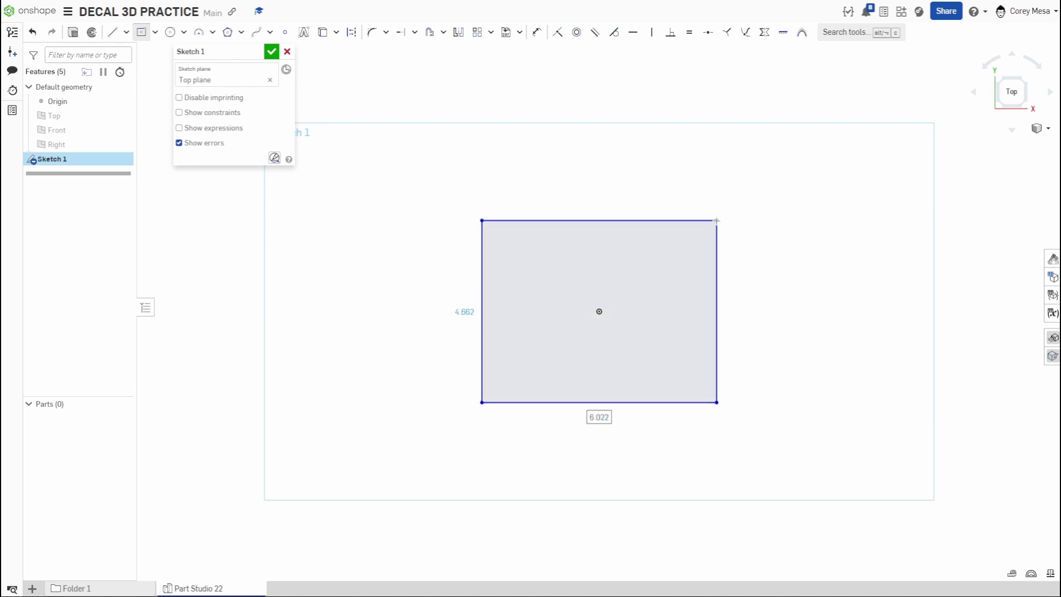
pyautogui.write('5')
pyautogui.press('Tab')
pyautogui.write('5')
pyautogui.press('Return')
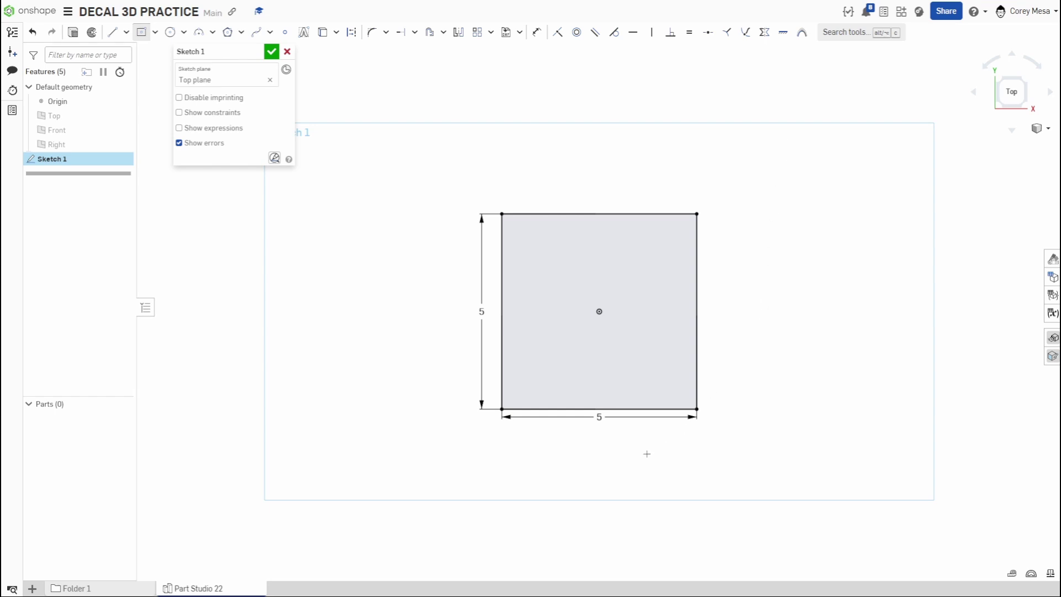
pyautogui.moveTo(599, 417); pyautogui.dragTo(598, 439)
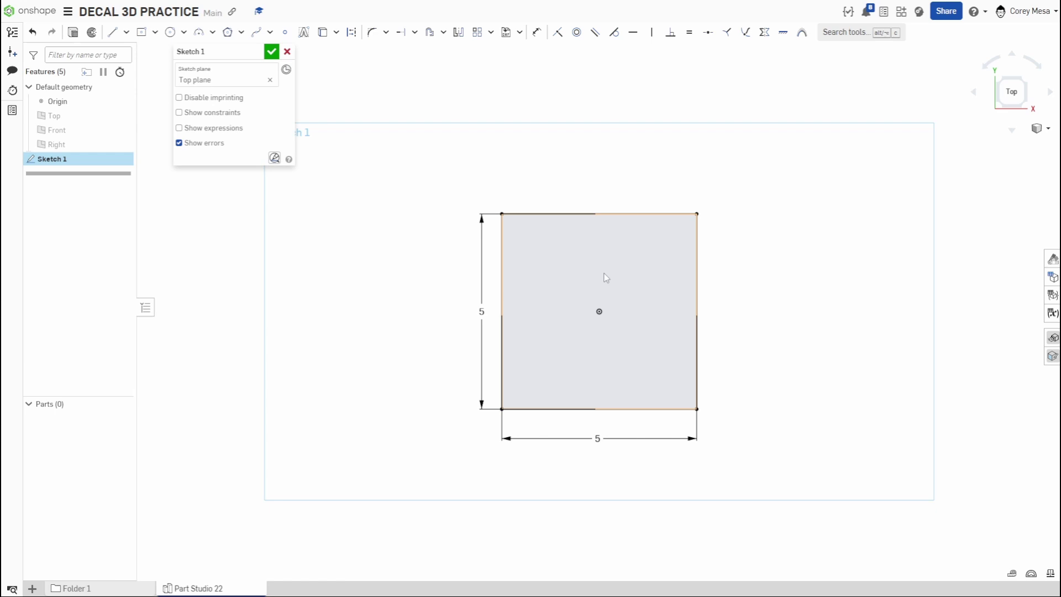
# Extrude the square as a new solid with a blind depth of 5 in
pyautogui.hotkey('shift', 'e')
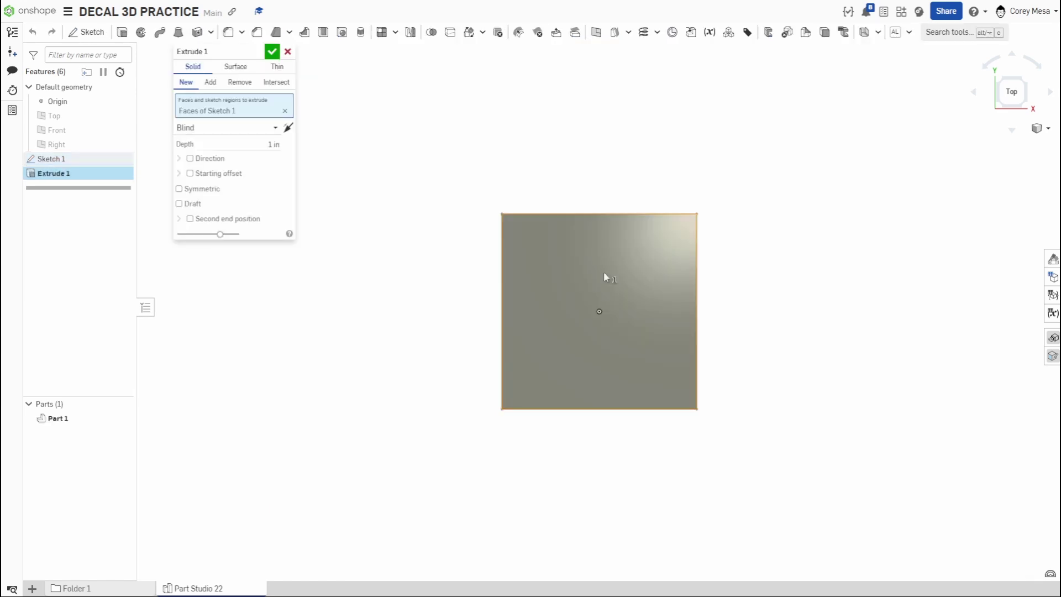
pyautogui.moveTo(481, 357); pyautogui.dragTo(462, 282, button='right')
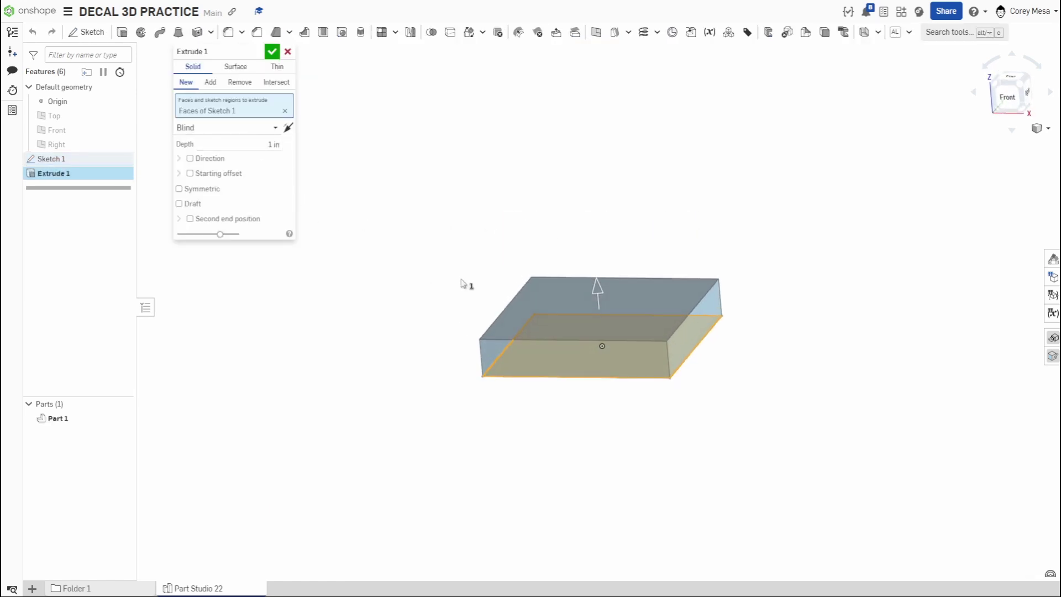
pyautogui.click(275, 143)
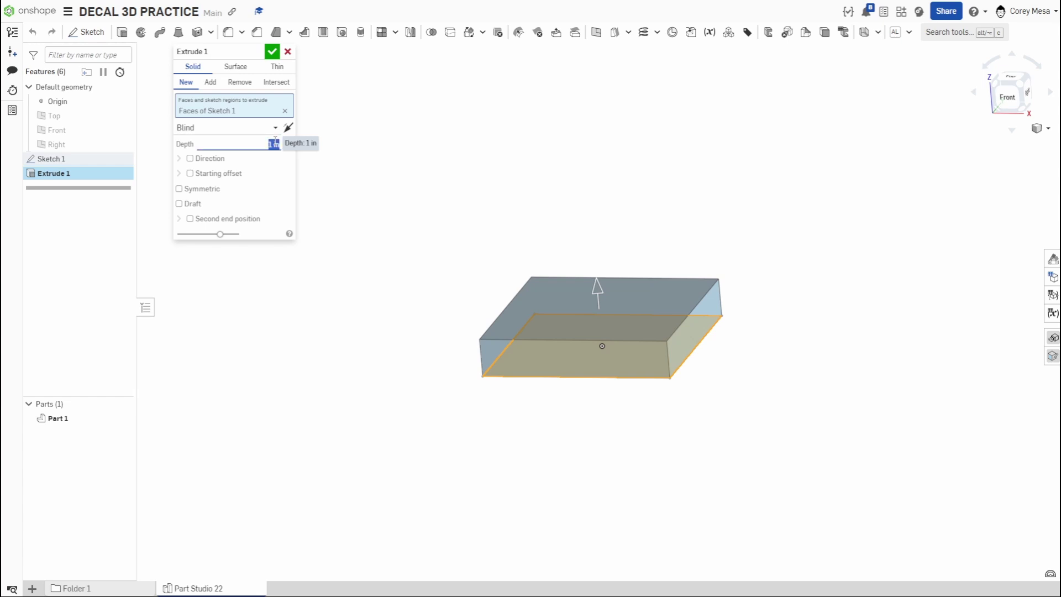
pyautogui.write('5')
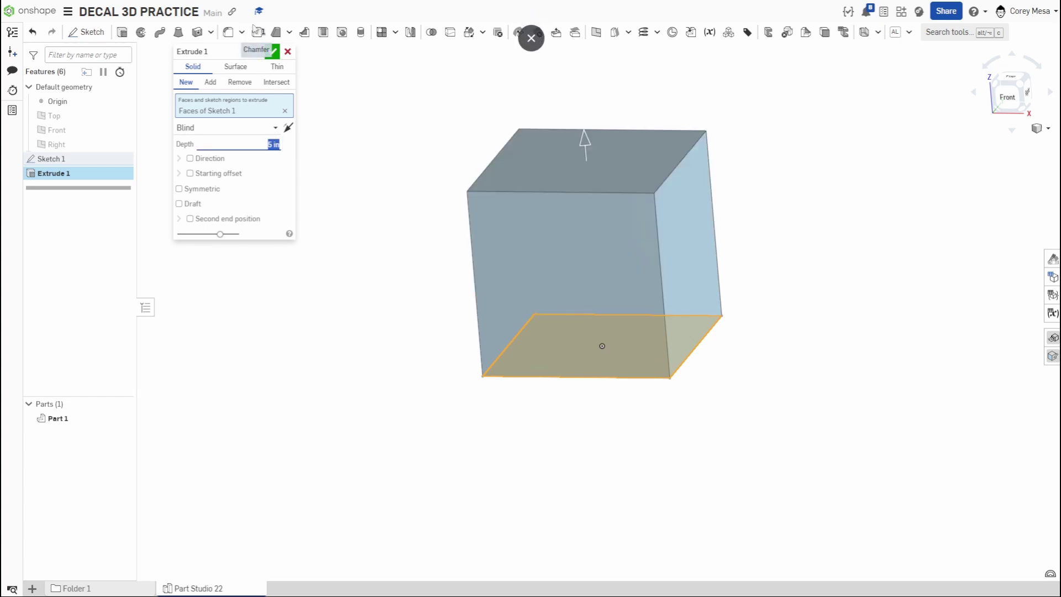
pyautogui.press('Return')
pyautogui.scroll(-2, 623, 304)
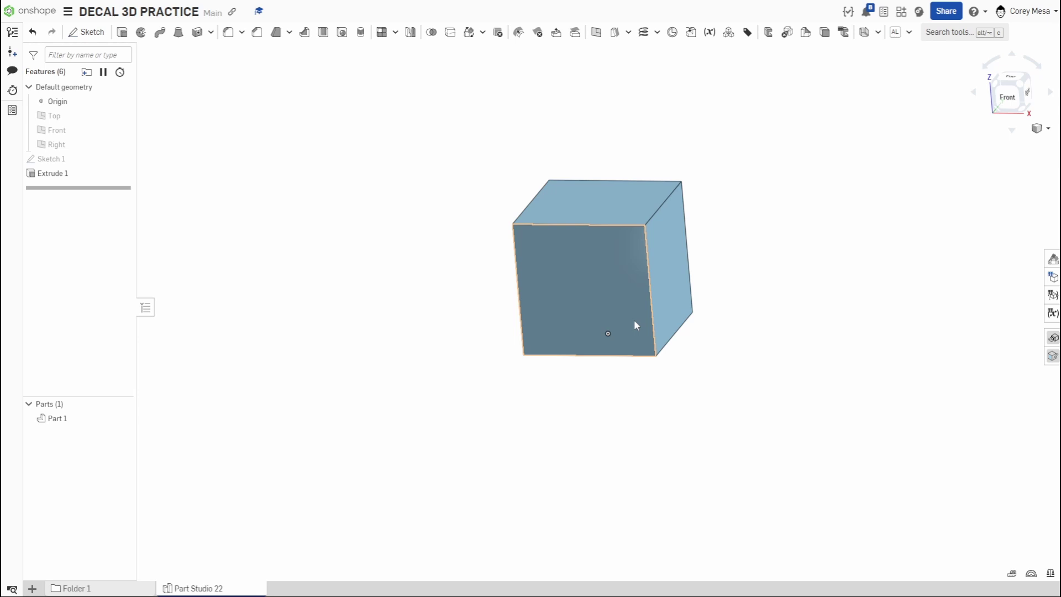
pyautogui.moveTo(635, 323)
pyautogui.mouseDown(button='right')
pyautogui.moveTo(663, 320)
pyautogui.moveTo(651, 345)
pyautogui.moveTo(641, 324)
pyautogui.mouseUp(button='right')
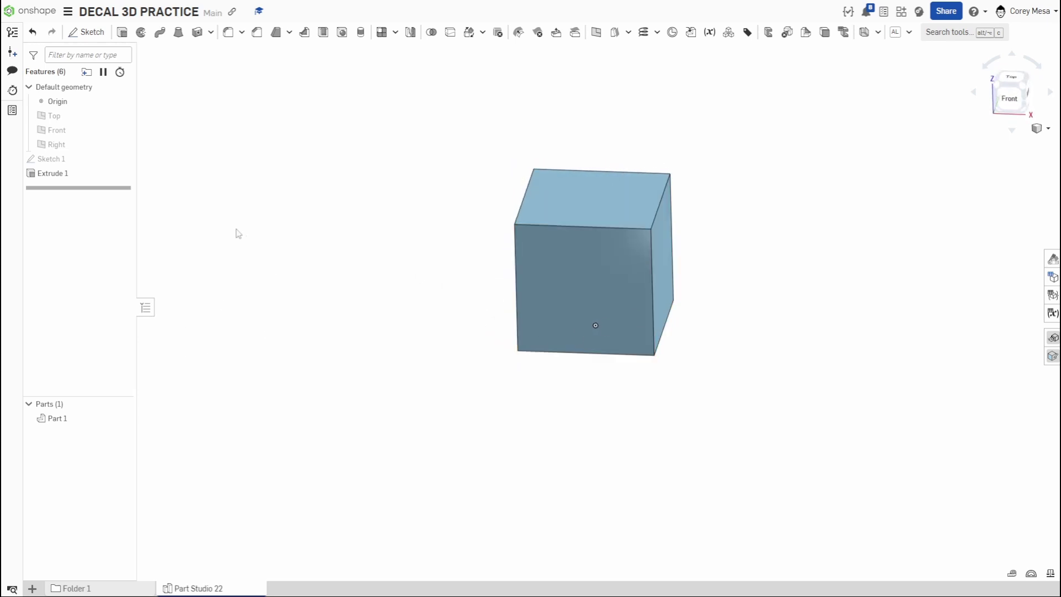
# Reopen the cube's base sketch and draw a diagonal line from the left edge's midpoint to the bottom edge's midpoint
pyautogui.doubleClick(89, 161)
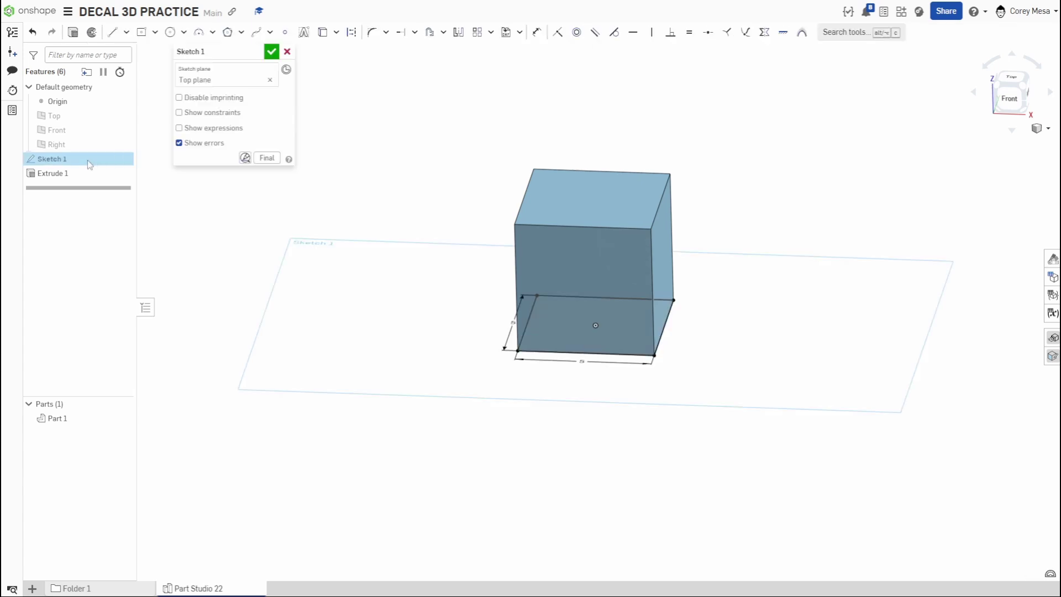
pyautogui.click(1014, 77)
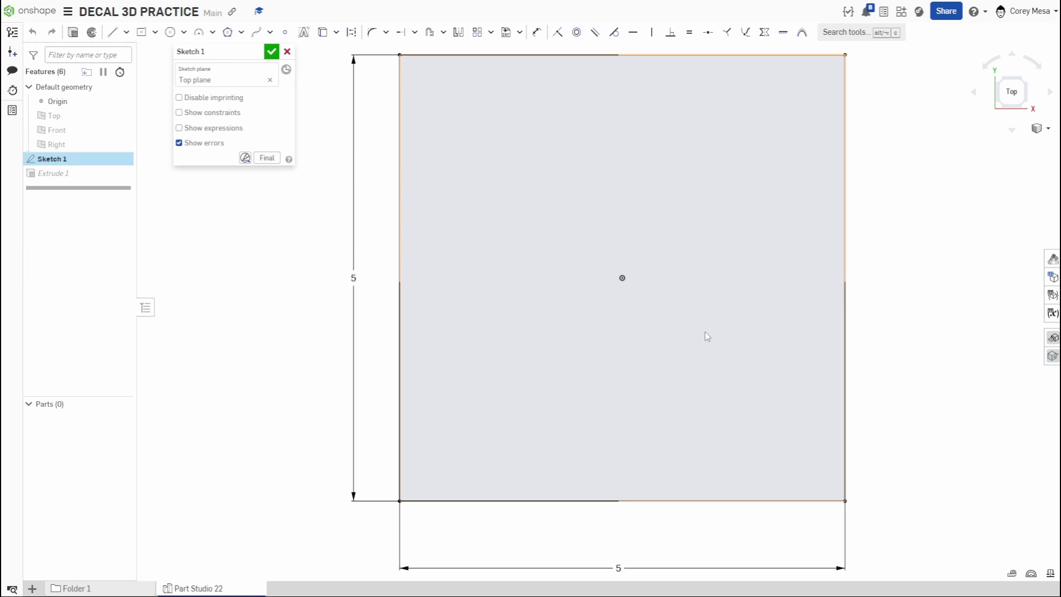
pyautogui.press('l')
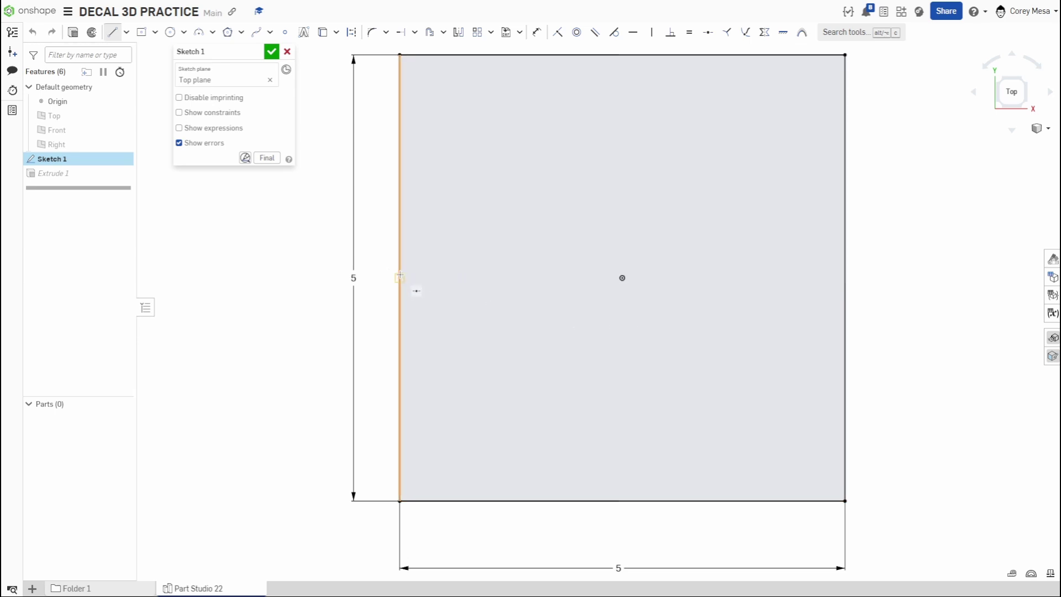
pyautogui.click(400, 278)
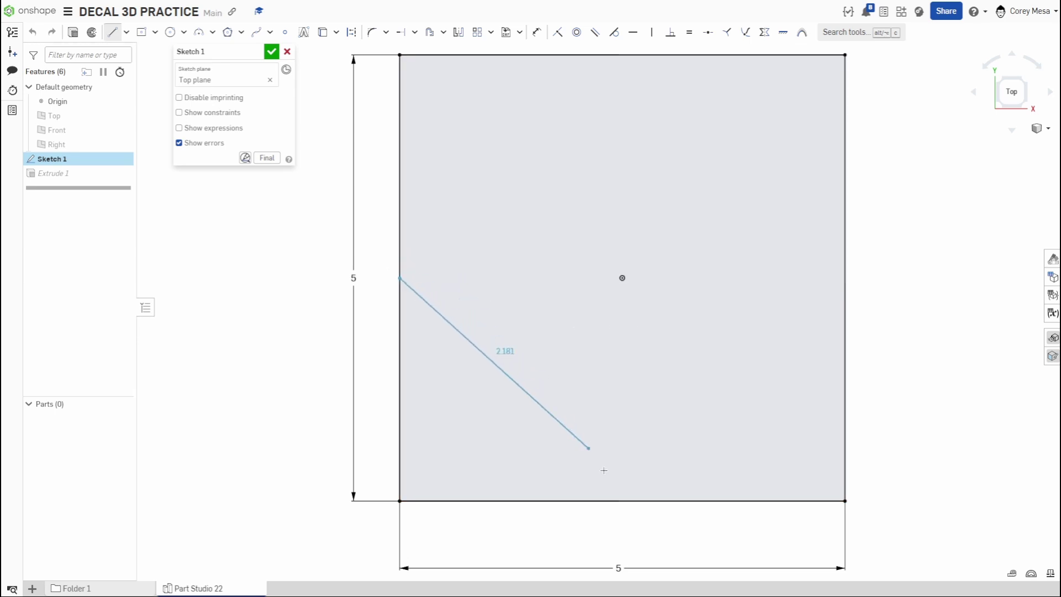
pyautogui.click(622, 501)
# Trim away the square's lower-left corner outside the diagonal line and finish the sketch
pyautogui.press('t')
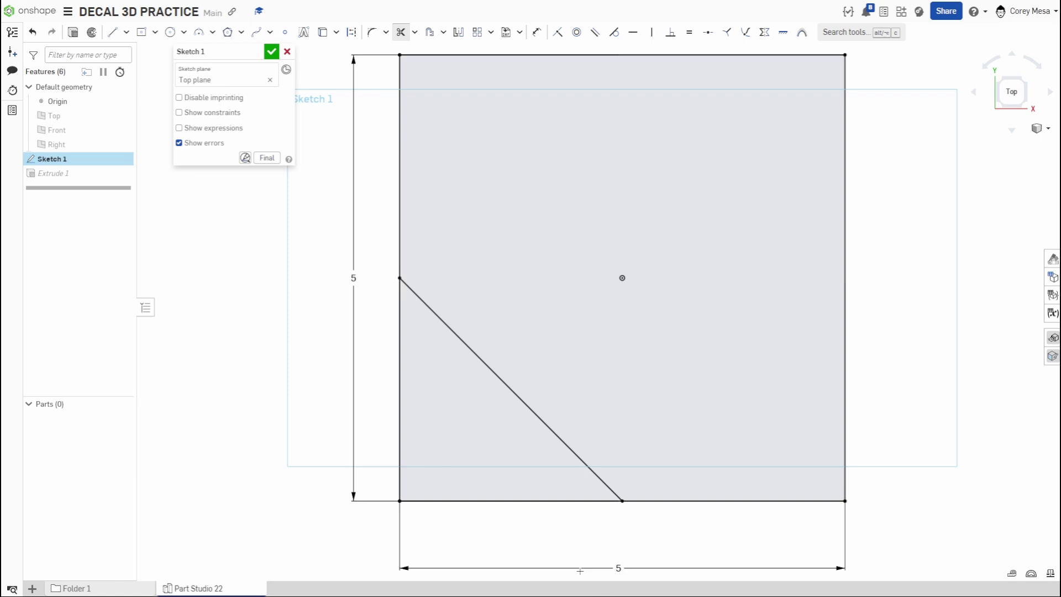
pyautogui.moveTo(554, 547)
pyautogui.mouseDown()
pyautogui.moveTo(463, 467)
pyautogui.moveTo(369, 413)
pyautogui.mouseUp()
pyautogui.scroll(-4, 404, 436)
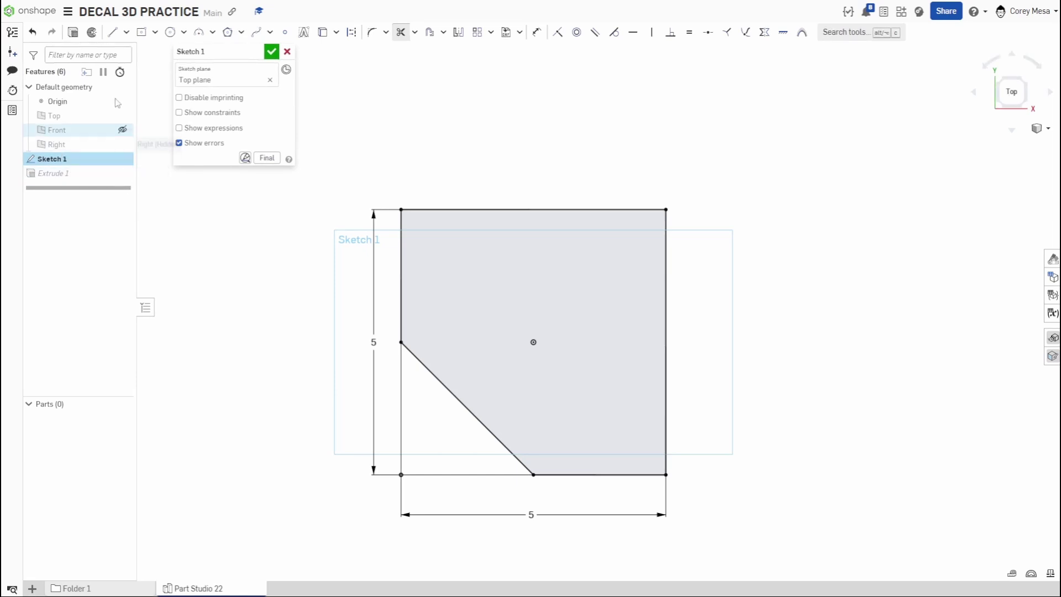
pyautogui.click(271, 56)
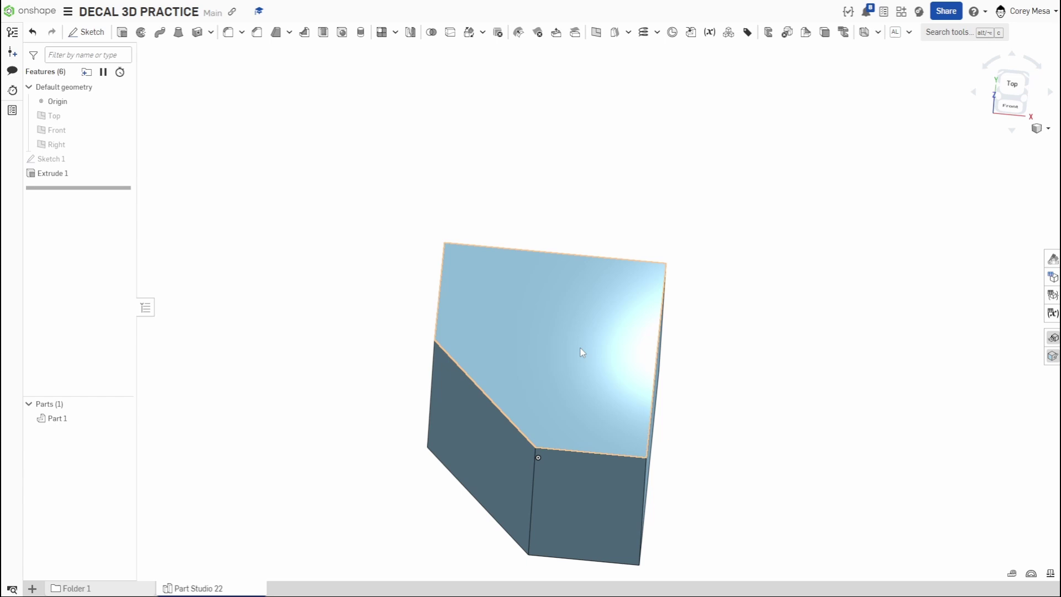
# Examine the angled corner face and its two adjacent side faces from several angles
pyautogui.scroll(-2, 793, 142)
pyautogui.moveTo(793, 142); pyautogui.dragTo(779, 345, button='right')
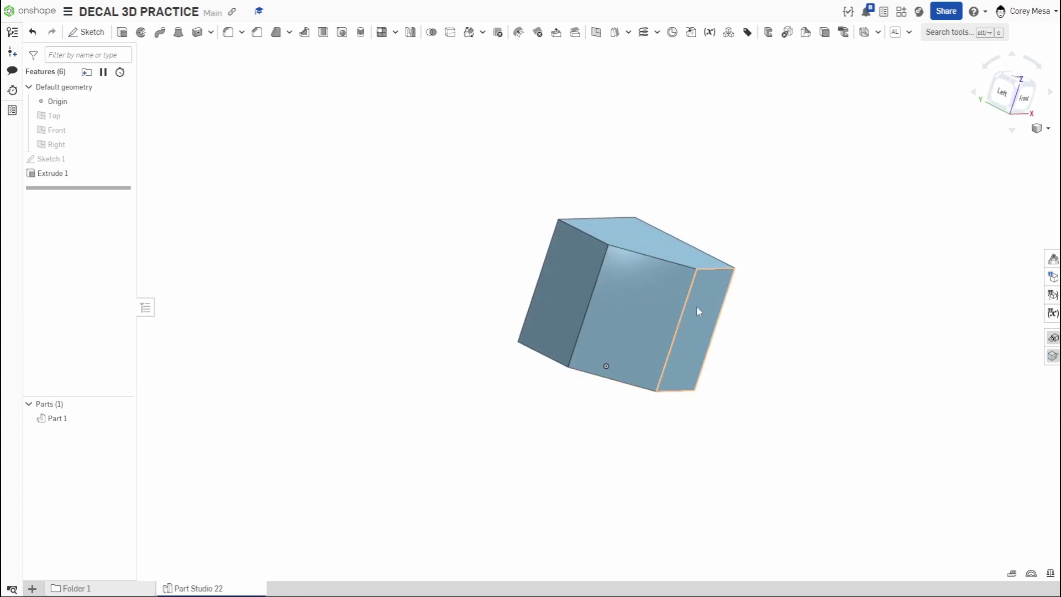
pyautogui.moveTo(688, 319); pyautogui.dragTo(723, 322, button='right')
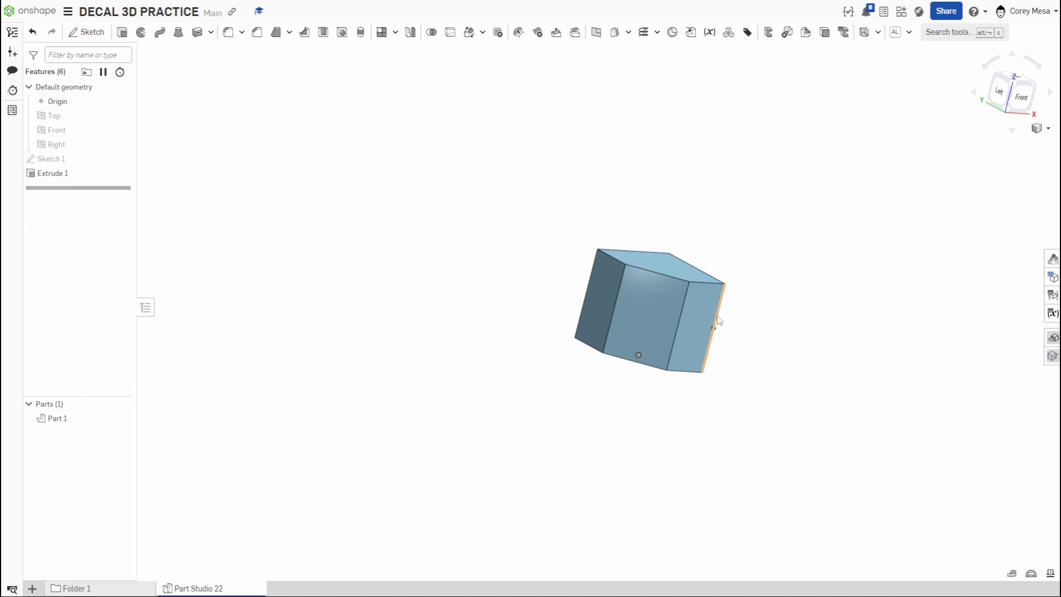
pyautogui.scroll(3, 635, 321)
pyautogui.click(661, 317)
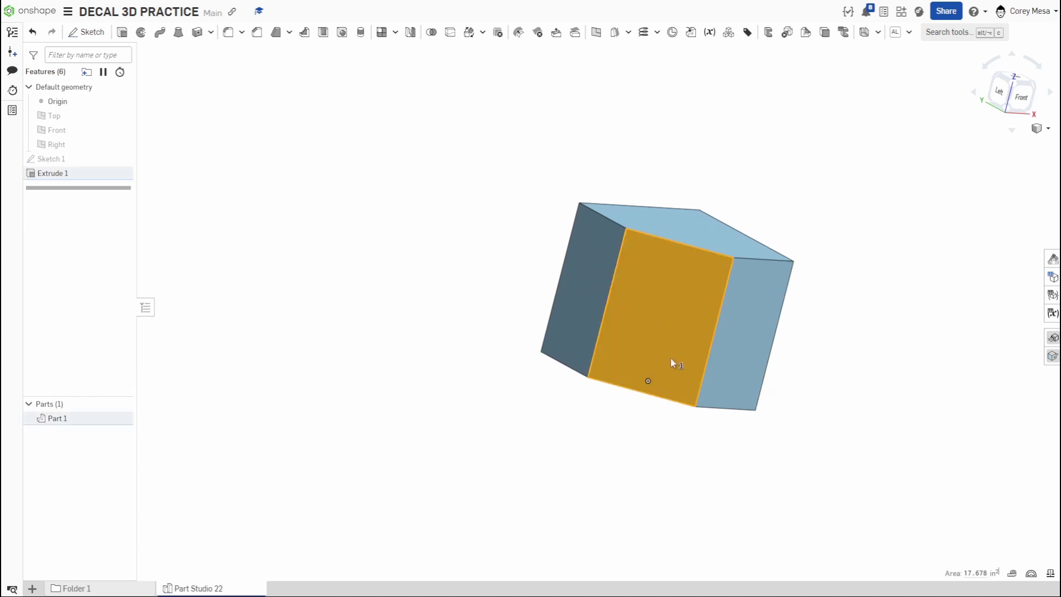
pyautogui.scroll(2, 687, 340)
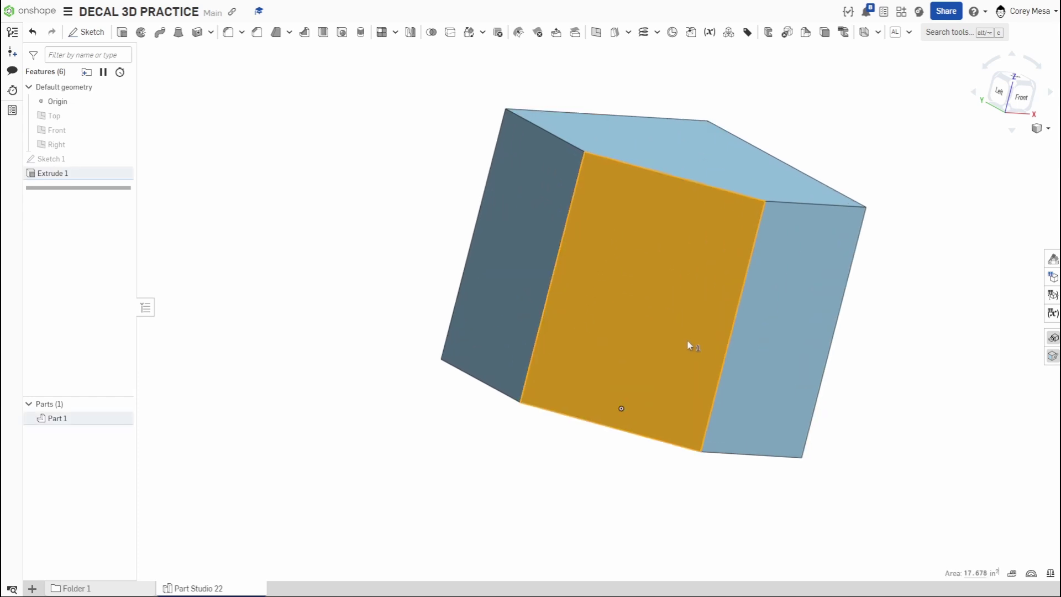
pyautogui.click(524, 296)
pyautogui.click(790, 339)
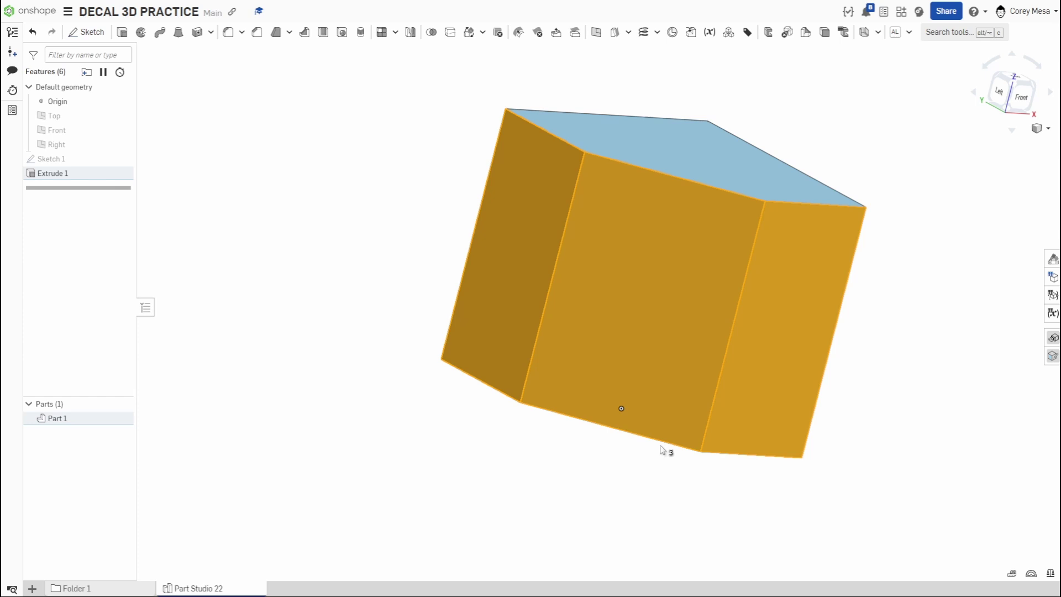
pyautogui.moveTo(661, 431); pyautogui.dragTo(649, 460, button='right')
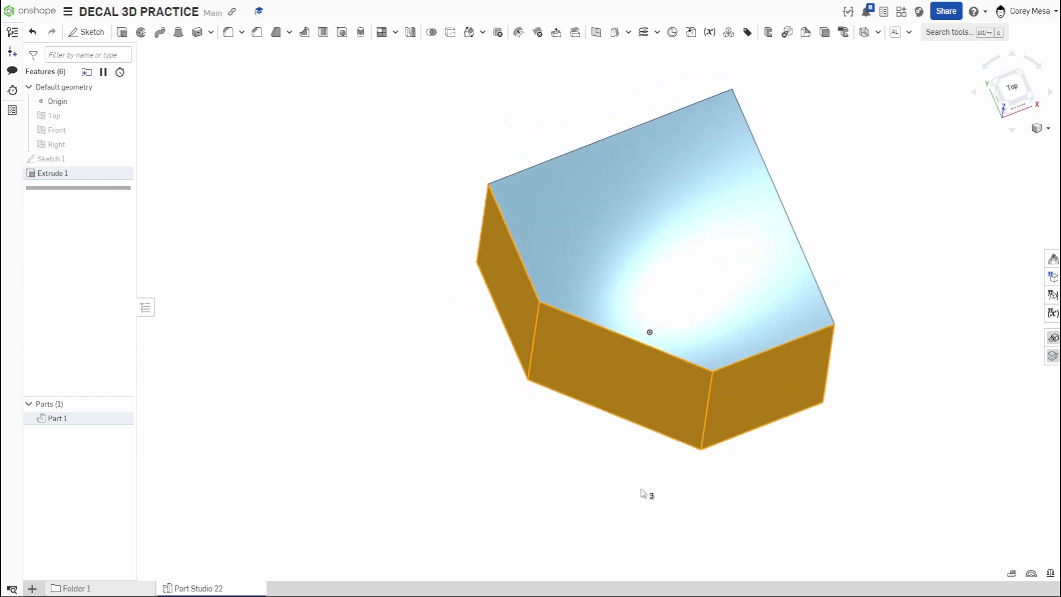
pyautogui.moveTo(644, 494); pyautogui.dragTo(640, 502, button='right')
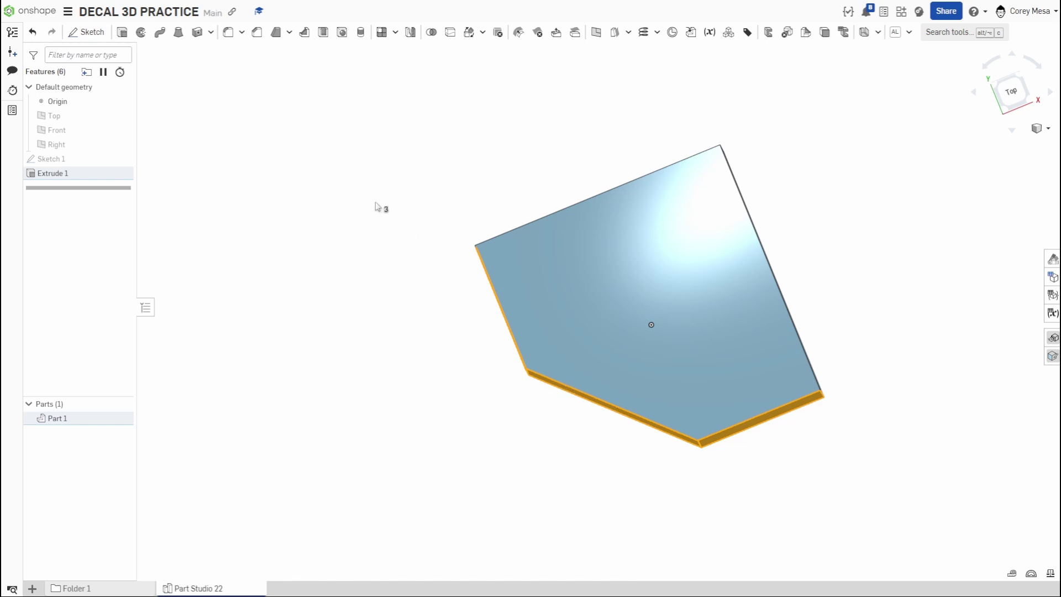
pyautogui.moveTo(545, 450); pyautogui.dragTo(733, 475, button='right')
pyautogui.click(818, 287)
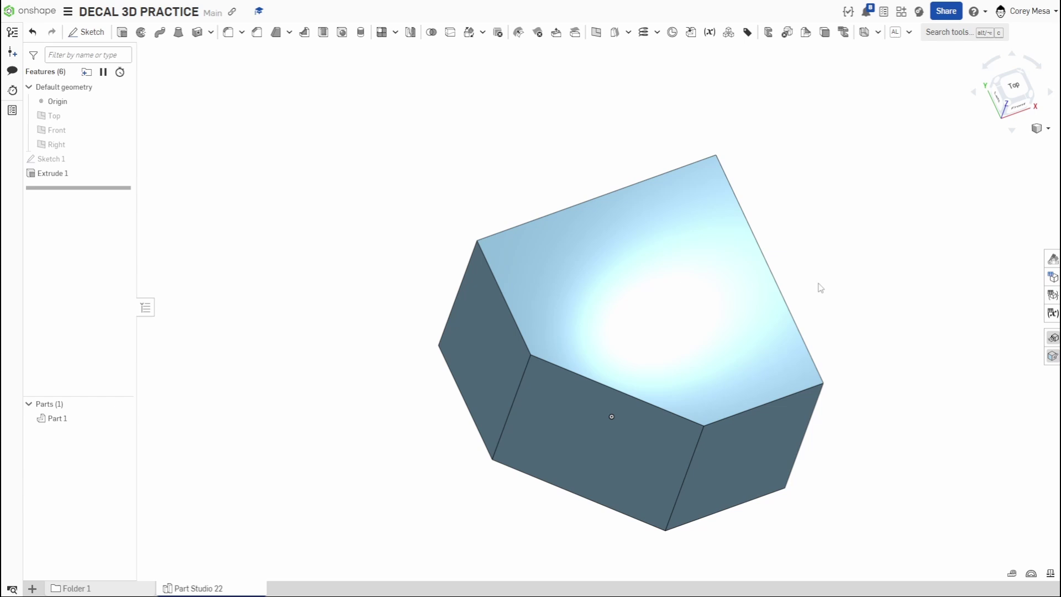
# Fillet the two vertical edges bordering the angled face with a 0.5 in radius, and select that face
pyautogui.hotkey('shift', 'f')
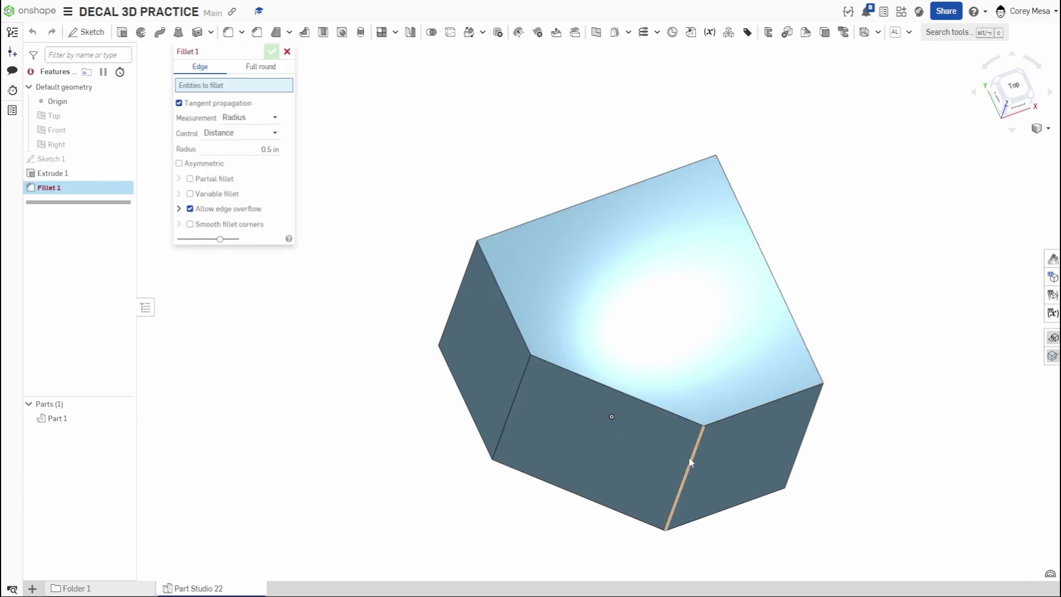
pyautogui.click(691, 456)
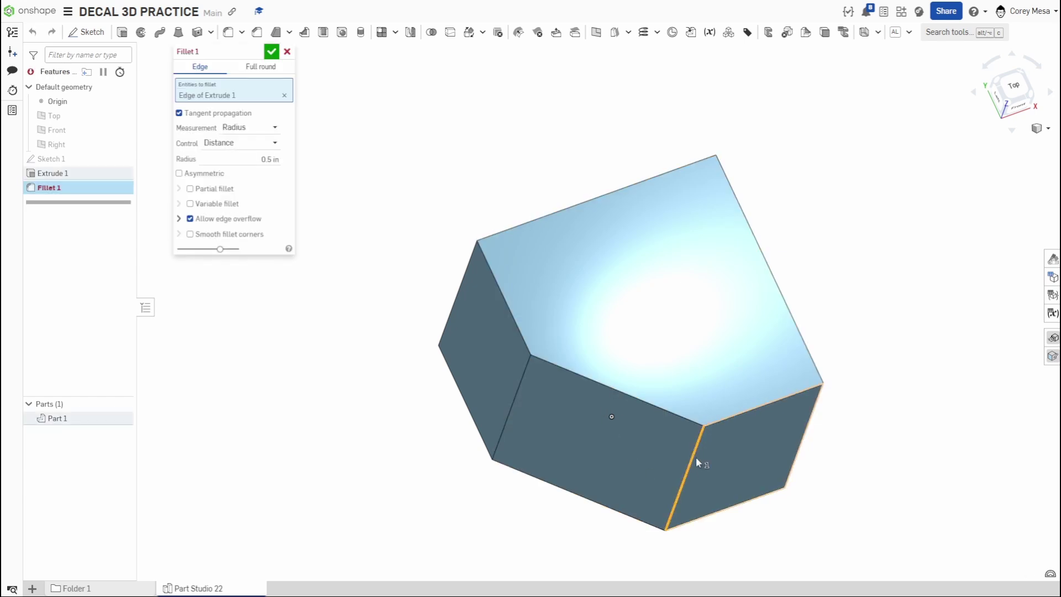
pyautogui.click(517, 390)
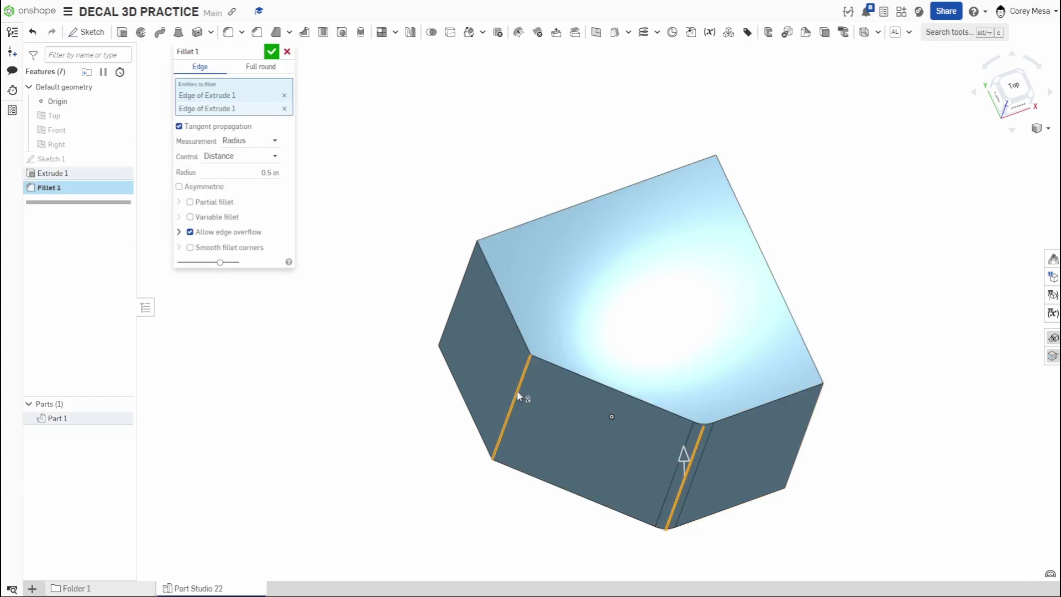
pyautogui.press('Return')
pyautogui.moveTo(666, 530); pyautogui.dragTo(674, 466, button='right')
pyautogui.click(611, 423)
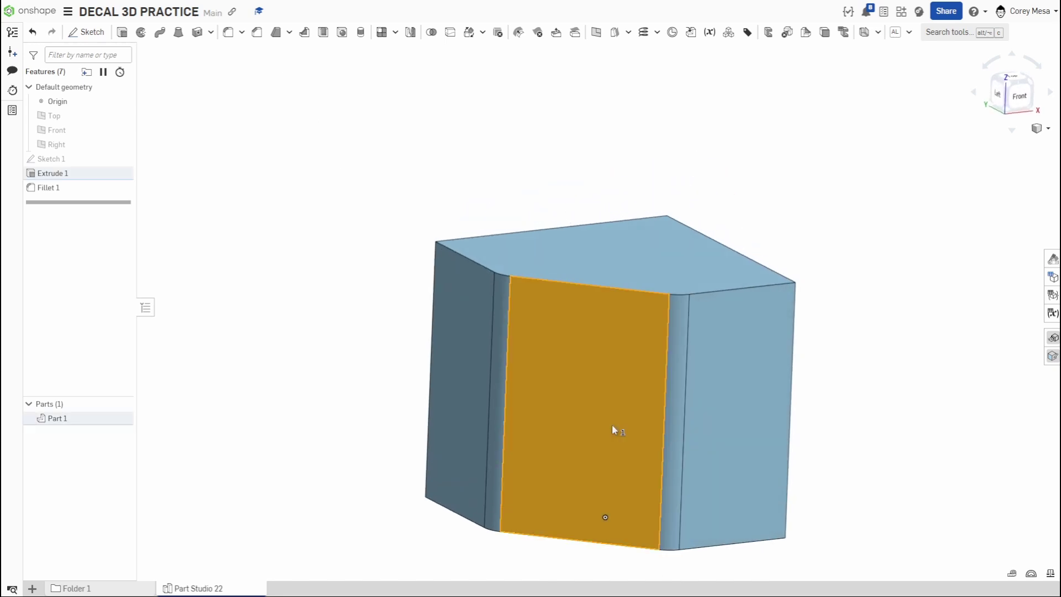
# Highlight the angled face together with its two adjacent fillet faces and the neighbouring side faces
pyautogui.click(704, 396)
pyautogui.click(676, 380)
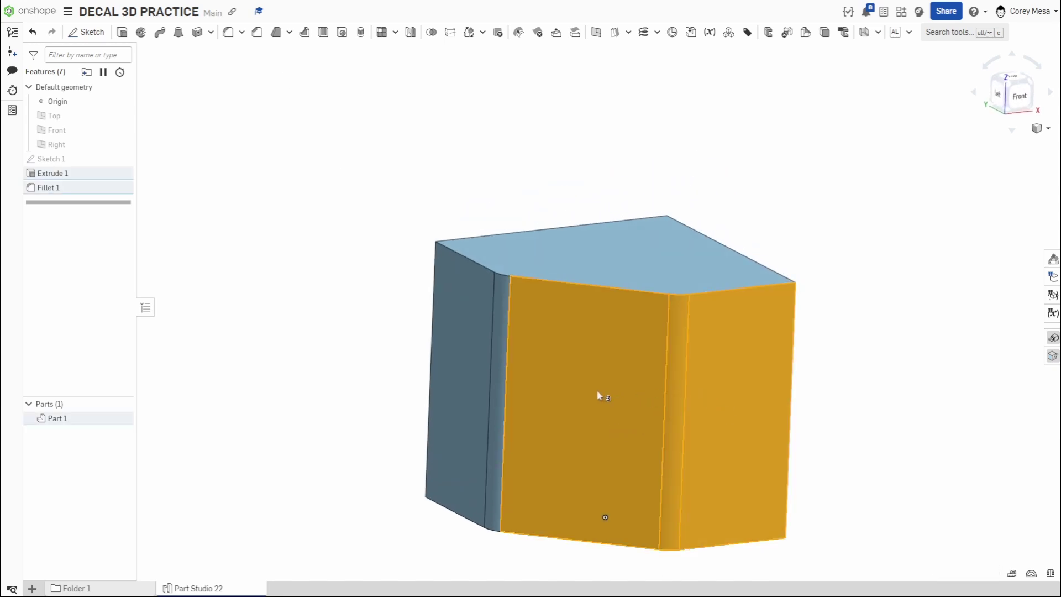
pyautogui.click(499, 377)
pyautogui.click(479, 371)
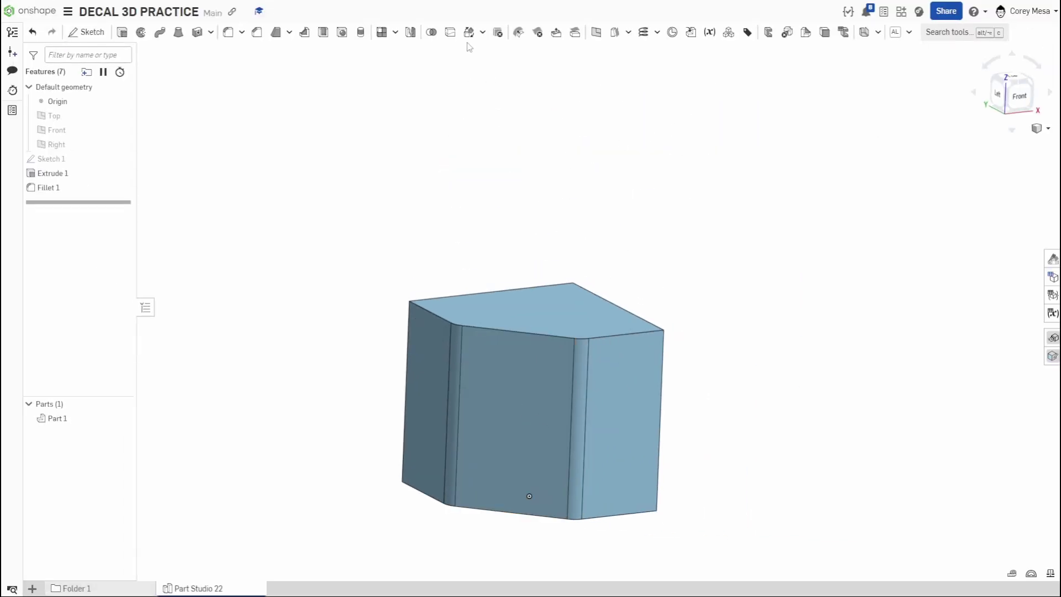
# Start a decal with the image aa2c79c5c0d40175aee2f65e.png and place it on the angled face
pyautogui.click(481, 34)
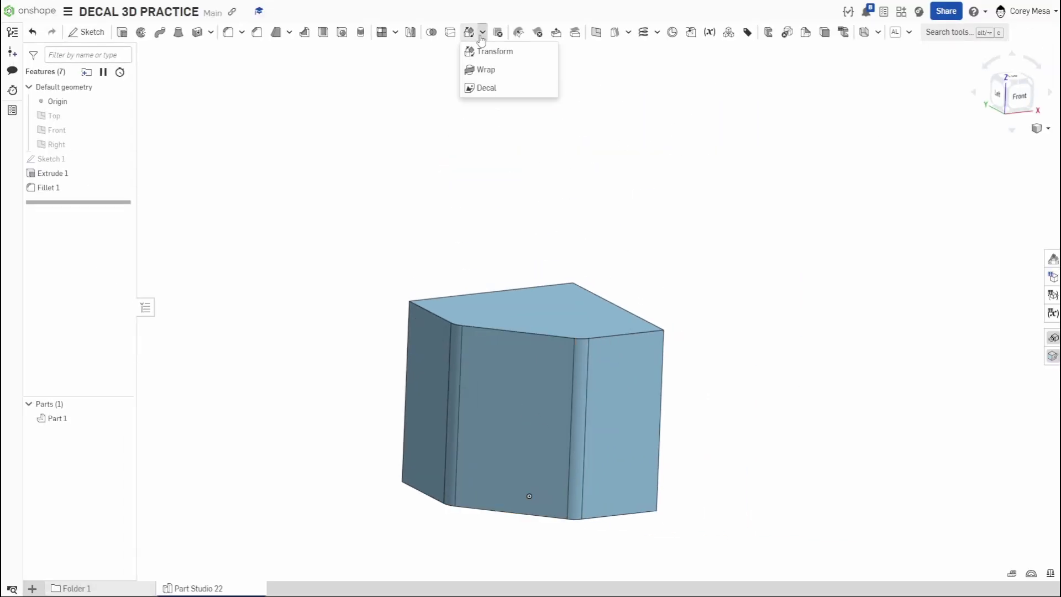
pyautogui.click(490, 93)
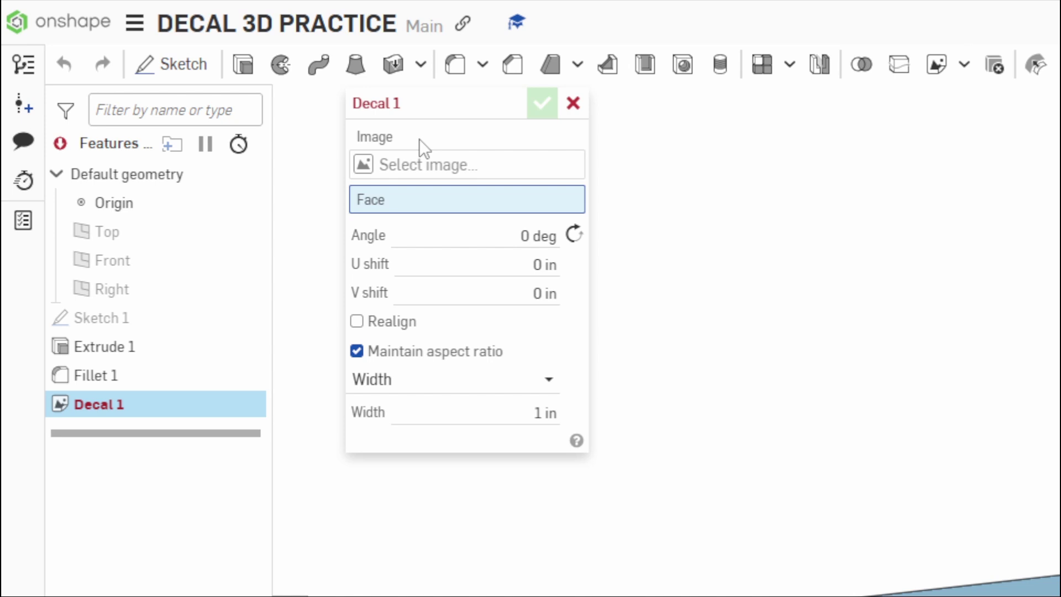
pyautogui.click(426, 169)
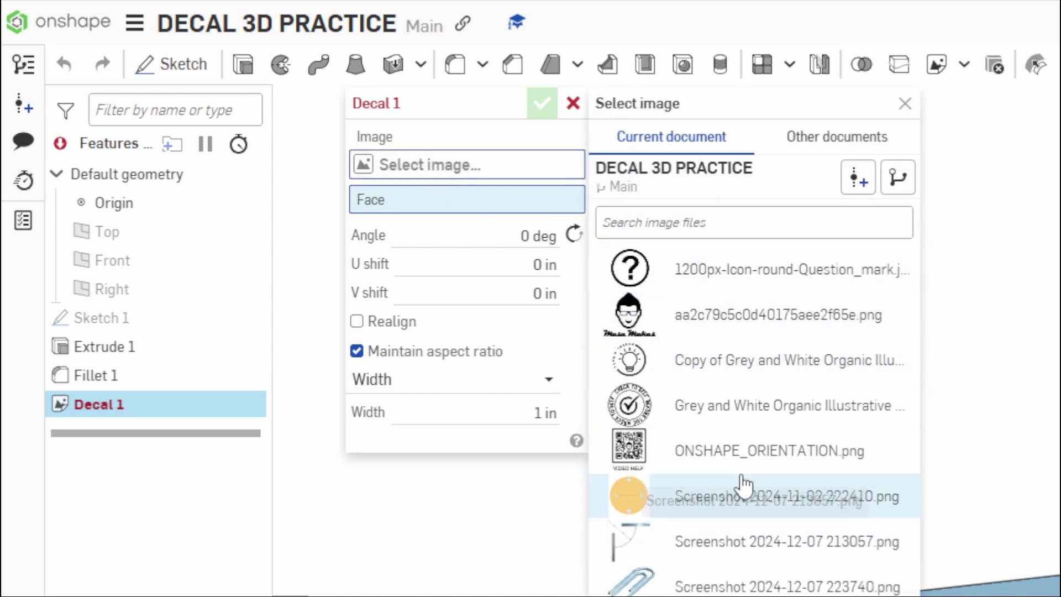
pyautogui.click(684, 316)
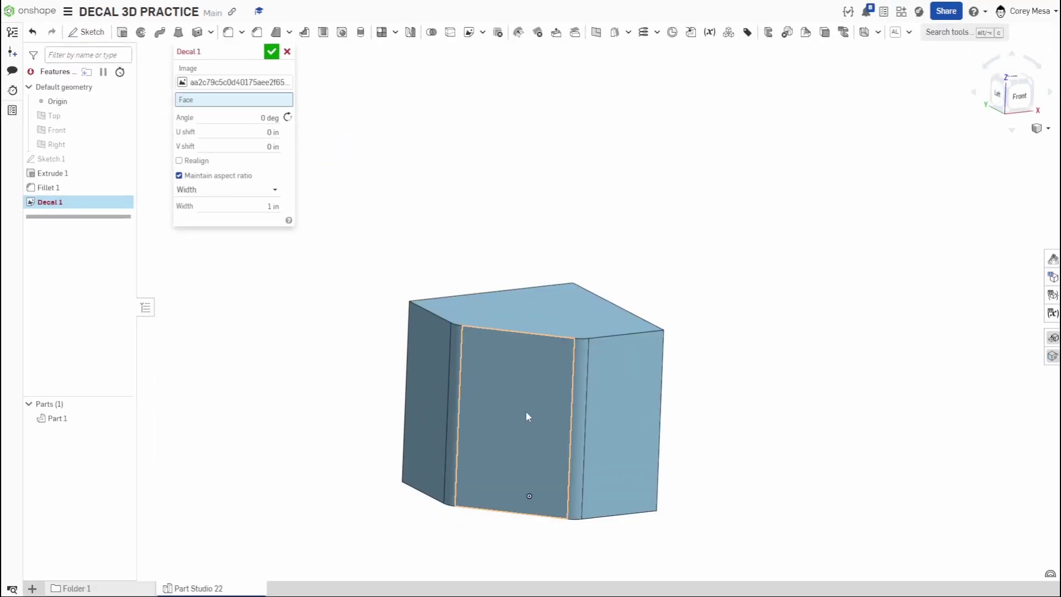
pyautogui.click(525, 412)
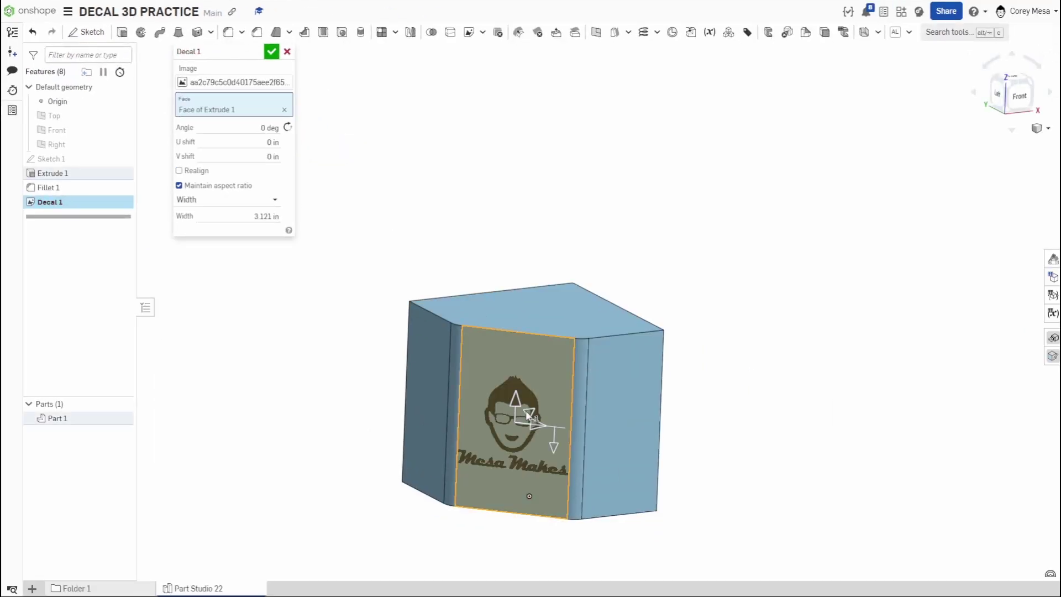
# Try shifting the decal down the face by about 1.4 in, and reset the V shift to 0 in
pyautogui.scroll(3, 534, 433)
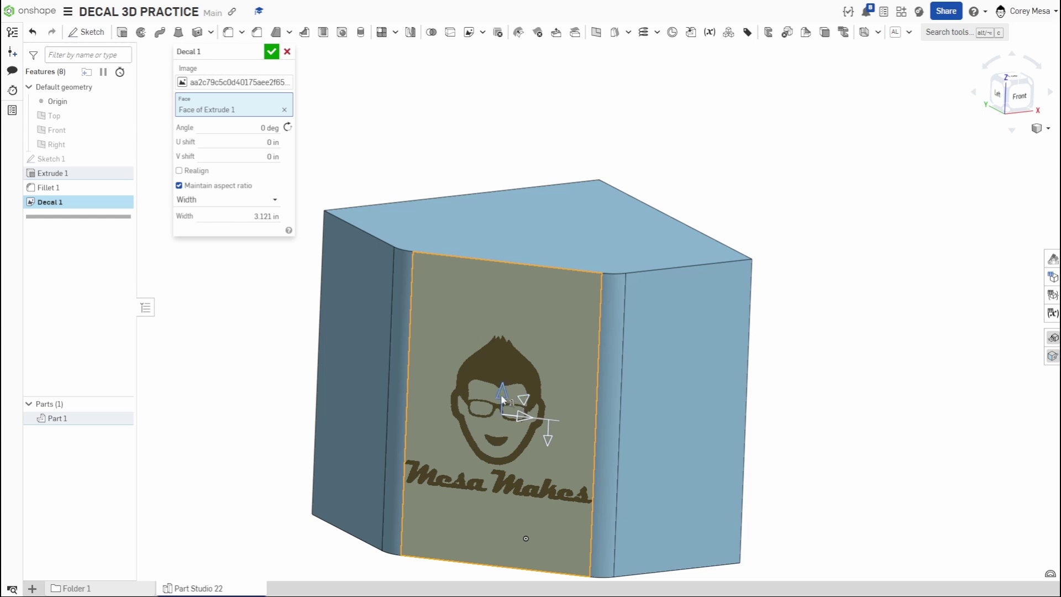
pyautogui.moveTo(500, 394); pyautogui.dragTo(488, 481)
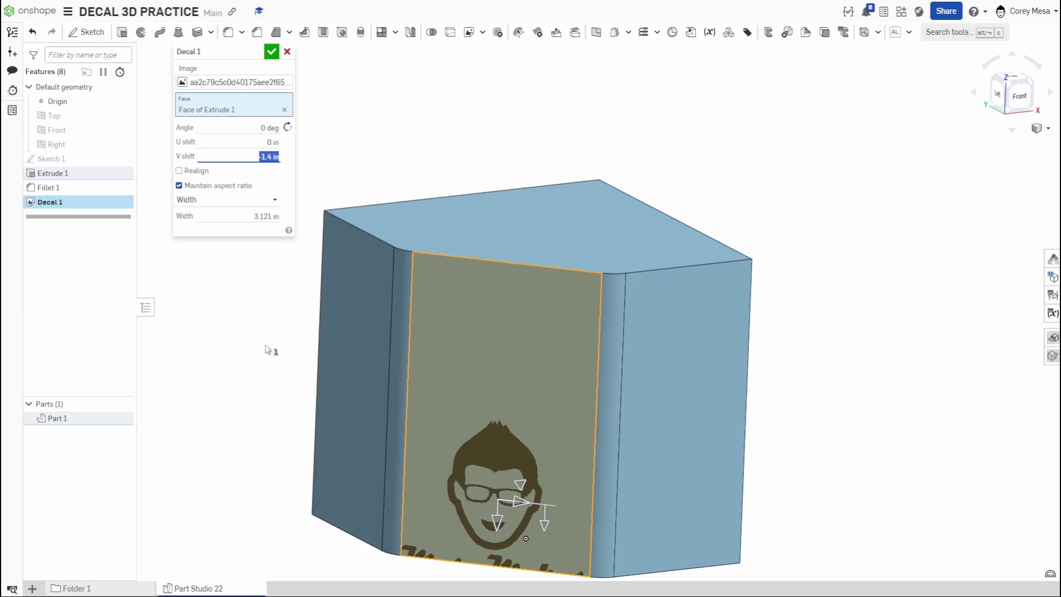
pyautogui.write('0')
pyautogui.press('Return')
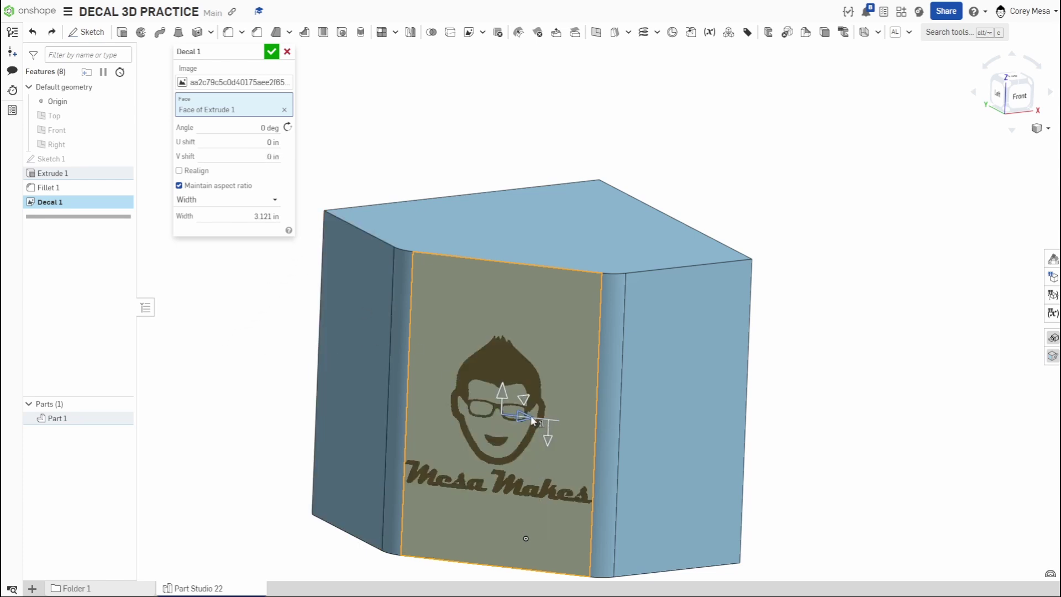
# Try shifting the decal sideways past the face's edge by about 1.21 in, and reset the U shift to 0 in
pyautogui.moveTo(531, 416); pyautogui.dragTo(635, 433)
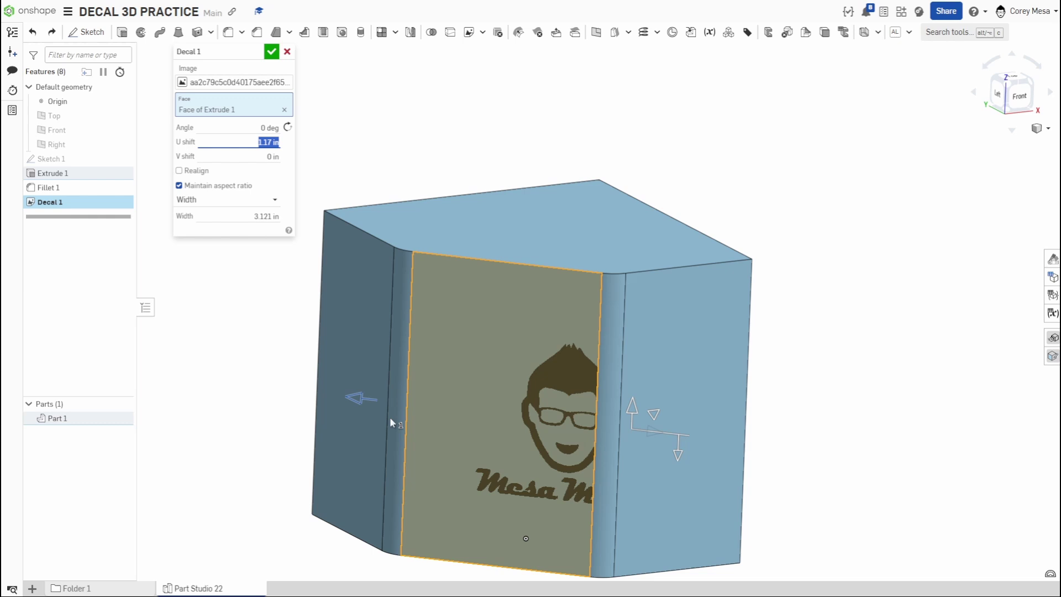
pyautogui.moveTo(390, 418); pyautogui.dragTo(590, 437)
pyautogui.scroll(4, 589, 436)
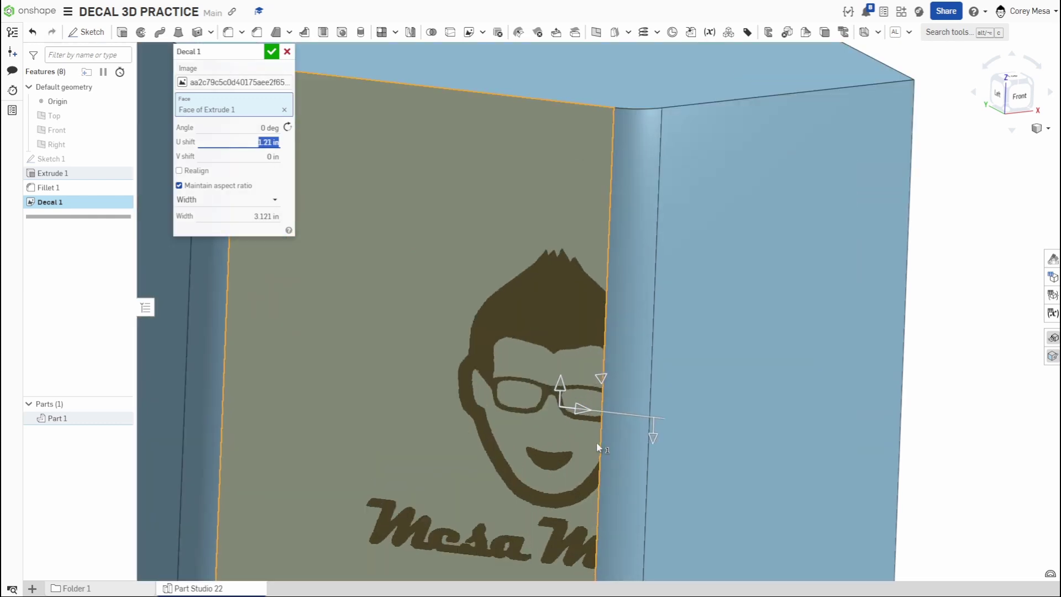
pyautogui.moveTo(597, 446); pyautogui.dragTo(633, 364, button='right')
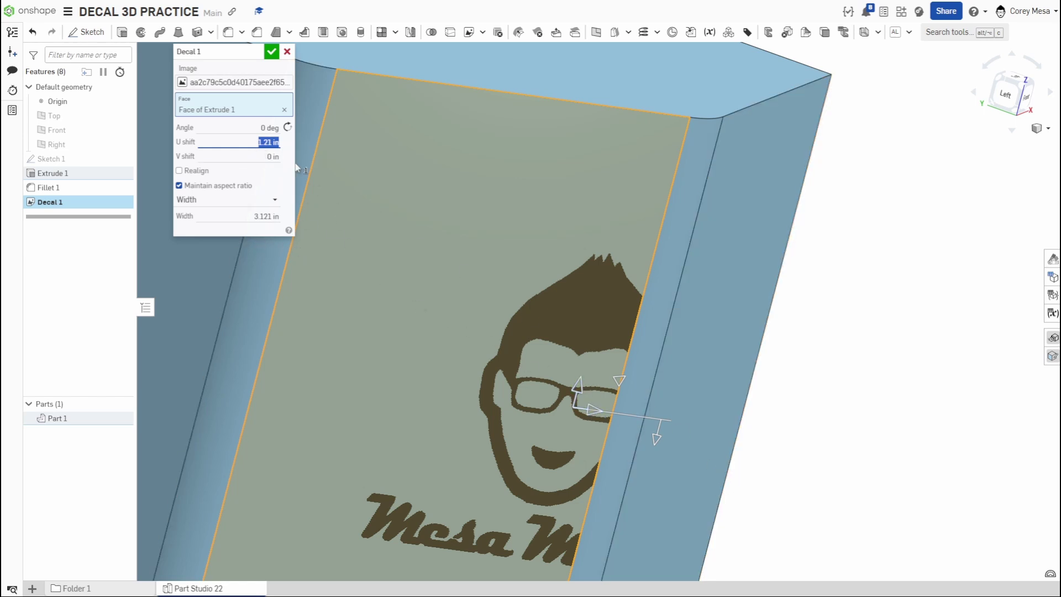
pyautogui.write('0')
pyautogui.press('Return')
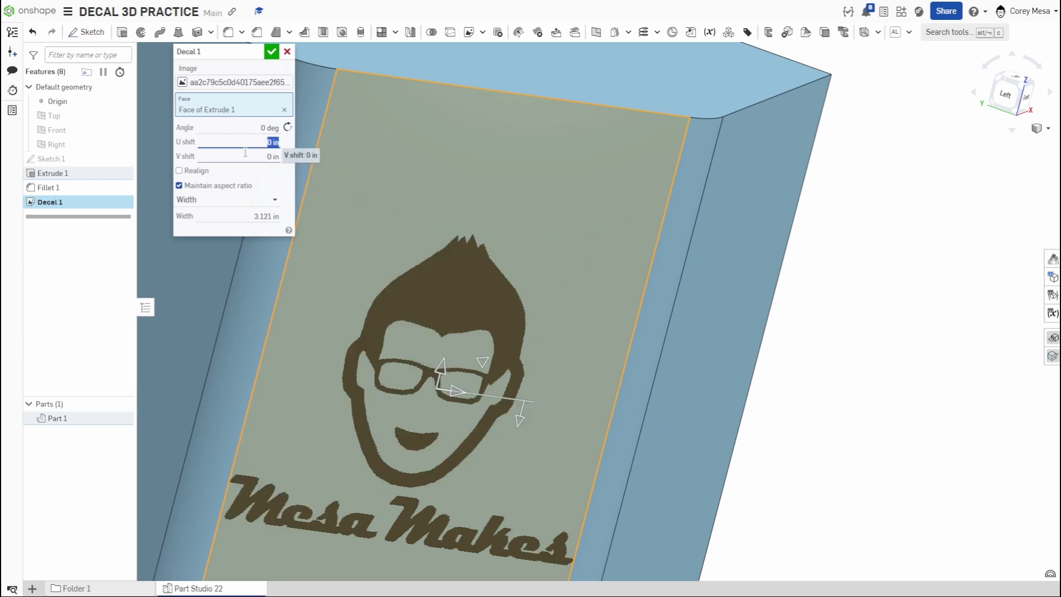
# Rotate the decal freehand by about 27 degrees, and set its angle to 45 deg
pyautogui.moveTo(519, 413); pyautogui.dragTo(527, 494)
pyautogui.click(264, 141)
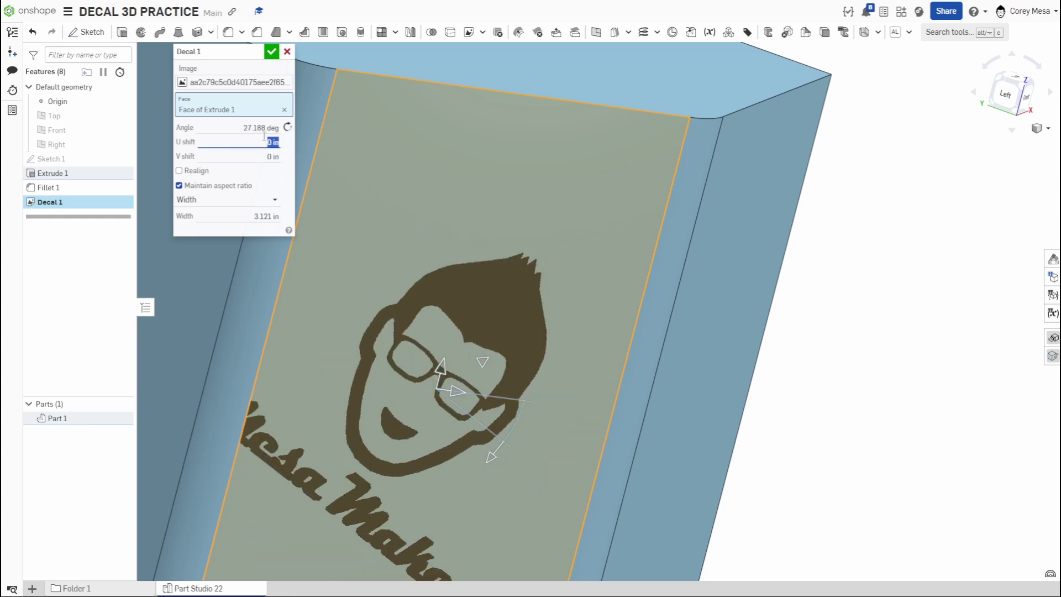
pyautogui.press('Left')
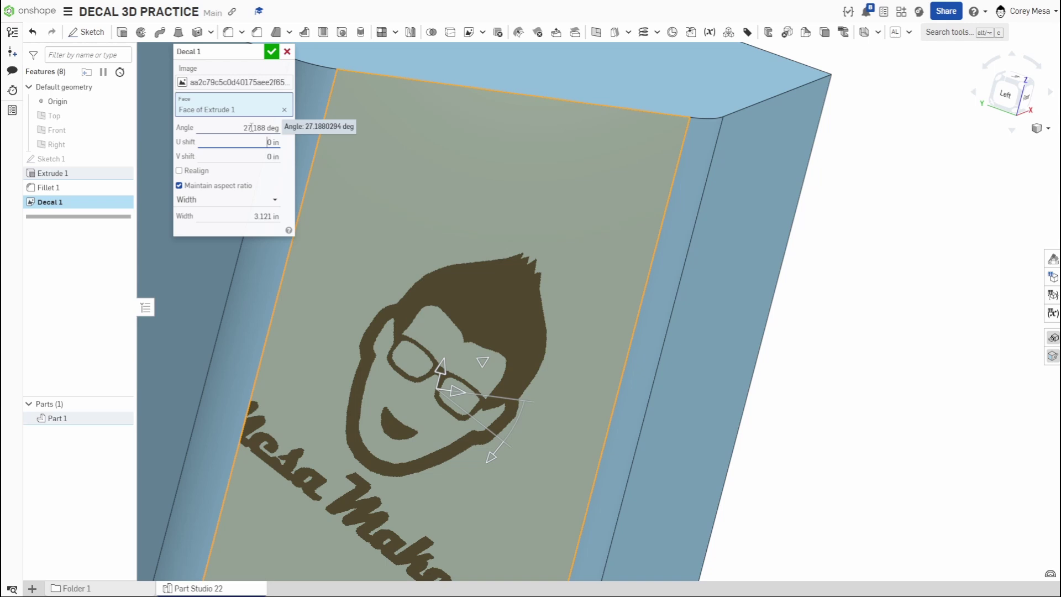
pyautogui.click(251, 127)
pyautogui.write('45')
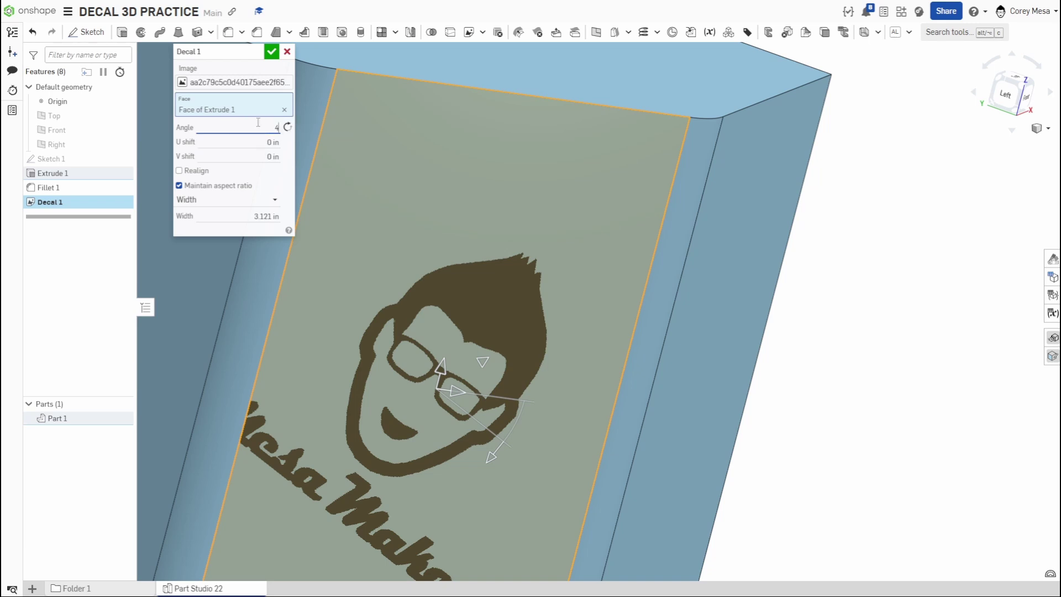
pyautogui.press('Return')
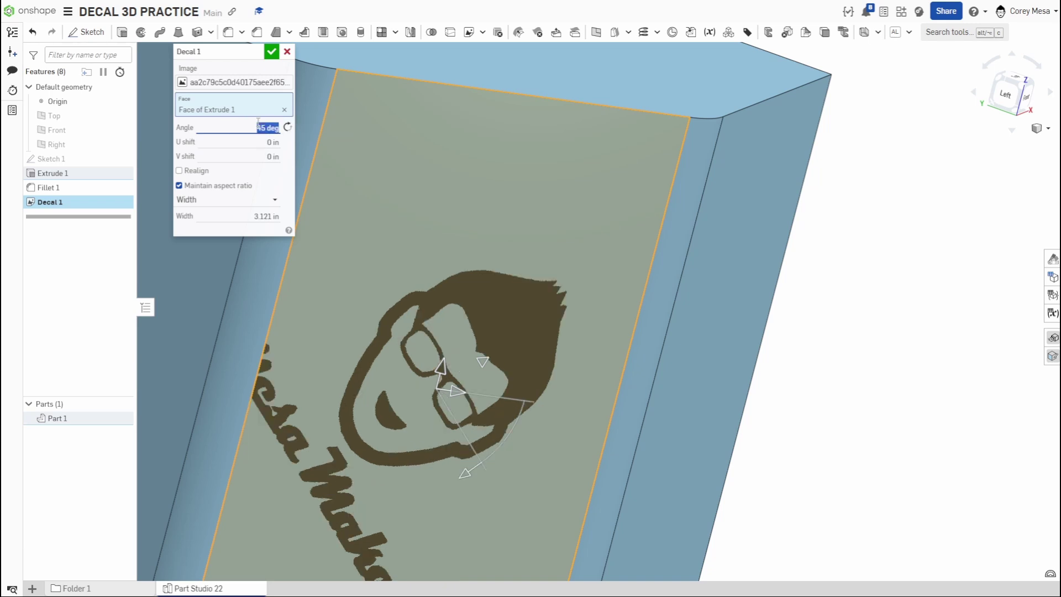
# Flip the decal's rotation direction and flip it back, and reset the angle to 0 deg
pyautogui.click(288, 127)
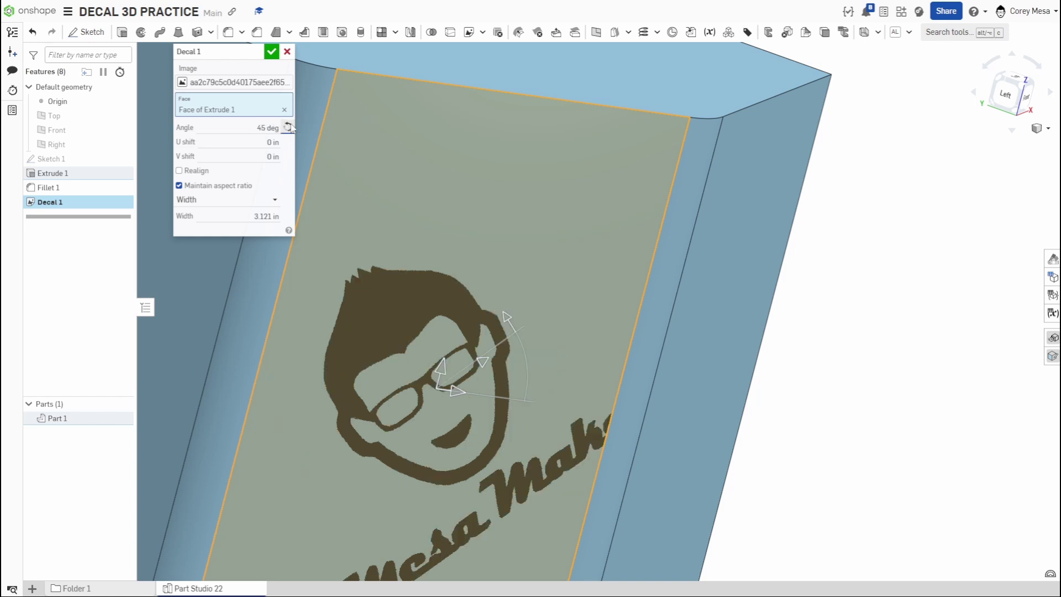
pyautogui.click(288, 127)
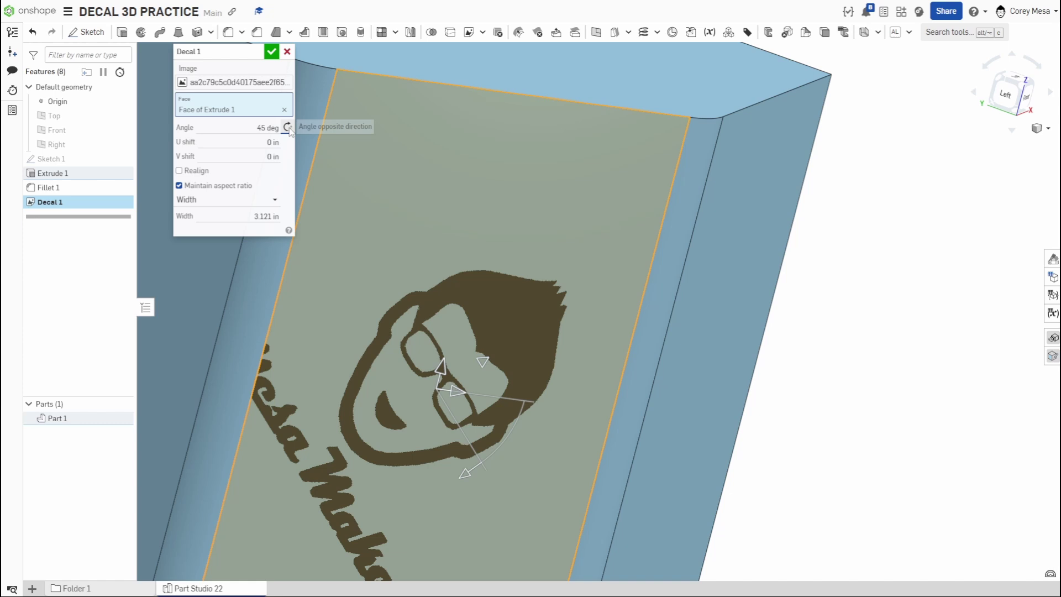
pyautogui.click(271, 128)
pyautogui.write('0')
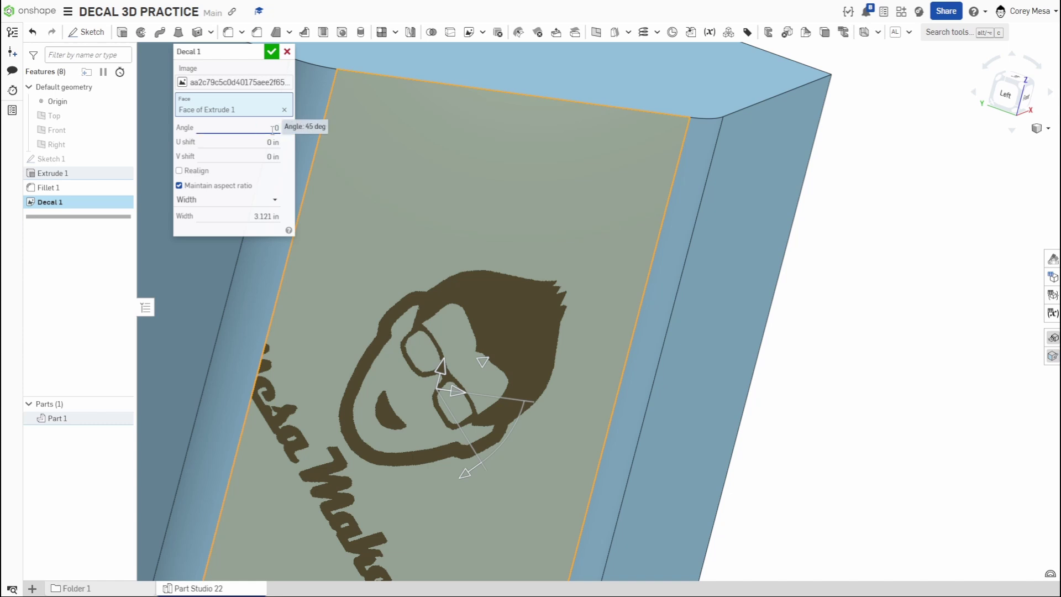
pyautogui.press('Return')
# Try shrinking the decal to about 1.35 in wide, and discard the decal feature
pyautogui.scroll(-3, 417, 296)
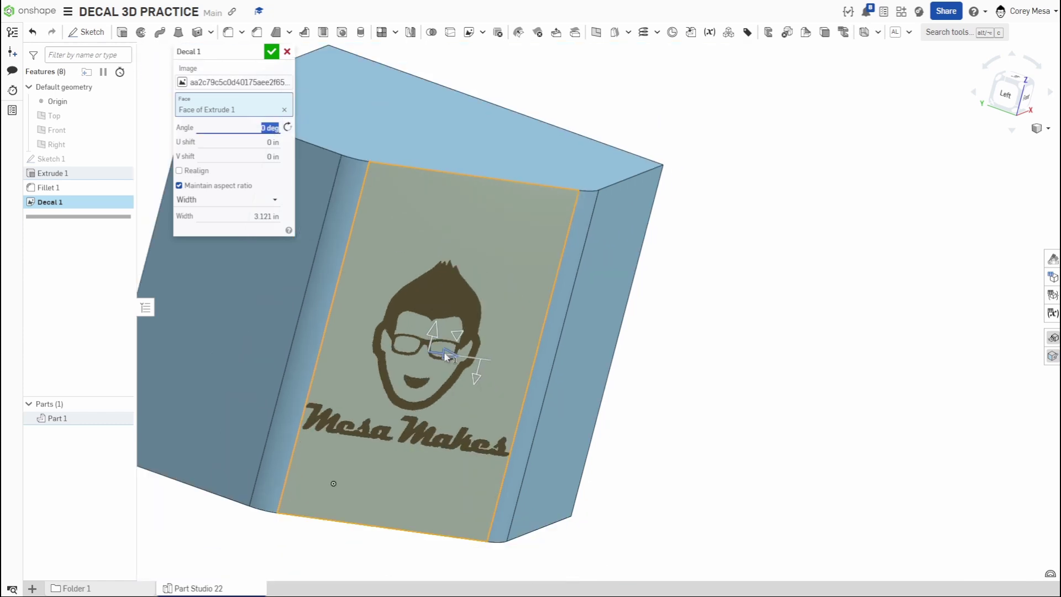
pyautogui.moveTo(494, 334); pyautogui.dragTo(465, 383)
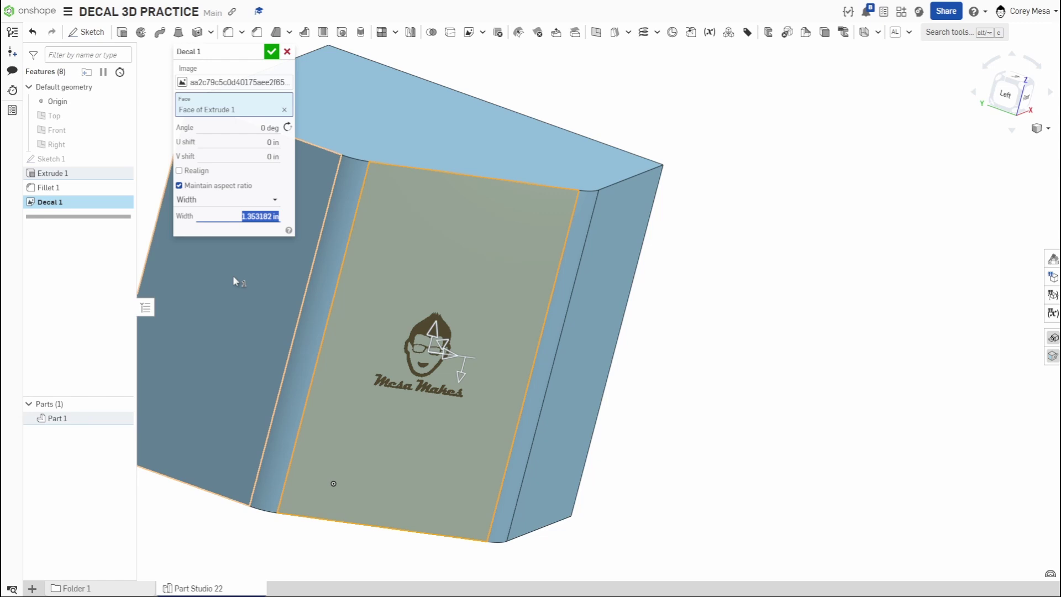
pyautogui.press('Escape')
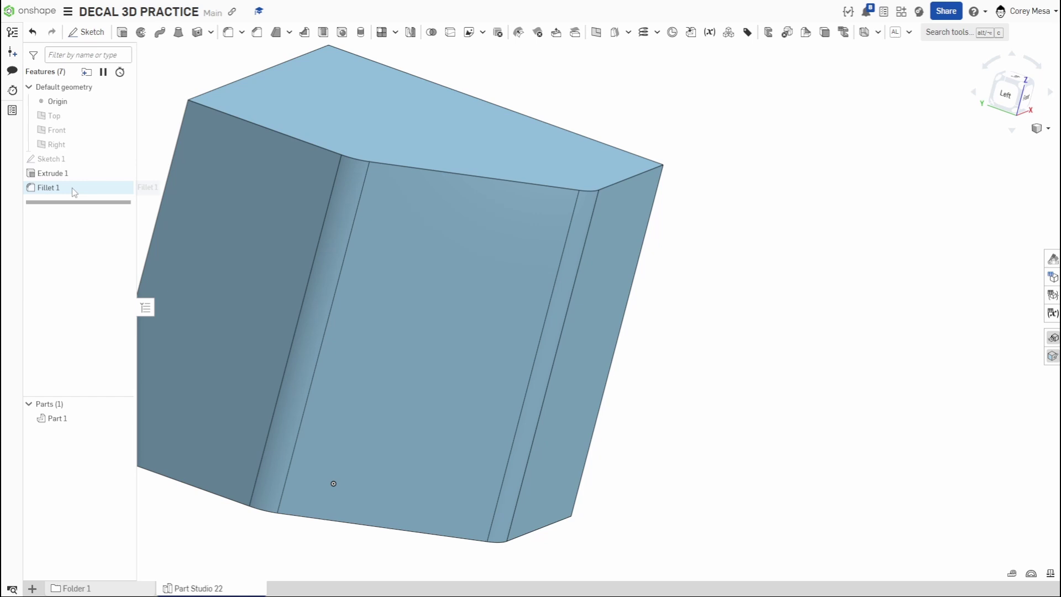
# Start a new decal on the angled face using the image aa2c79c5c0d40175aee2f65e.png
pyautogui.click(450, 32)
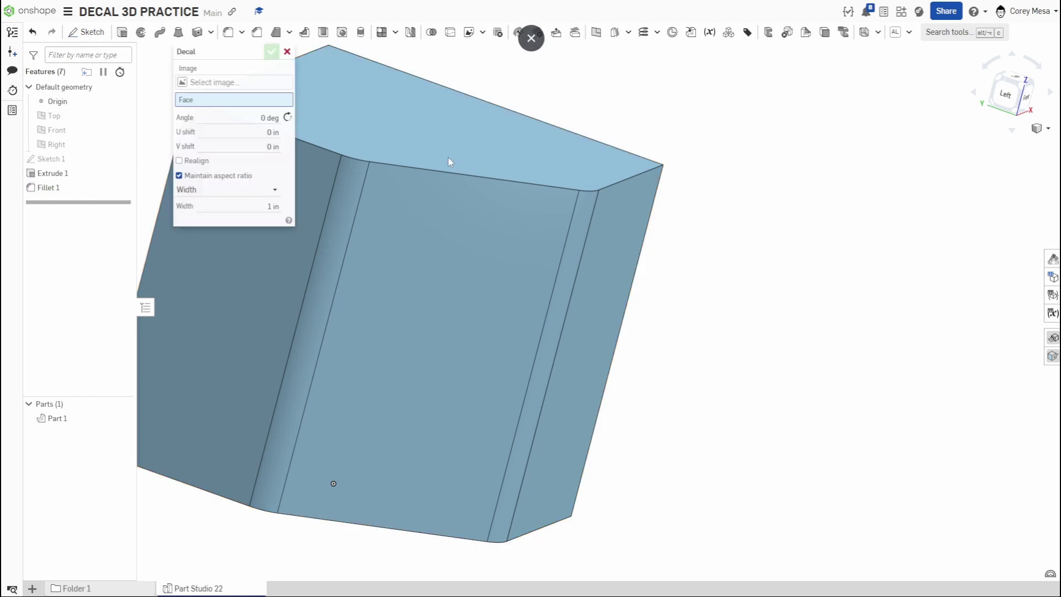
pyautogui.click(439, 379)
pyautogui.click(233, 82)
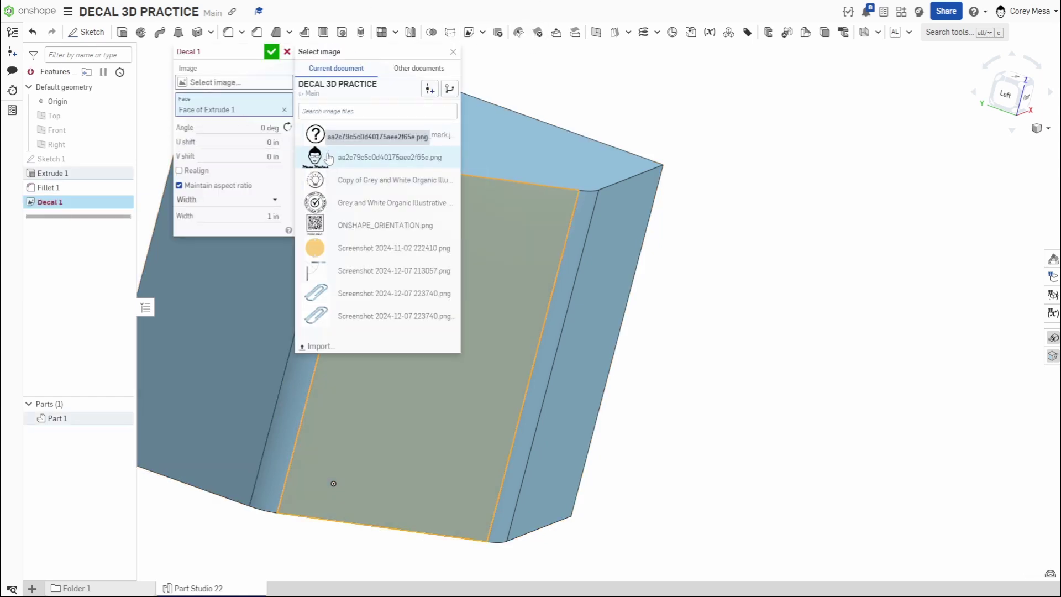
pyautogui.click(375, 154)
# Try the decal on the fillet faces and on the flat side faces next to the angled face
pyautogui.moveTo(730, 442); pyautogui.dragTo(592, 359, button='right')
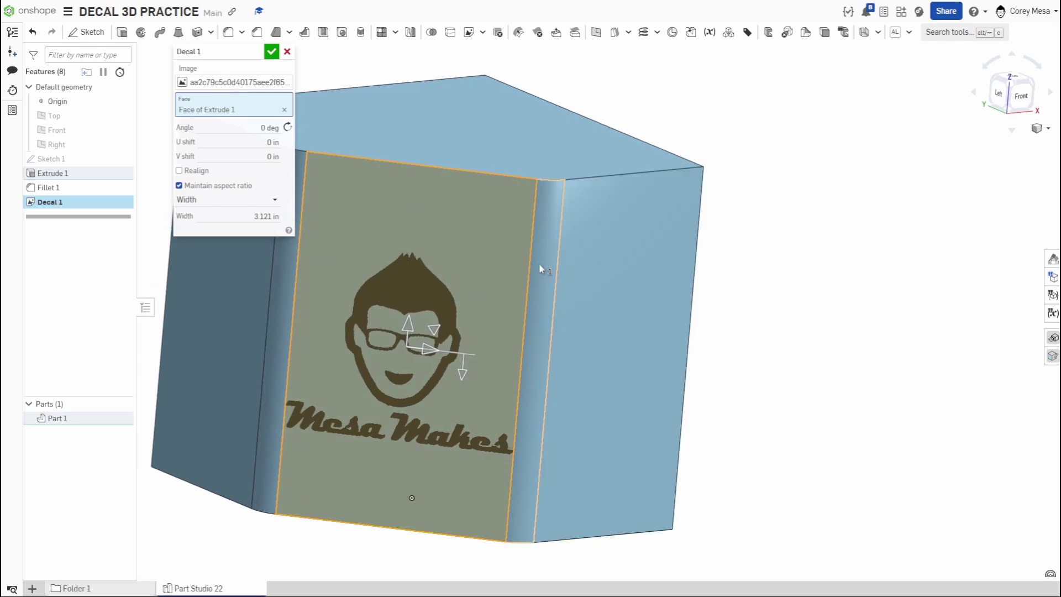
pyautogui.click(542, 307)
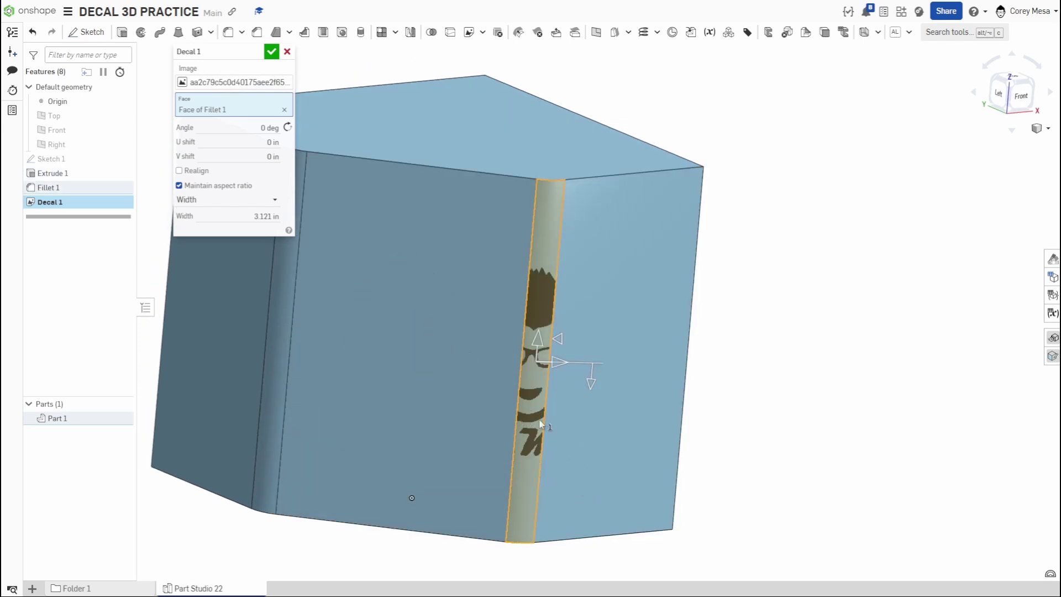
pyautogui.click(608, 428)
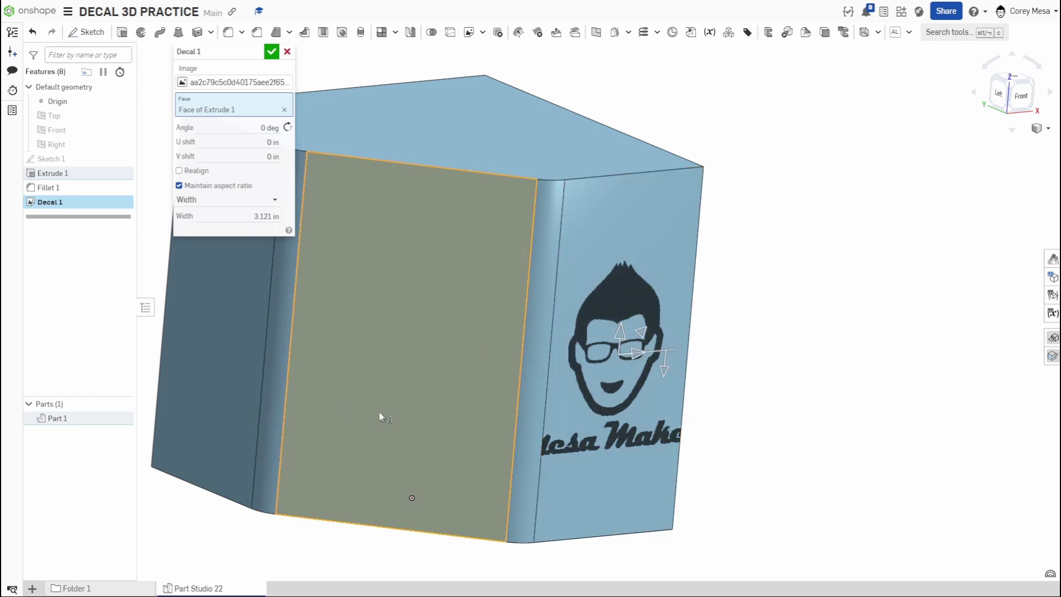
pyautogui.click(410, 413)
pyautogui.click(232, 415)
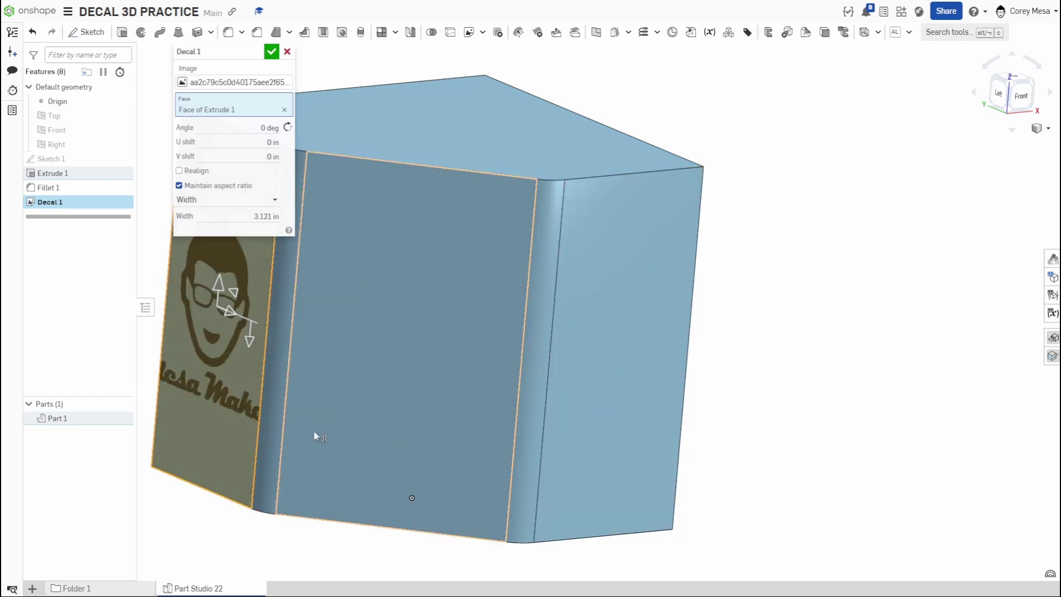
pyautogui.click(273, 430)
# Put the decal back on the angled face and accept the feature
pyautogui.click(380, 419)
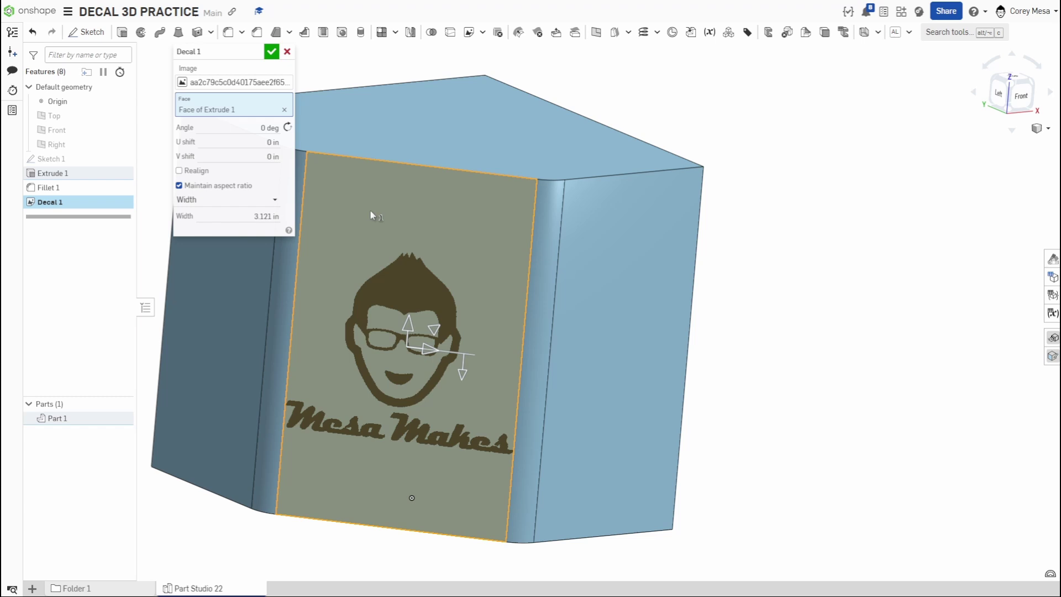
pyautogui.click(272, 52)
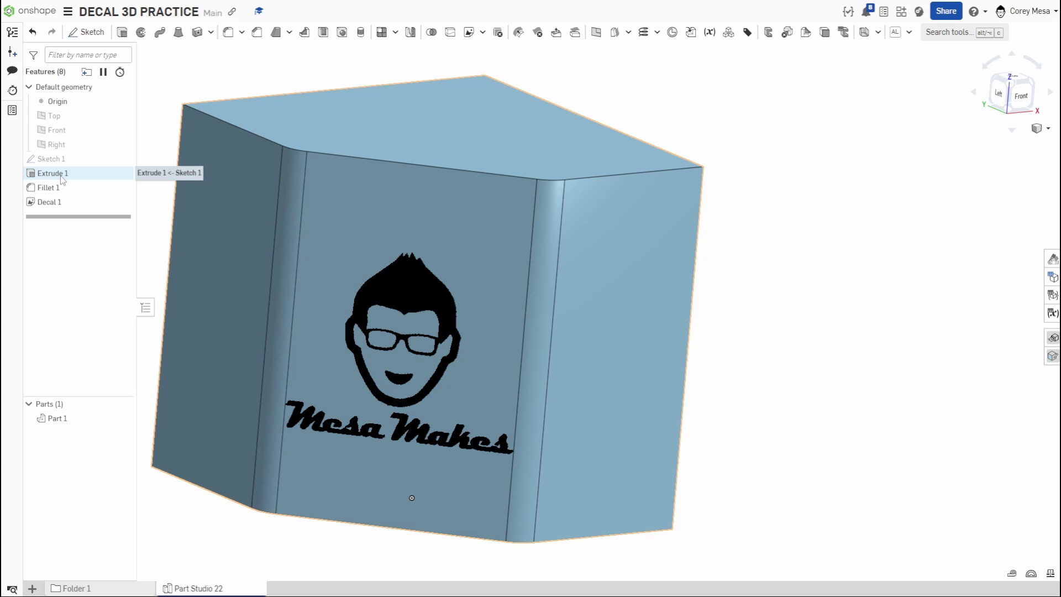
# Delete the fillet feature from the part and reopen the base sketch for editing
pyautogui.click(58, 193)
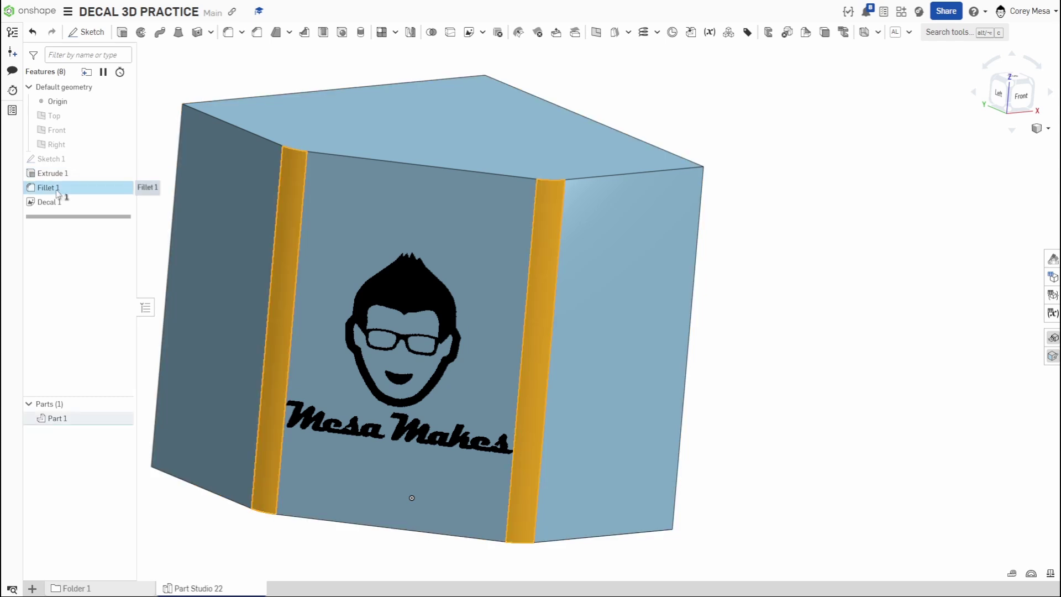
pyautogui.press('Delete')
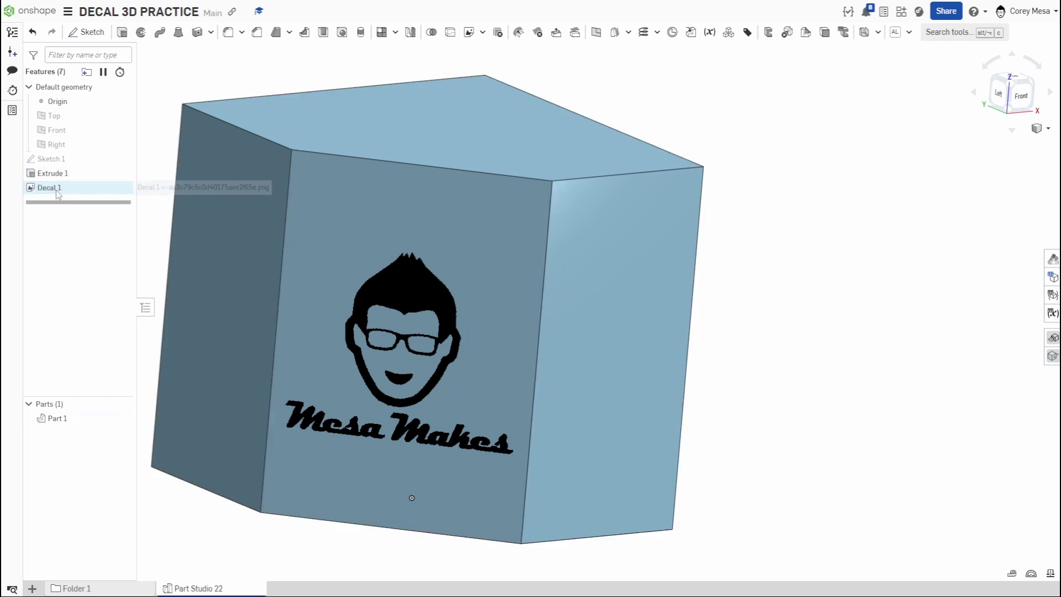
pyautogui.doubleClick(56, 159)
pyautogui.scroll(-3, 470, 388)
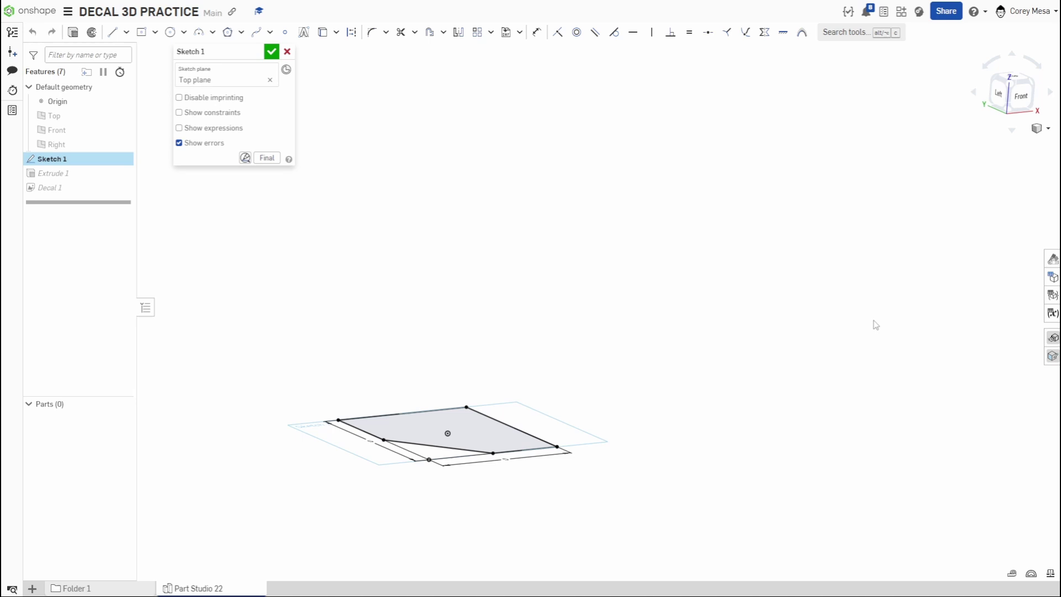
# Sketch a 5 in diameter circle beside the cut-corner square, level with its centre, and accept the sketch
pyautogui.moveTo(876, 325); pyautogui.dragTo(849, 381, button='right')
pyautogui.press('n')
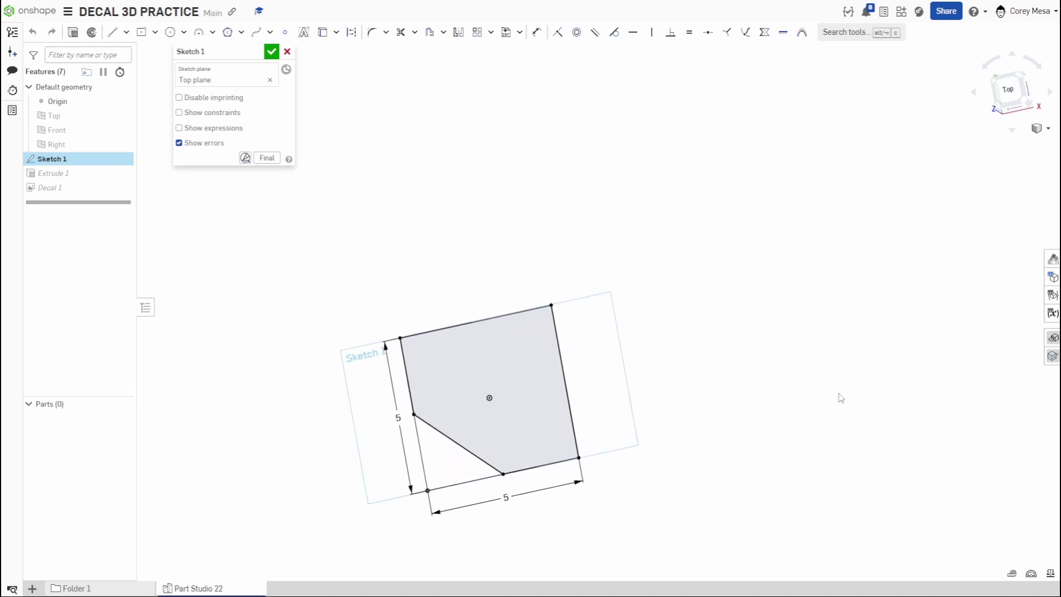
pyautogui.moveTo(718, 412); pyautogui.dragTo(589, 405, button='middle')
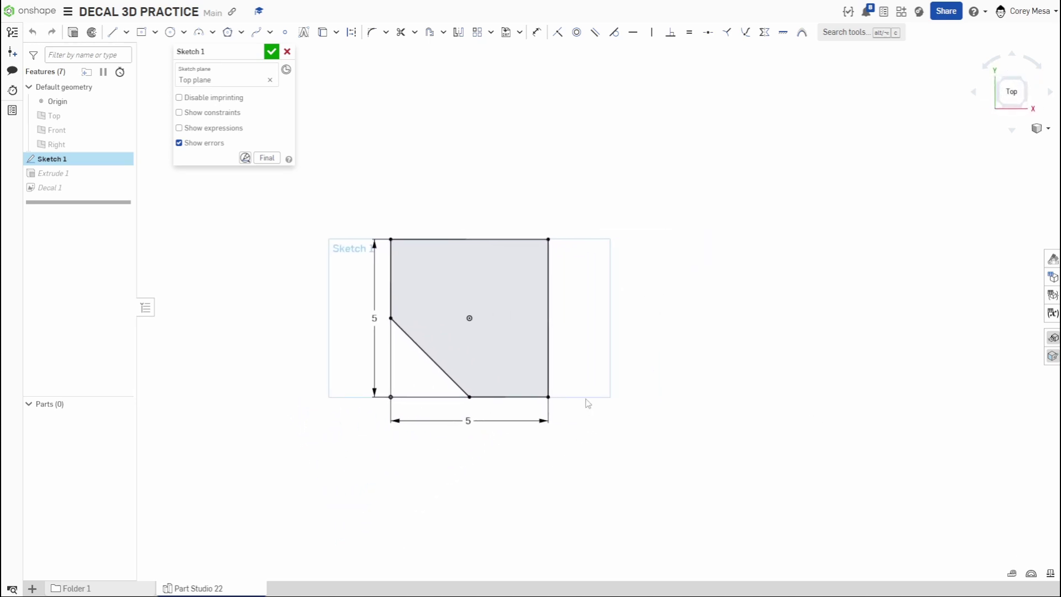
pyautogui.press('c')
pyautogui.click(766, 319)
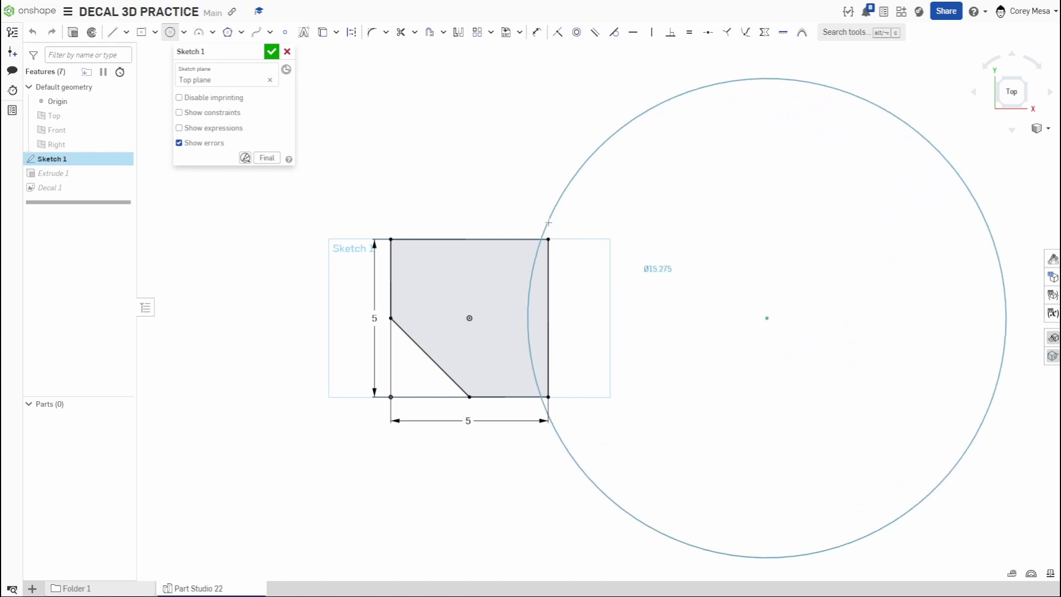
pyautogui.click(666, 338)
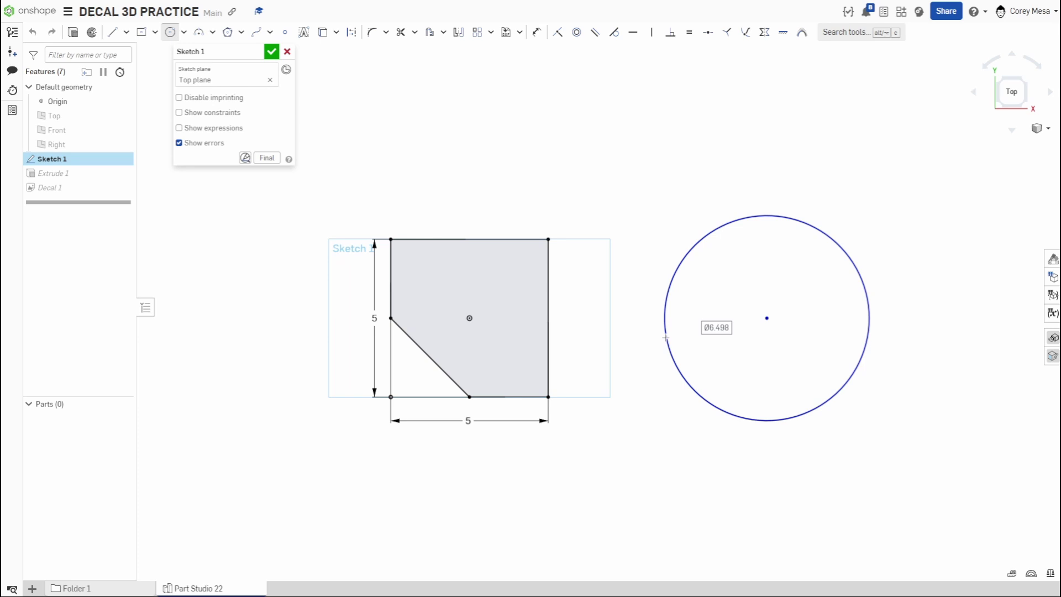
pyautogui.write('5')
pyautogui.press('Return')
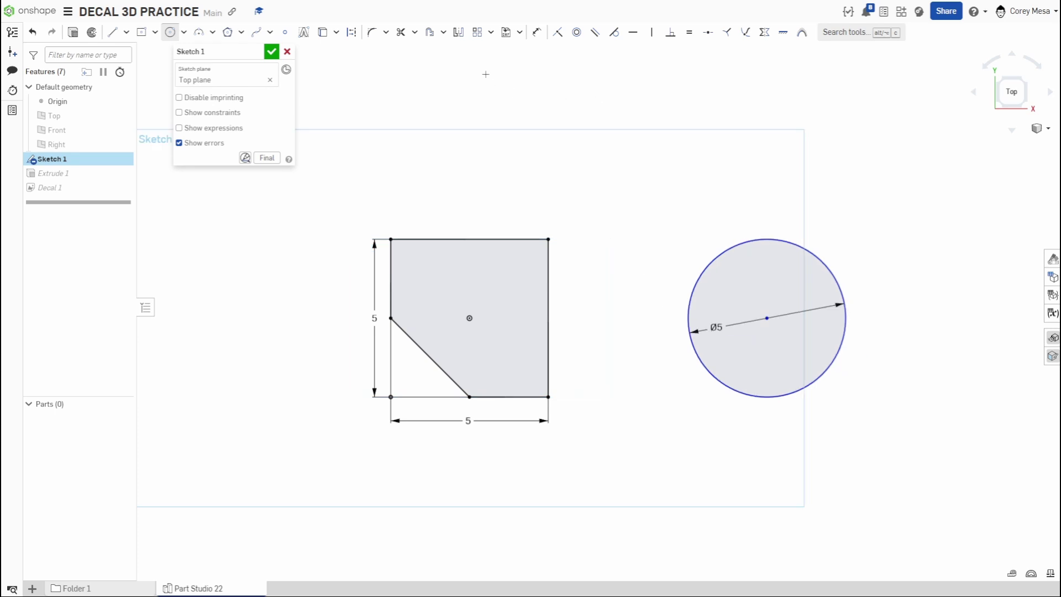
pyautogui.click(271, 51)
# Check that the existing 5 in extrude includes the new circle and accept it
pyautogui.moveTo(658, 424); pyautogui.dragTo(659, 366, button='right')
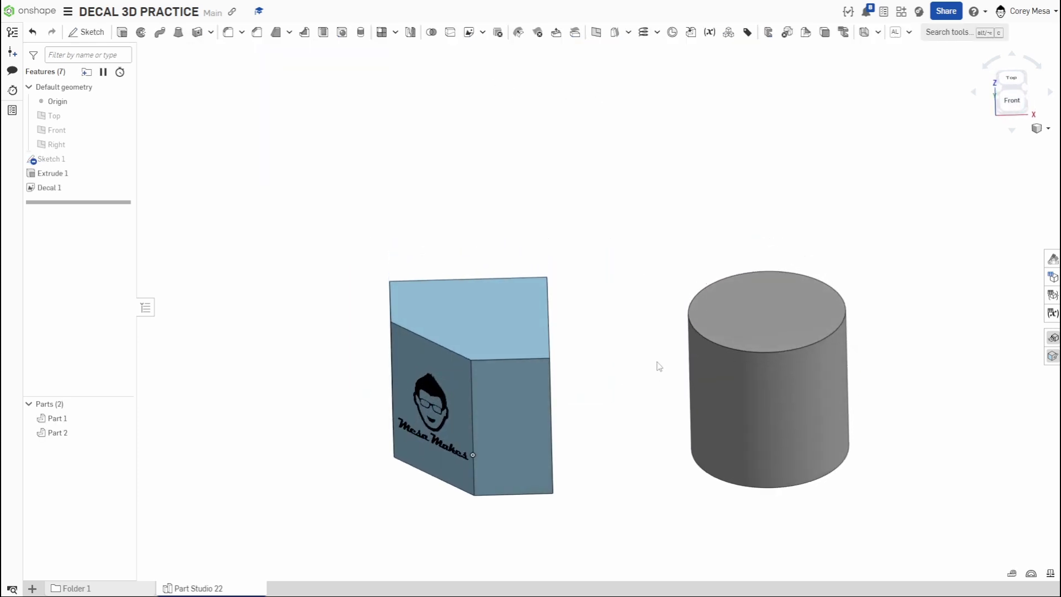
pyautogui.click(56, 175)
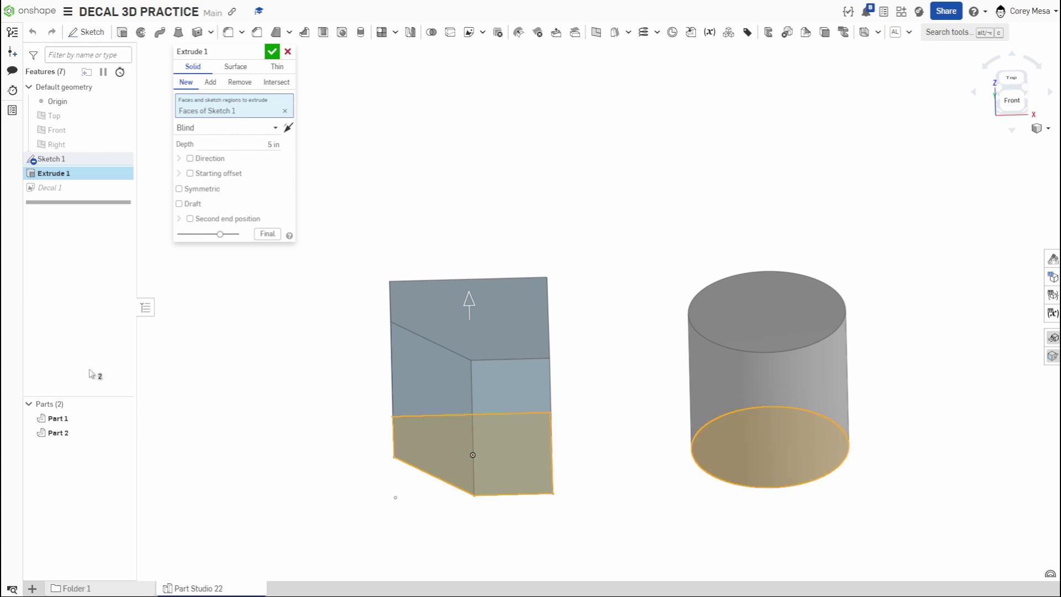
pyautogui.click(272, 51)
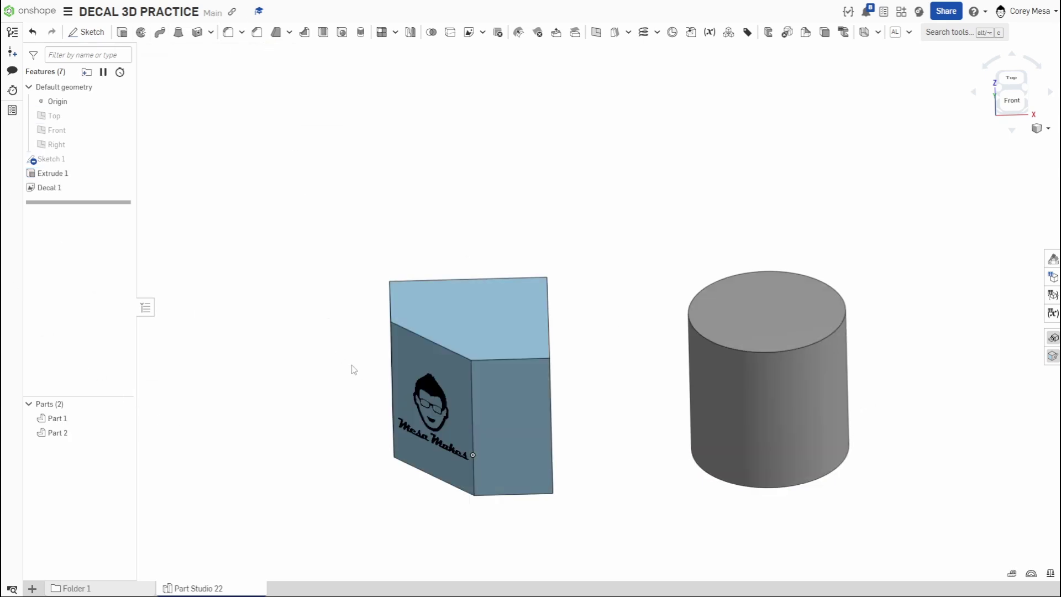
# Edit the existing decal and move it from the angled face to the cylinder's curved face
pyautogui.doubleClick(68, 186)
pyautogui.click(284, 110)
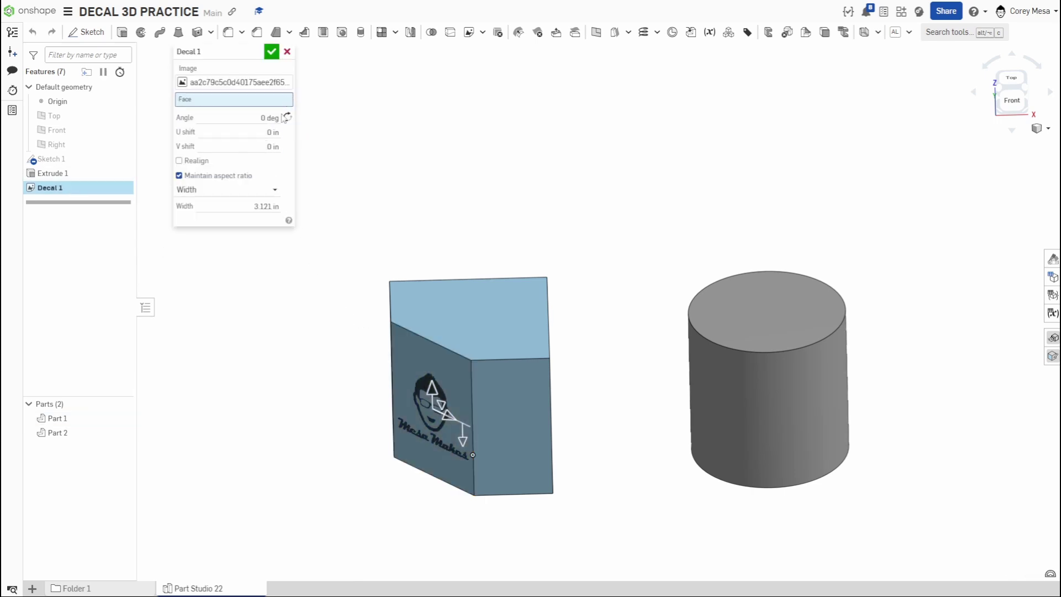
pyautogui.click(777, 414)
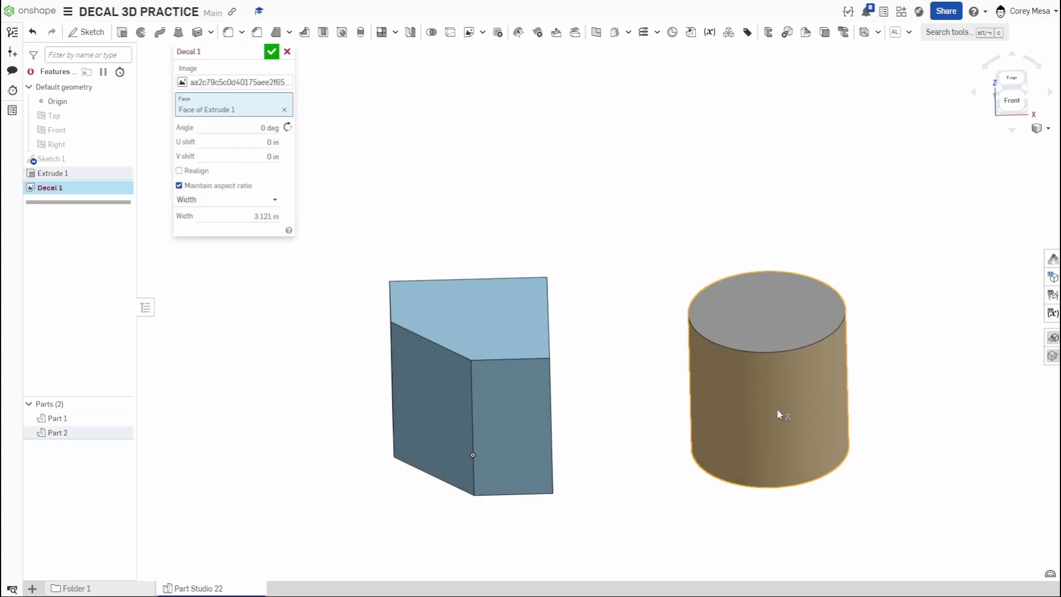
pyautogui.hotkey('shift', '4')
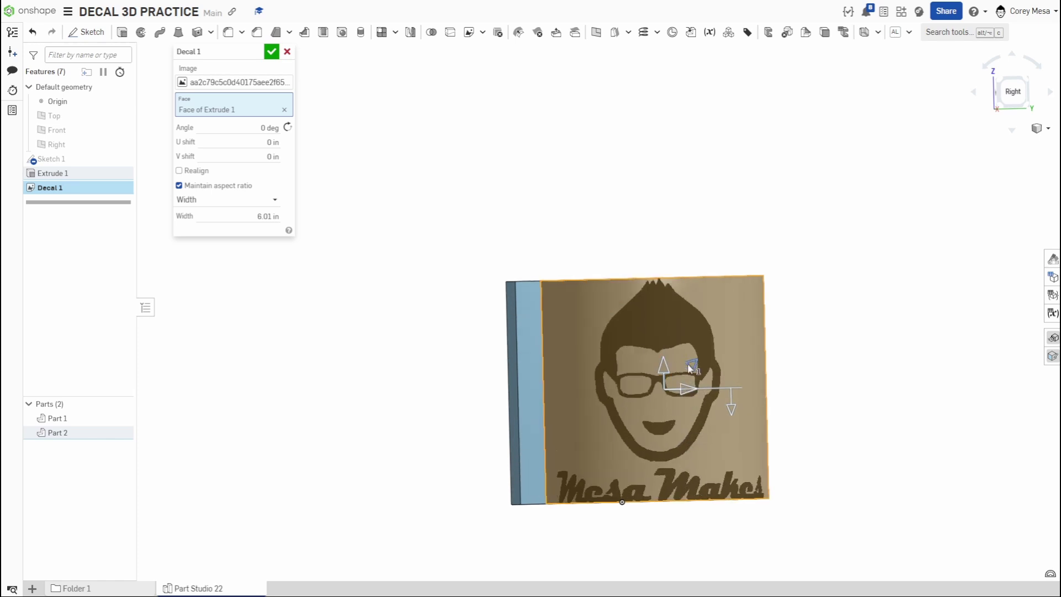
pyautogui.moveTo(732, 464); pyautogui.dragTo(831, 524, button='right')
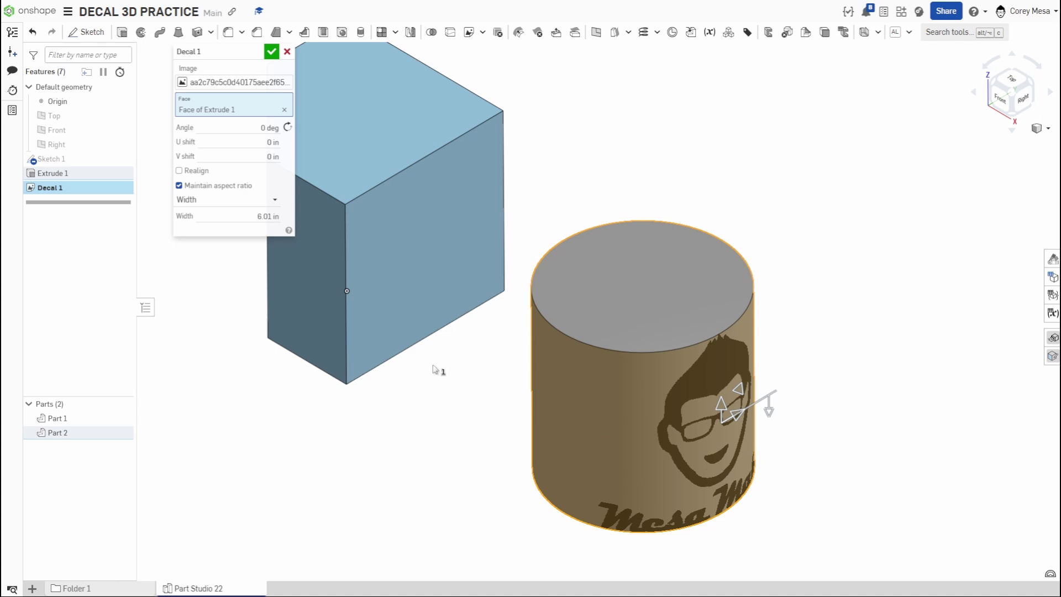
pyautogui.moveTo(432, 445); pyautogui.dragTo(485, 497, button='middle')
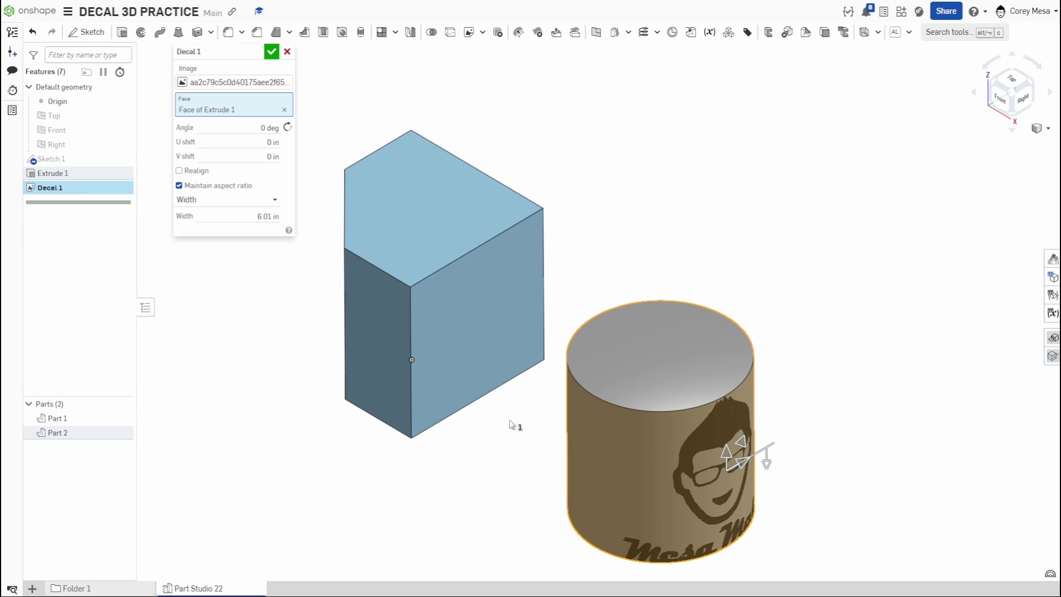
# Turn on Realign for the decal and place its origin at the centre of the cylinder's top face, trying another placement around the cylinder
pyautogui.click(197, 171)
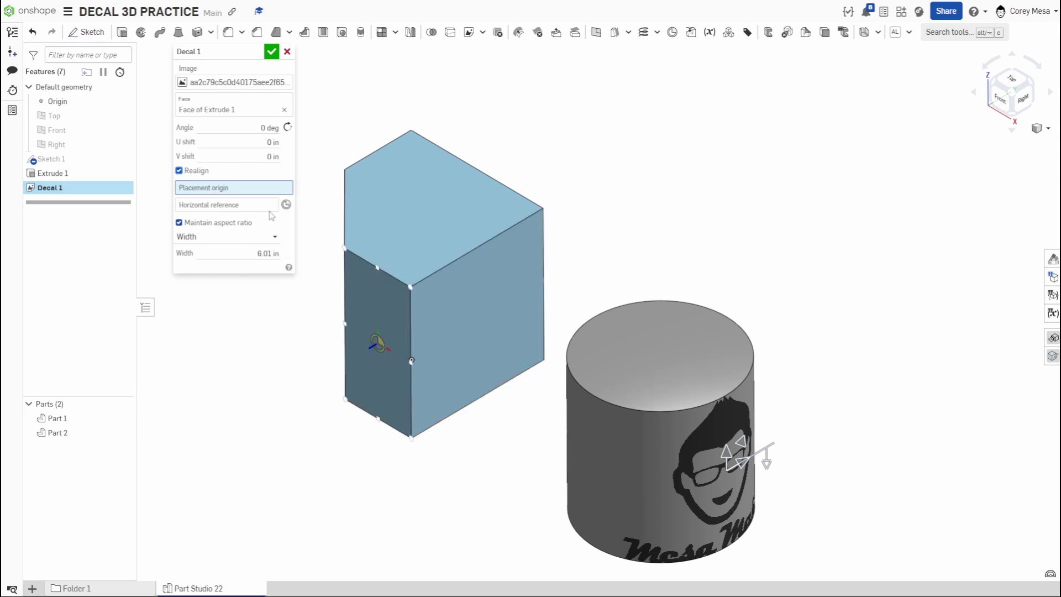
pyautogui.click(661, 356)
pyautogui.moveTo(791, 534); pyautogui.dragTo(827, 474, button='right')
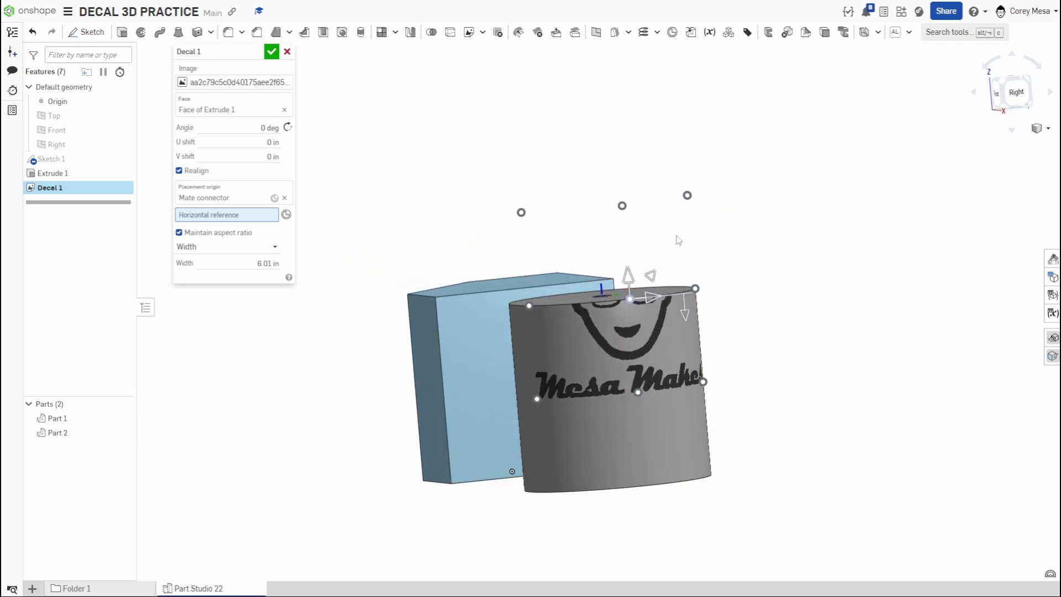
pyautogui.click(695, 288)
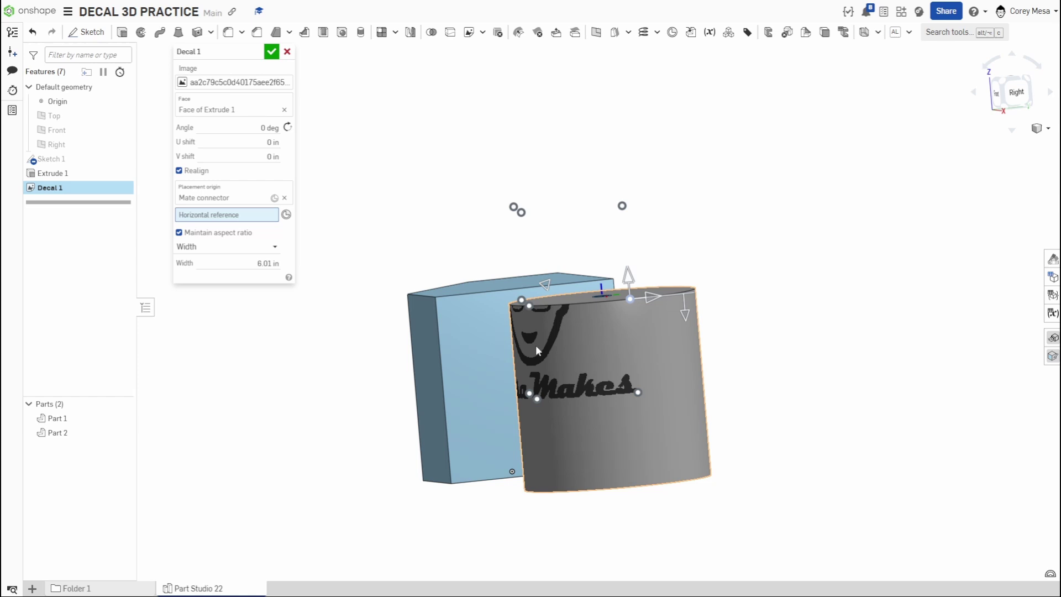
pyautogui.moveTo(503, 323); pyautogui.dragTo(654, 445, button='right')
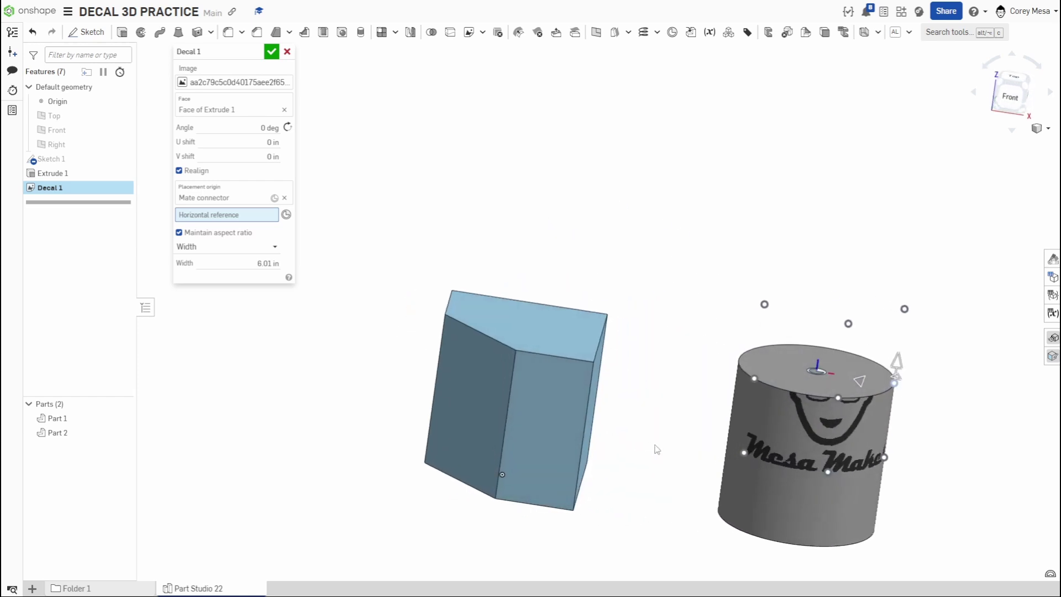
# Move the decal back to the block's angled face and clear the placement origin taken from the cylinder
pyautogui.click(515, 423)
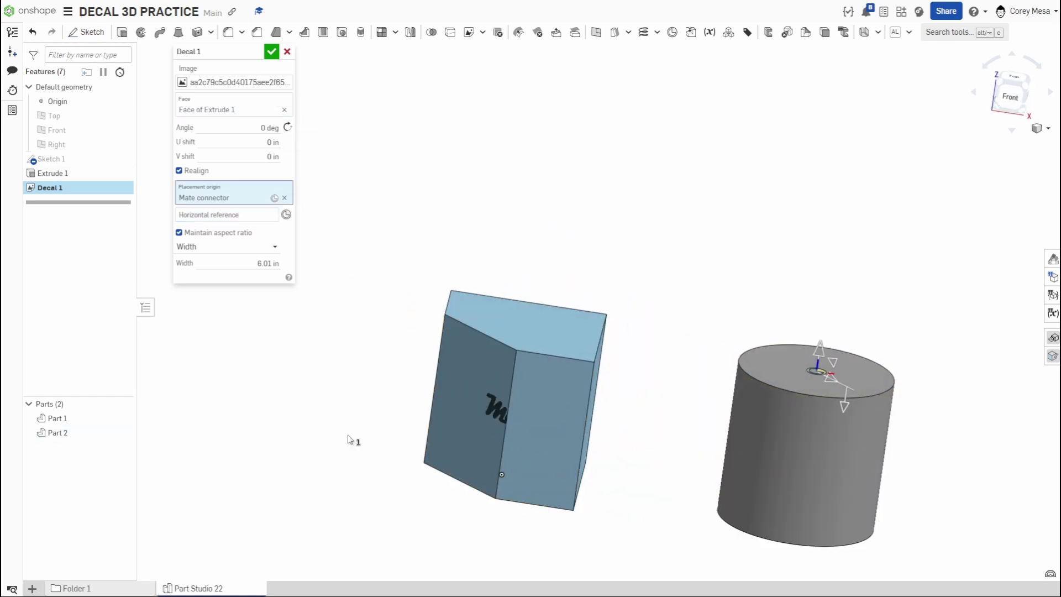
pyautogui.moveTo(350, 438); pyautogui.dragTo(652, 487, button='right')
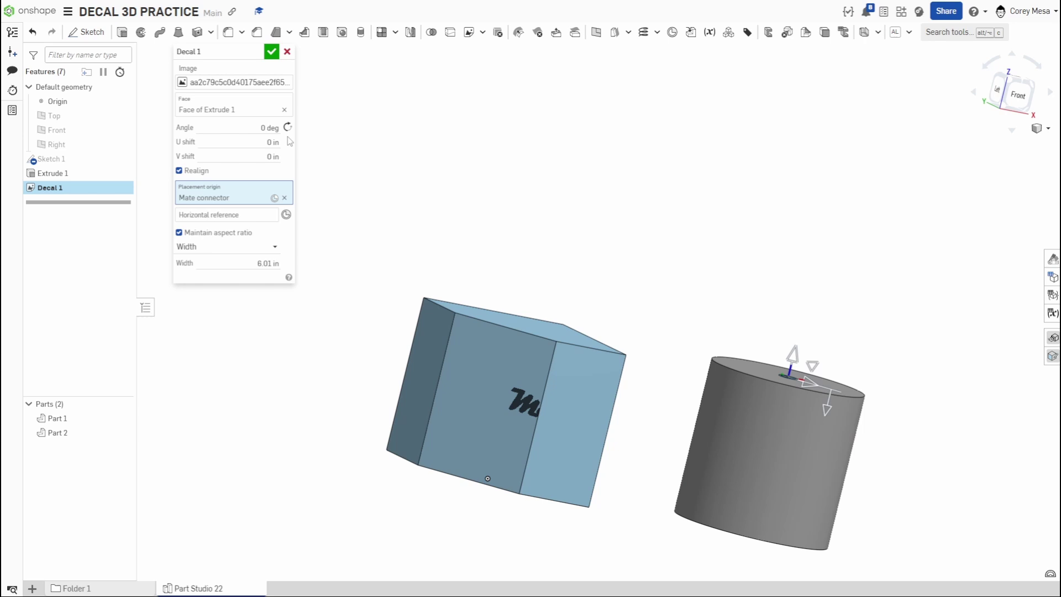
pyautogui.click(284, 198)
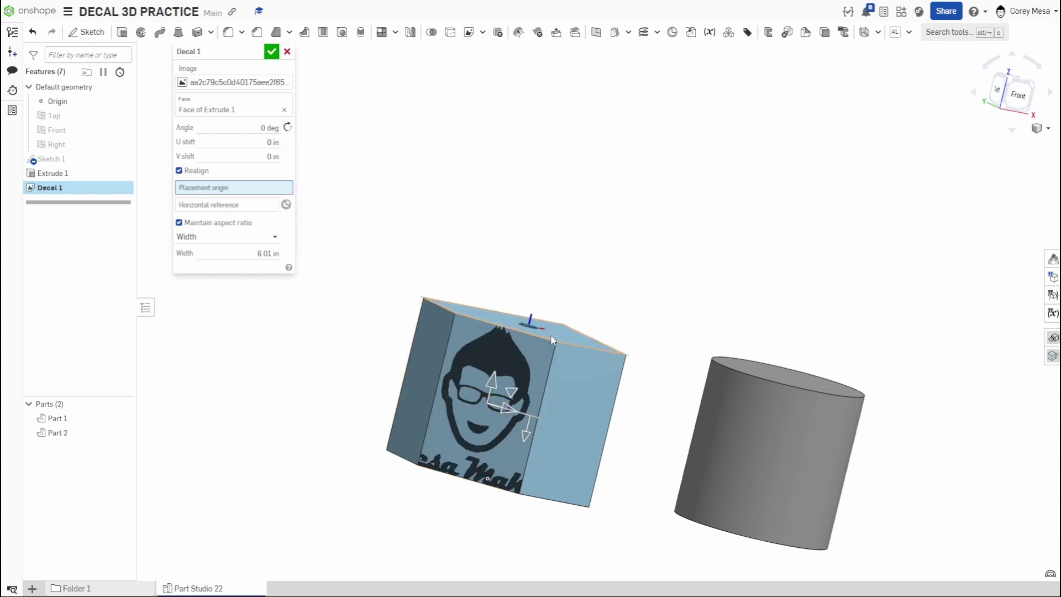
# Set the decal's placement origin to the angled face's upper corner shared with the adjacent flat face, and accept the decal
pyautogui.click(456, 320)
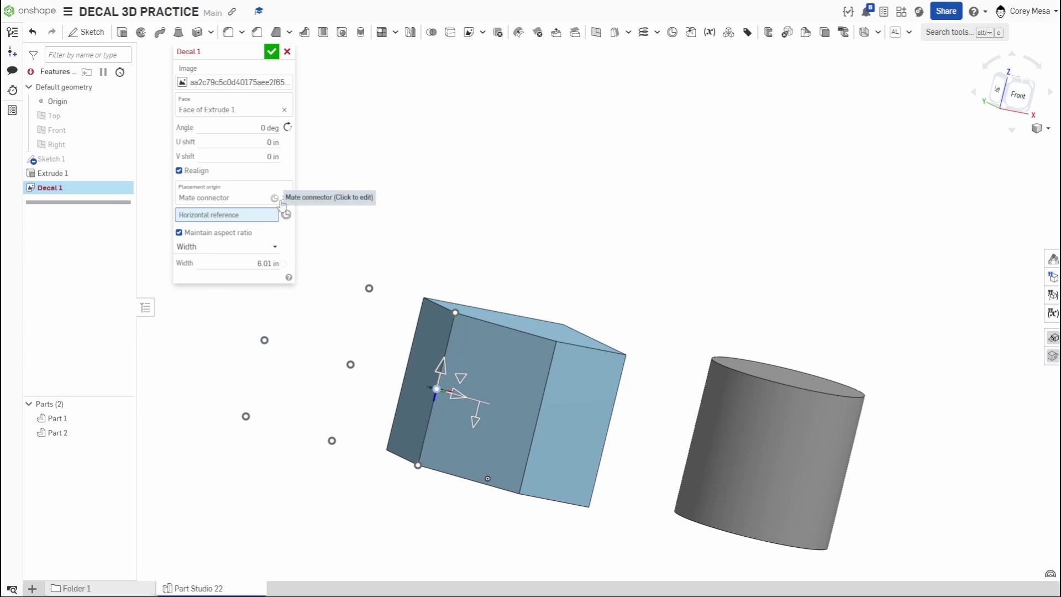
pyautogui.click(284, 198)
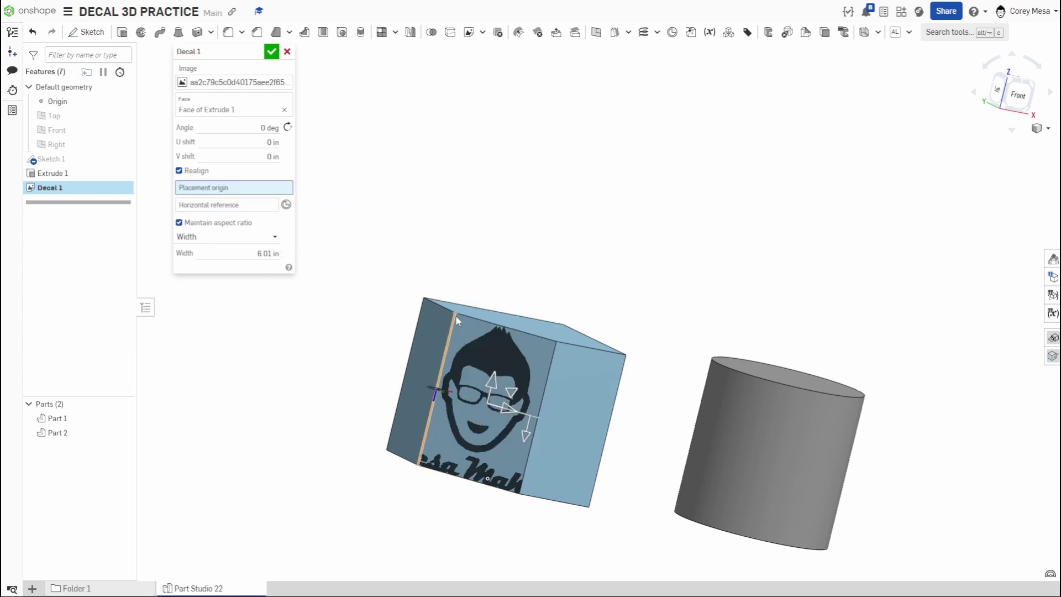
pyautogui.scroll(3, 455, 313)
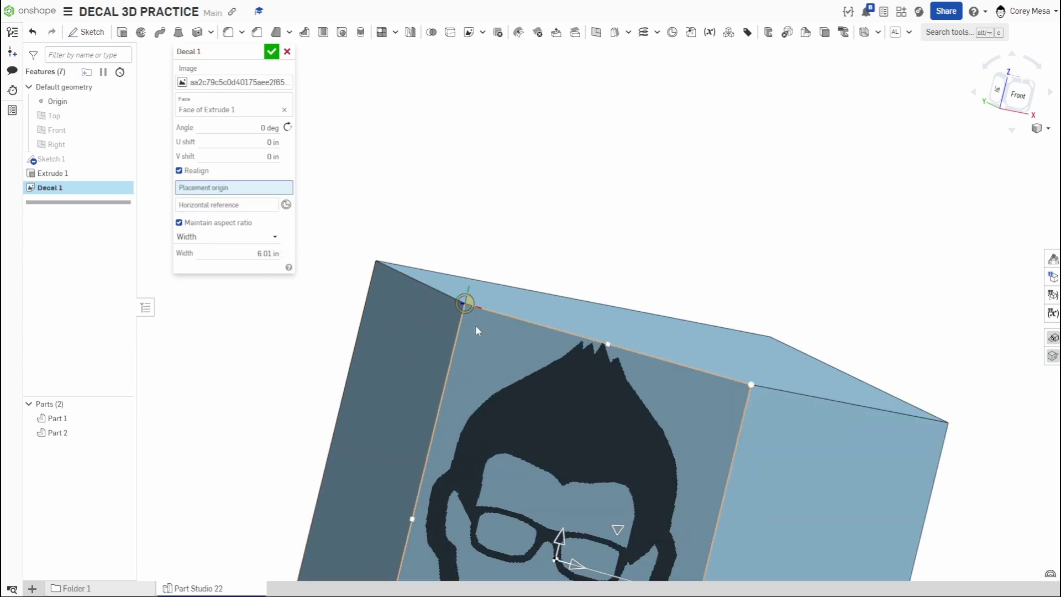
pyautogui.click(476, 327)
pyautogui.scroll(-4, 534, 390)
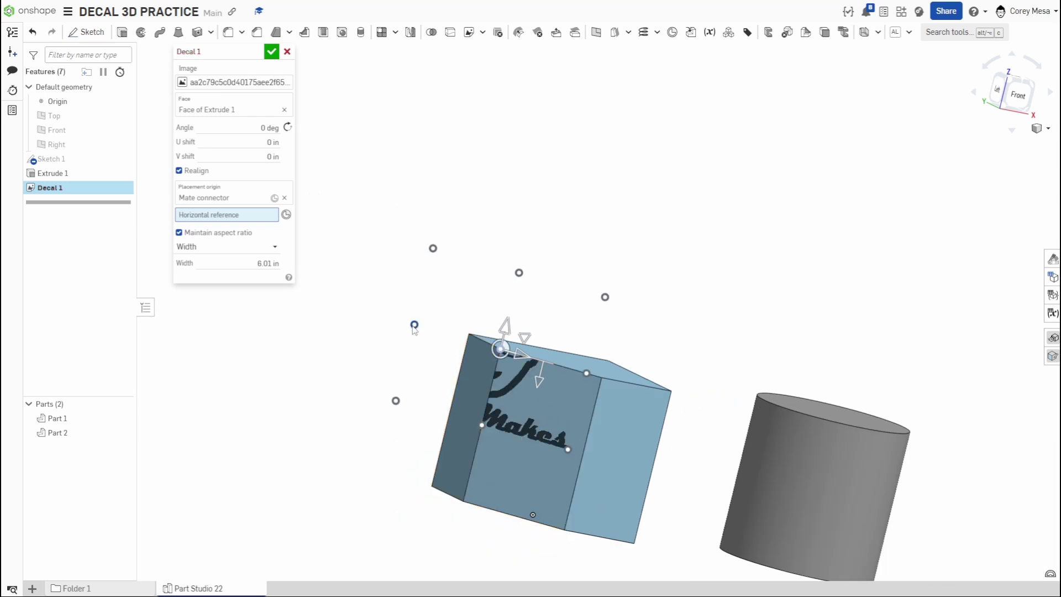
pyautogui.moveTo(512, 368); pyautogui.dragTo(534, 384, button='right')
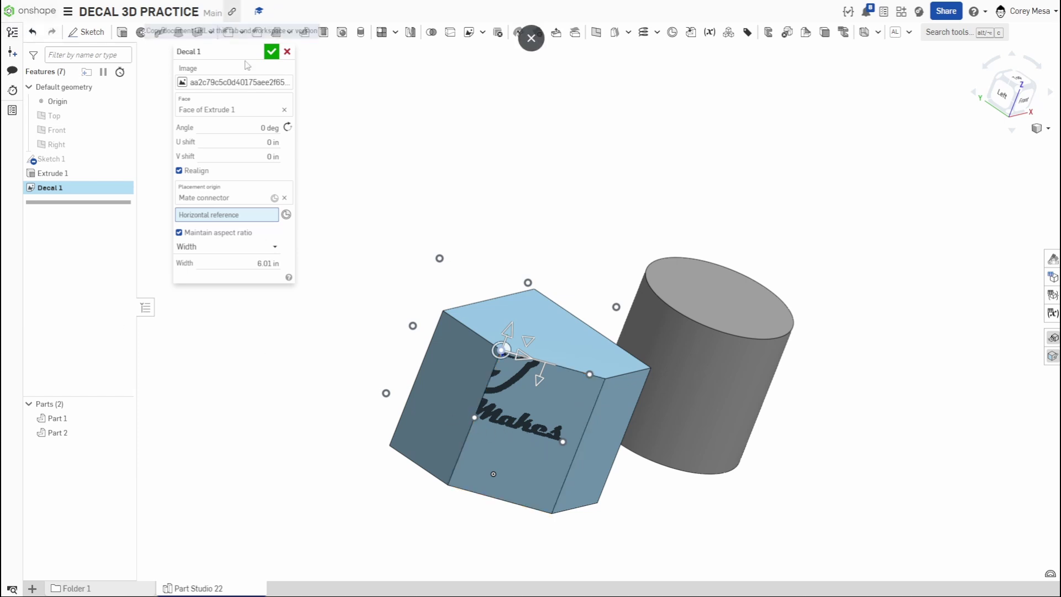
pyautogui.click(271, 52)
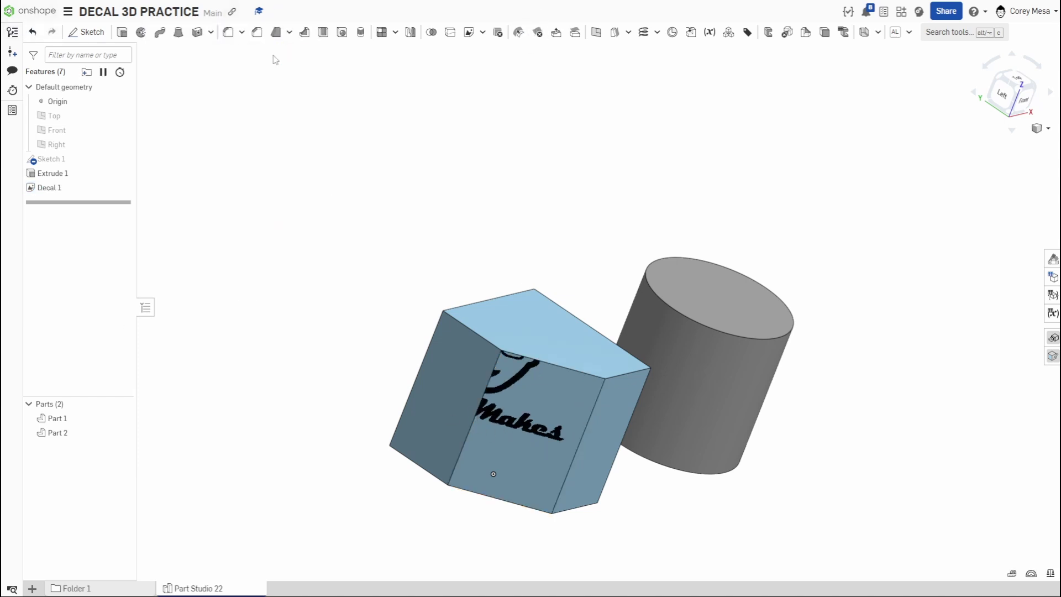
# Add a second decal with the same logo image on the flat side face adjoining the angled face's decal-origin corner
pyautogui.moveTo(535, 279); pyautogui.dragTo(562, 278, button='right')
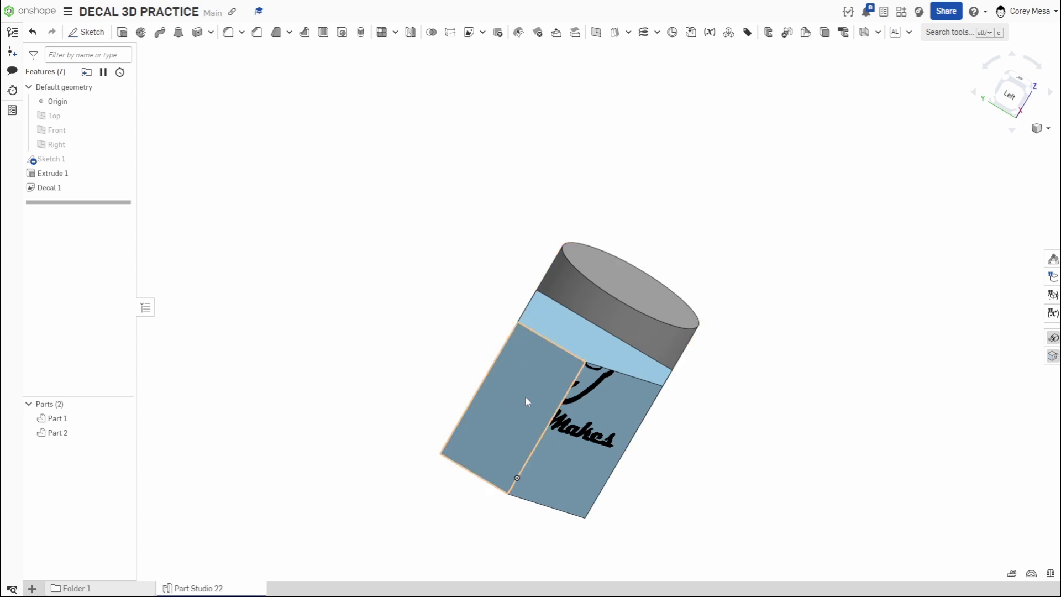
pyautogui.click(469, 32)
pyautogui.click(496, 367)
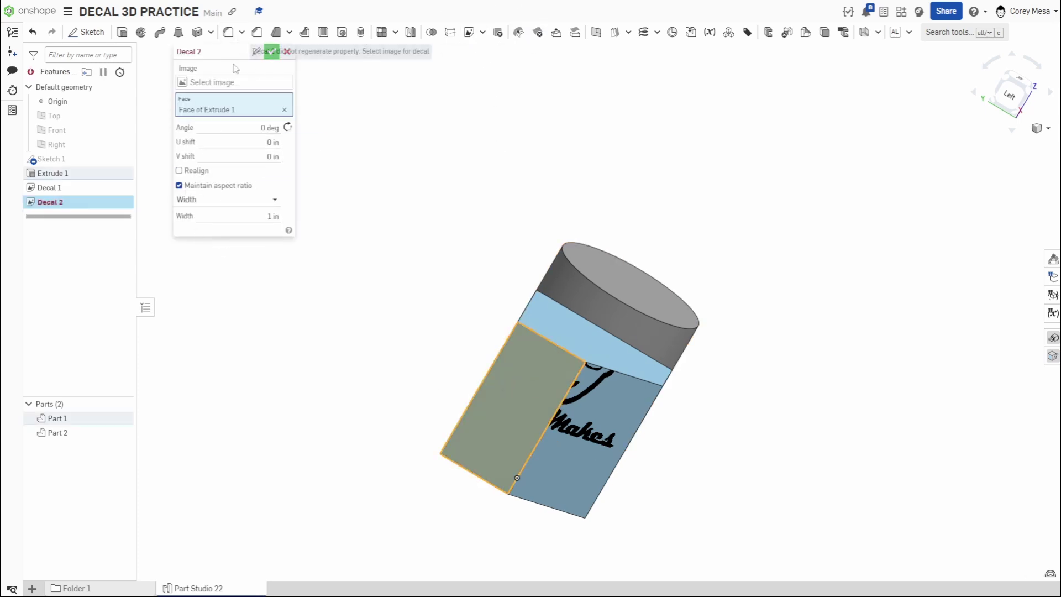
pyautogui.click(233, 82)
pyautogui.click(356, 157)
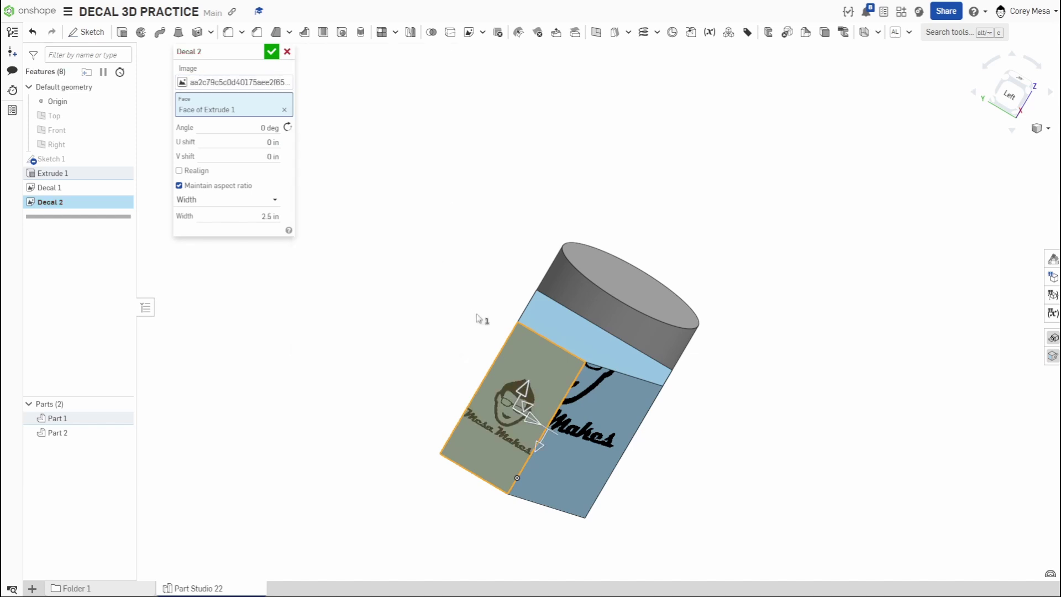
pyautogui.click(271, 52)
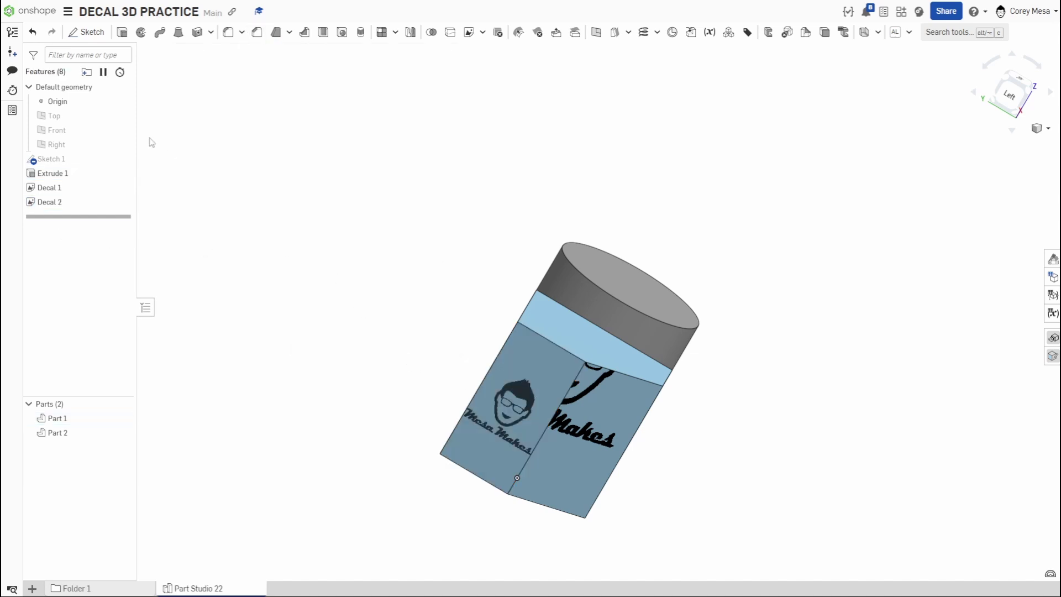
# Check the first decal's width and set the second decal's width to the matching 6.01 in
pyautogui.doubleClick(98, 188)
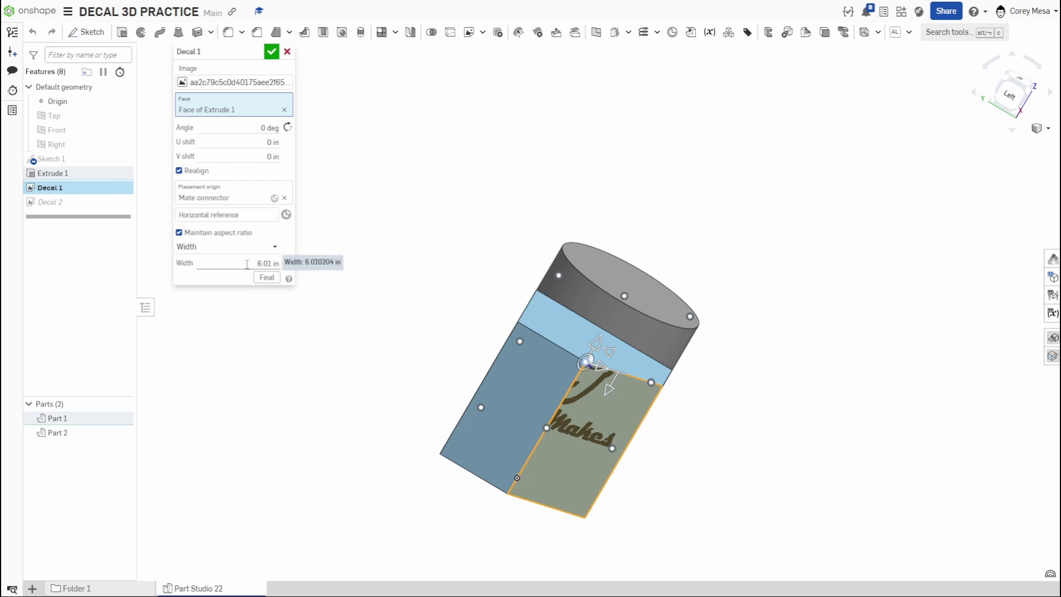
pyautogui.doubleClick(97, 202)
pyautogui.click(249, 212)
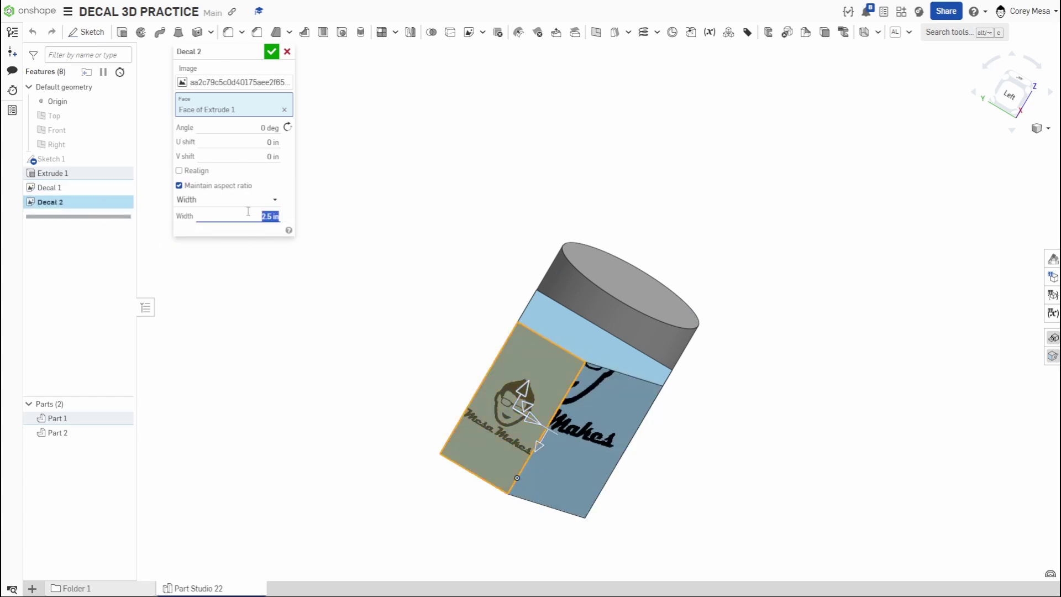
pyautogui.press('Return')
# Turn on Realign for the second decal and place its origin at the upper corner shared with the angled face
pyautogui.click(193, 170)
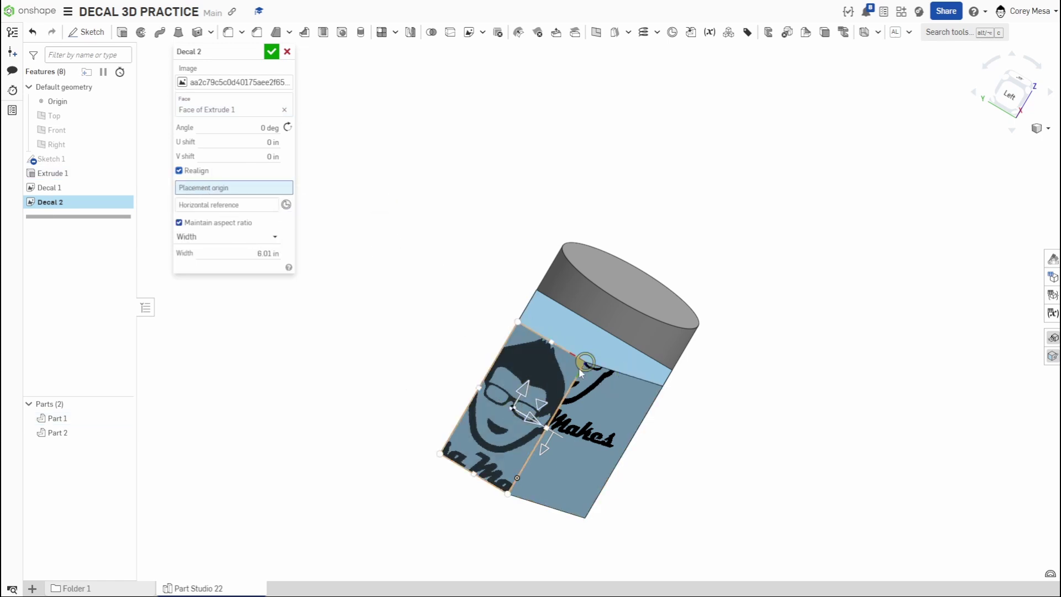
pyautogui.scroll(5, 582, 363)
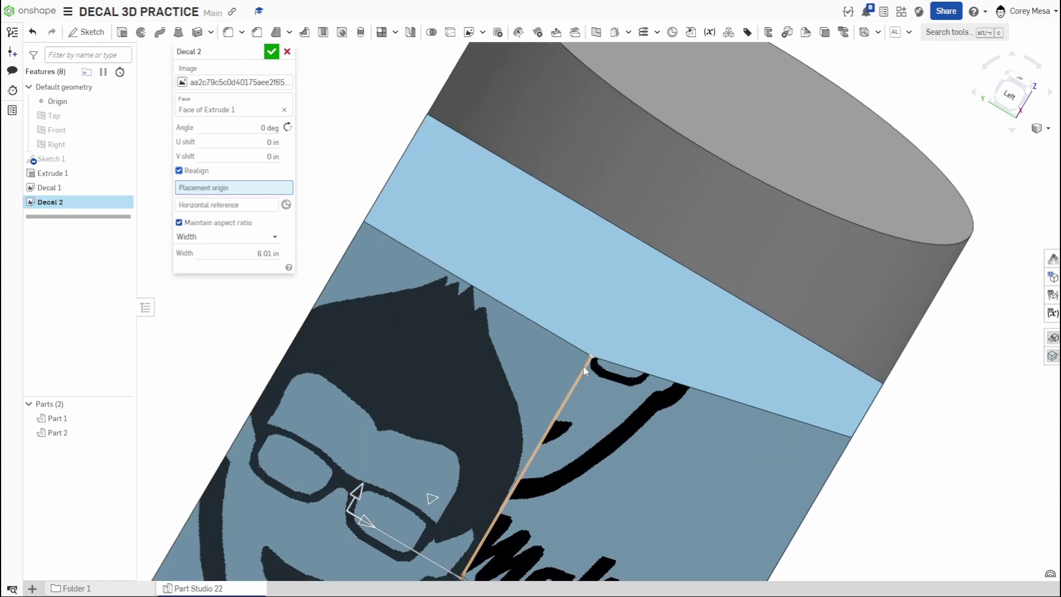
pyautogui.click(578, 362)
pyautogui.scroll(-5, 659, 428)
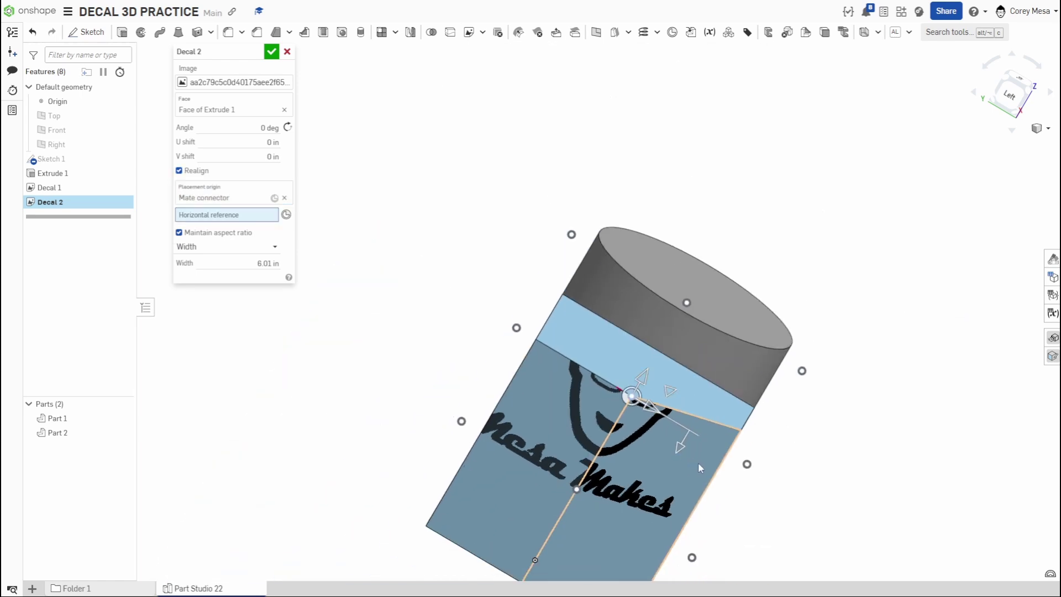
# Accept the second decal and inspect how the logo continues across the edge between the two faces
pyautogui.moveTo(756, 467)
pyautogui.mouseDown(button='right')
pyautogui.moveTo(736, 481)
pyautogui.moveTo(743, 470)
pyautogui.mouseUp(button='right')
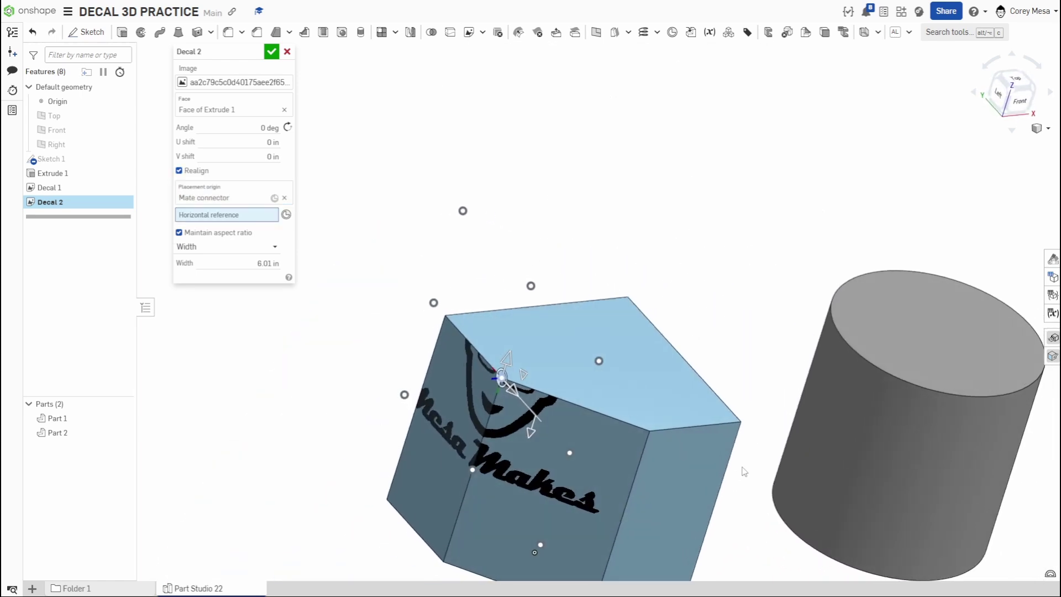
pyautogui.click(271, 52)
pyautogui.scroll(5, 475, 426)
pyautogui.scroll(-3, 575, 397)
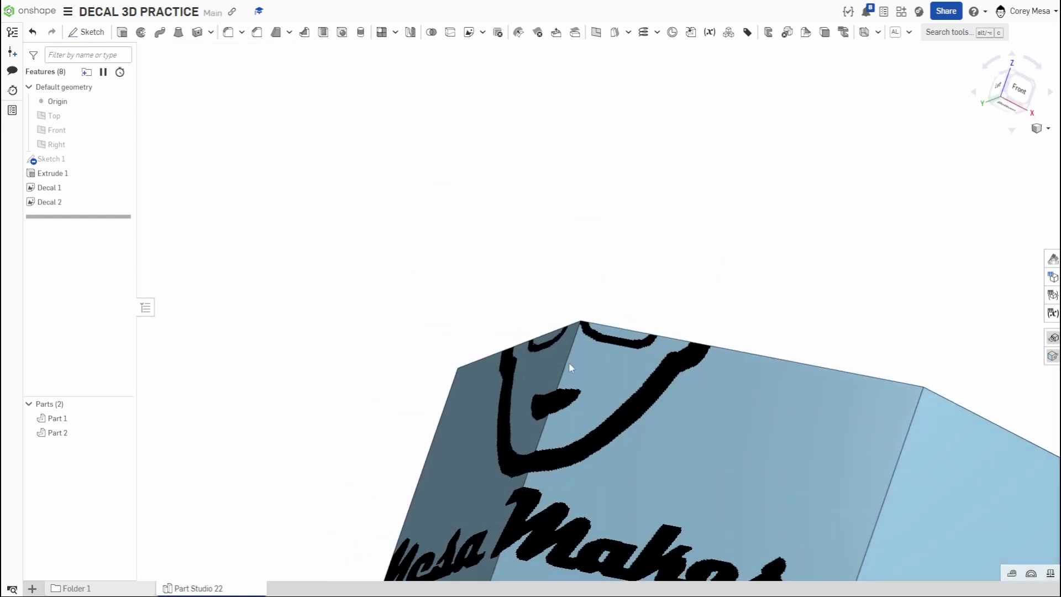
pyautogui.moveTo(568, 365); pyautogui.dragTo(602, 353, button='right')
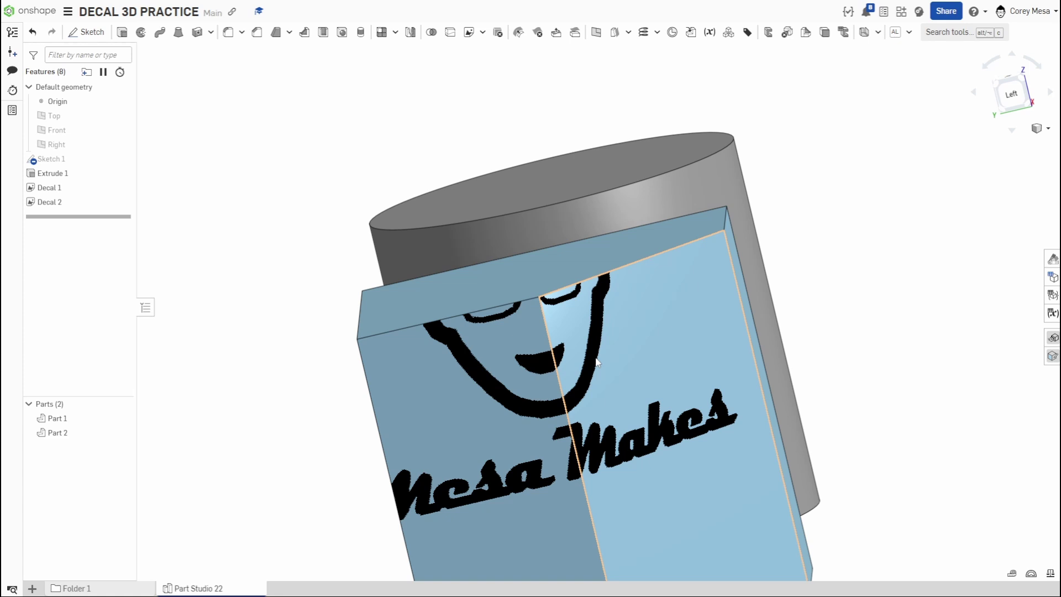
pyautogui.moveTo(643, 284); pyautogui.dragTo(590, 376, button='right')
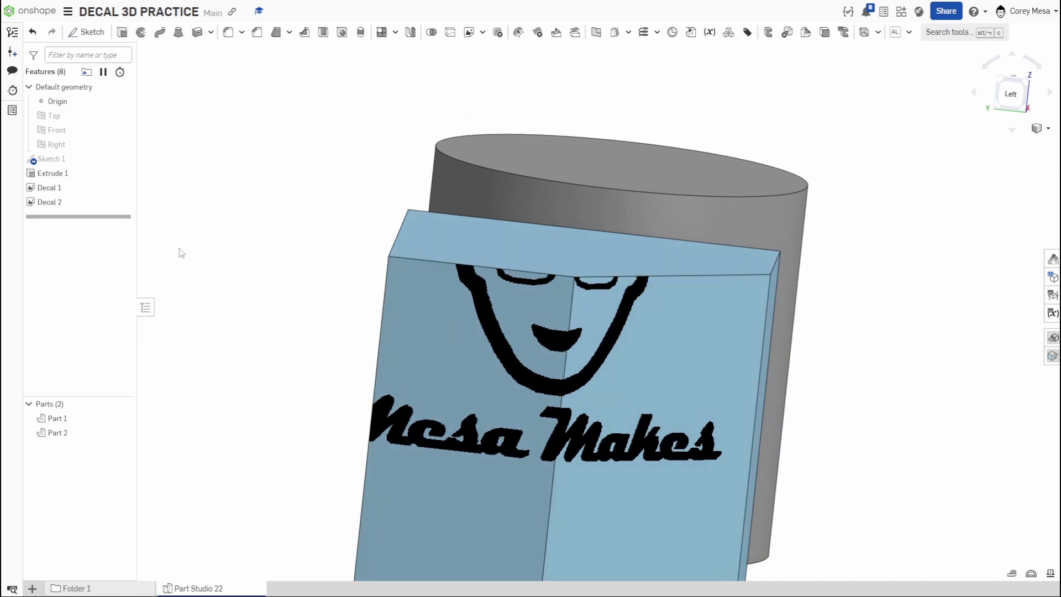
# Try a 0.5 in radius fillet on the vertical edge shared by the two decal faces, and undo it
pyautogui.hotkey('shift', 'f')
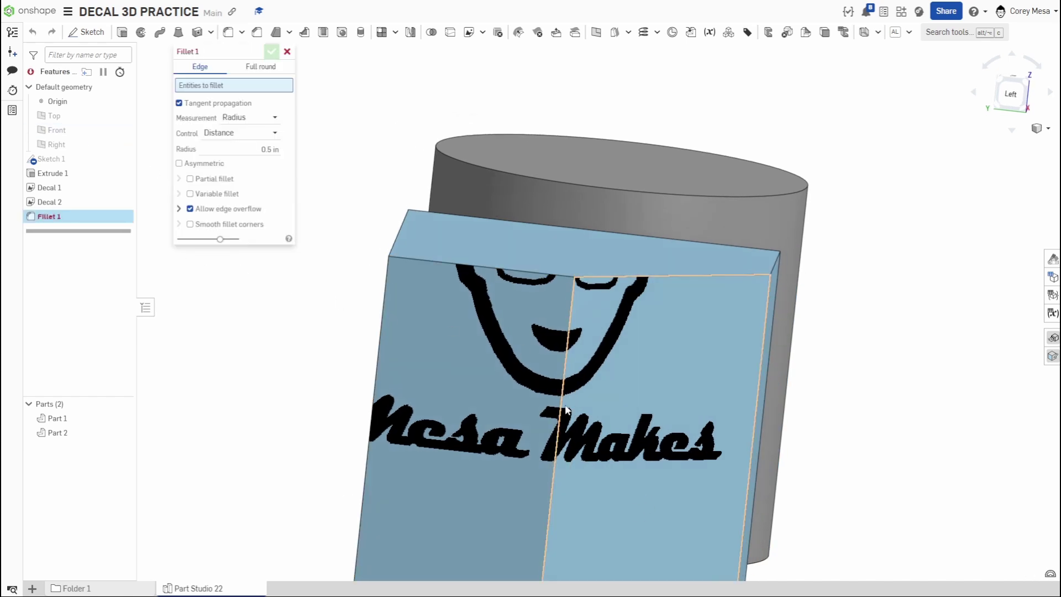
pyautogui.click(563, 411)
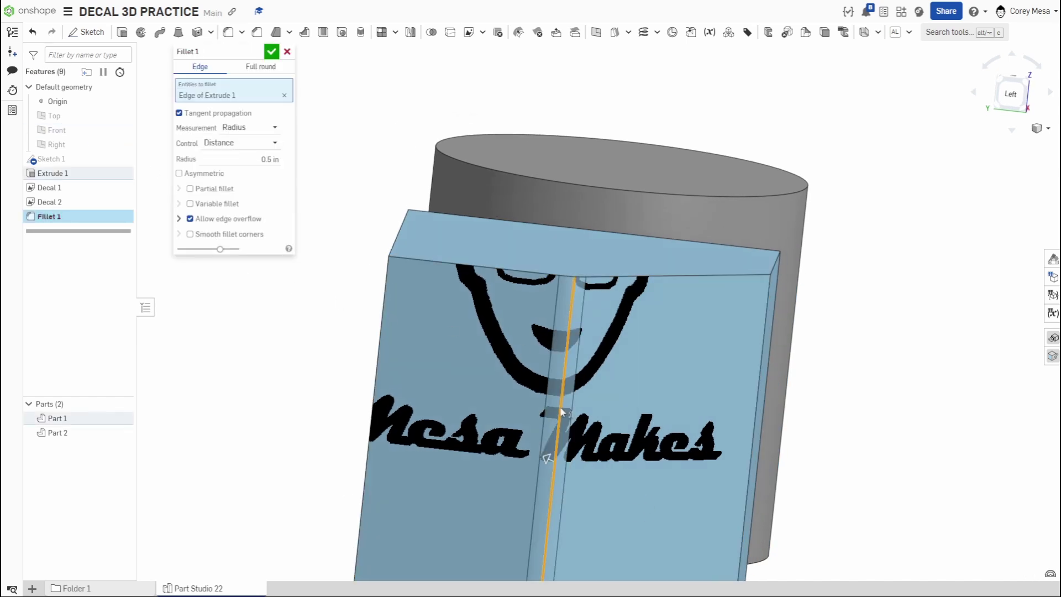
pyautogui.click(272, 51)
pyautogui.scroll(2, 547, 366)
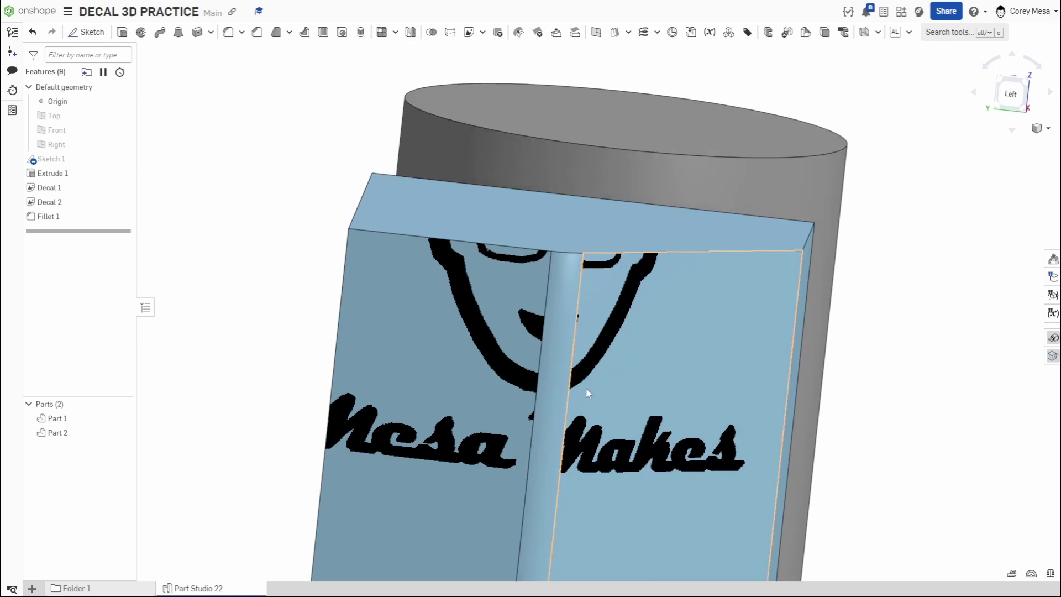
pyautogui.moveTo(649, 393); pyautogui.dragTo(599, 422, button='right')
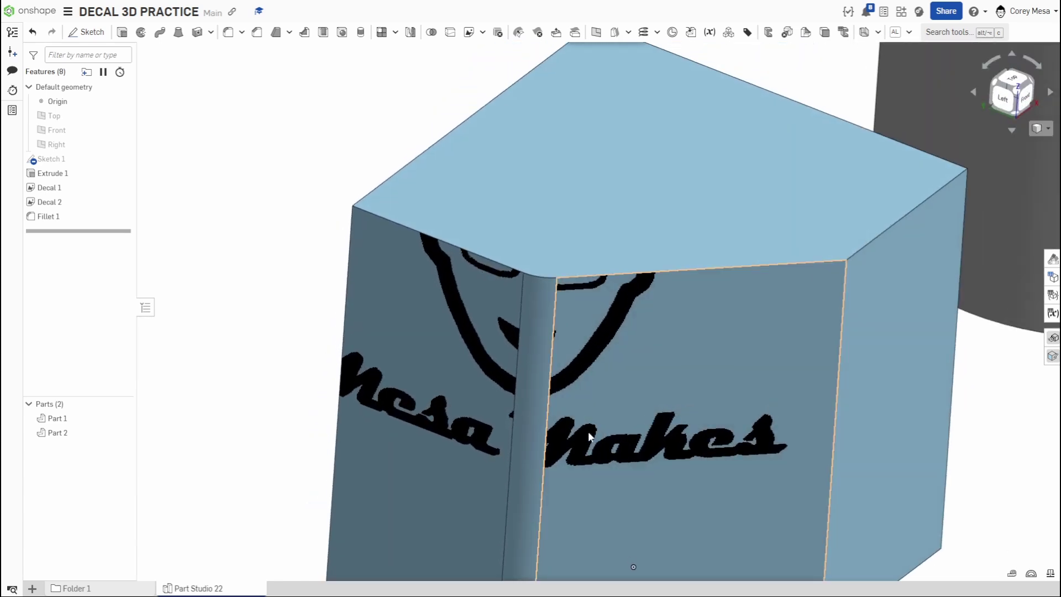
pyautogui.hotkey('ctrl', 'z')
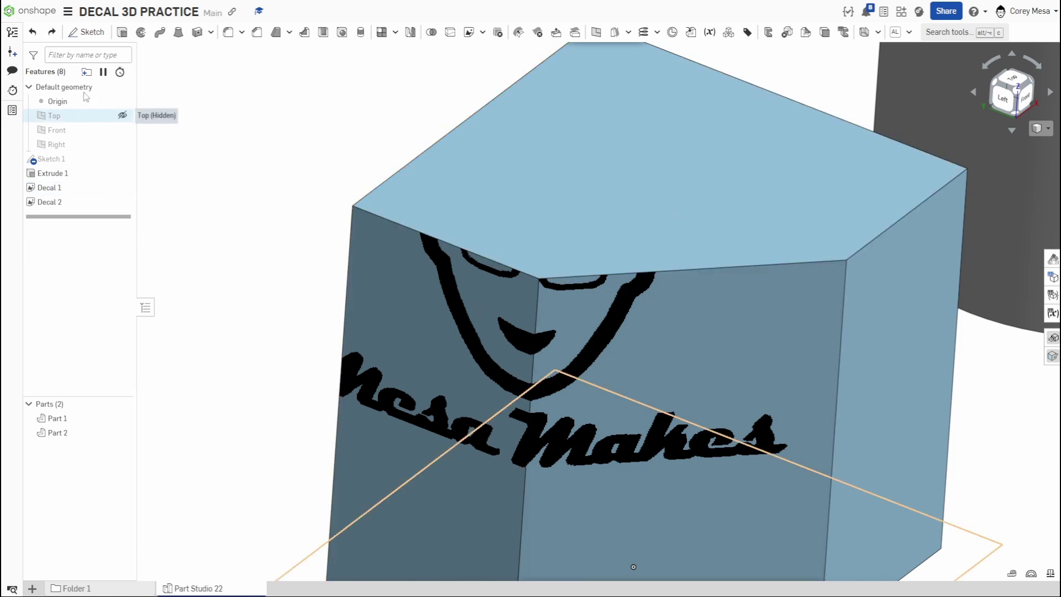
# Start a sketch on the angled face and trace the logo jaw's outer contour with a spline, from the shared vertical edge to the upper edge
pyautogui.click(87, 31)
pyautogui.click(681, 370)
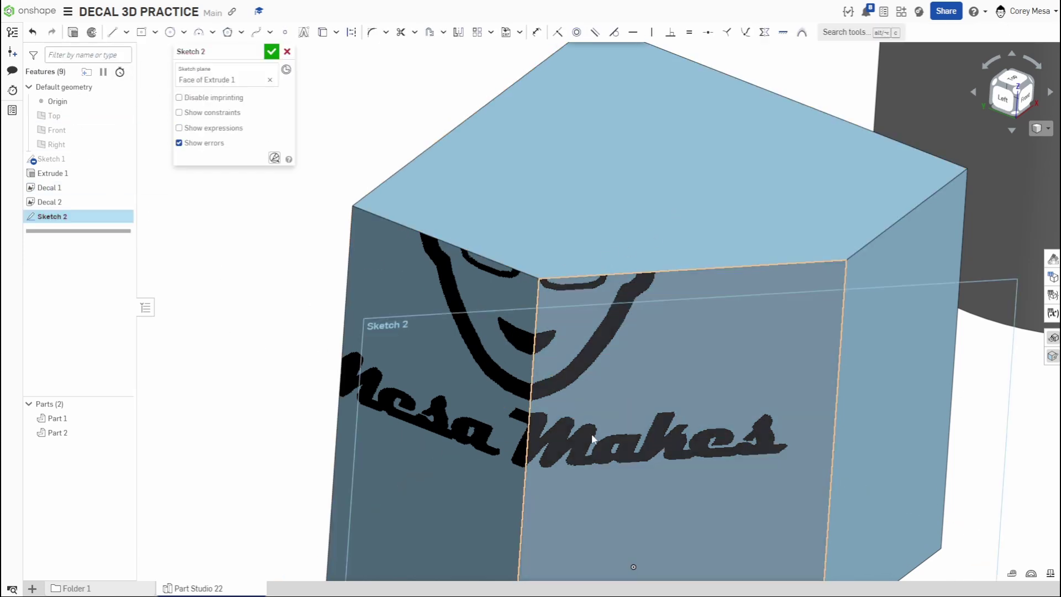
pyautogui.press('n')
pyautogui.moveTo(681, 502)
pyautogui.mouseDown(button='right')
pyautogui.moveTo(725, 476)
pyautogui.moveTo(679, 463)
pyautogui.moveTo(655, 442)
pyautogui.mouseUp(button='right')
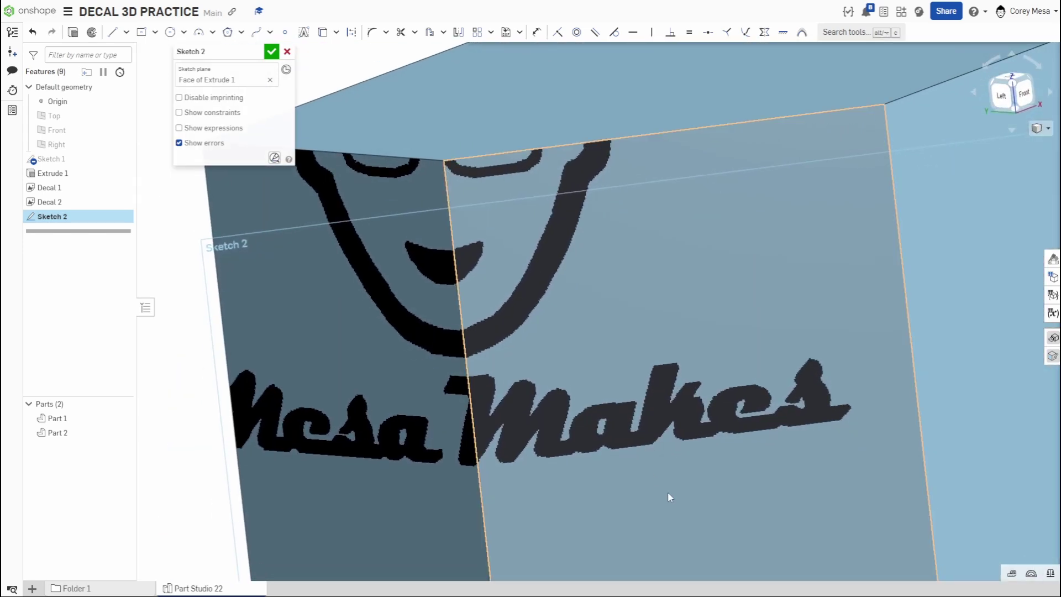
pyautogui.press('s')
pyautogui.scroll(3, 613, 439)
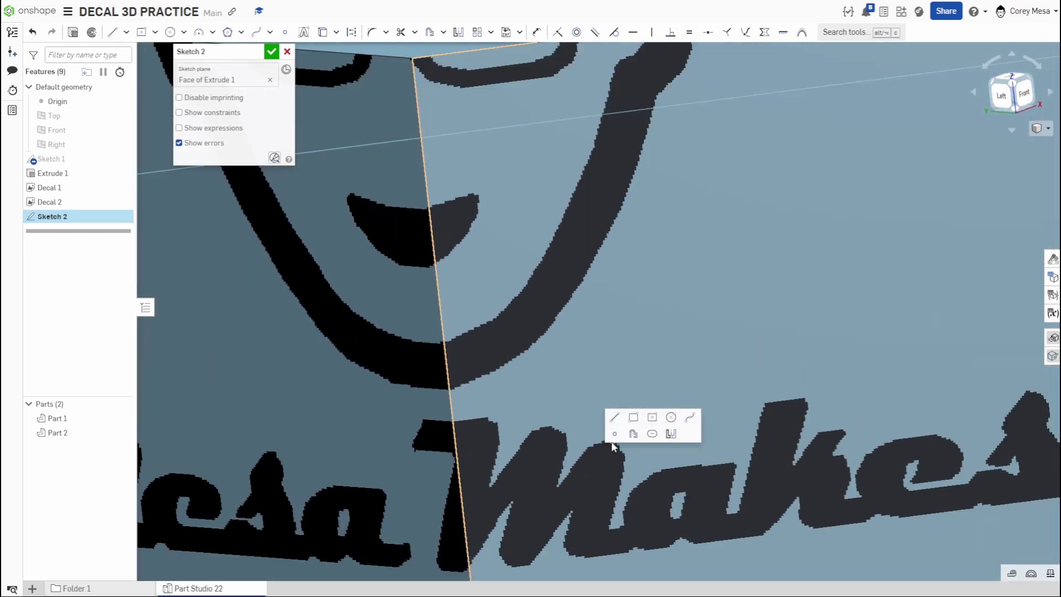
pyautogui.click(688, 417)
pyautogui.scroll(2, 449, 389)
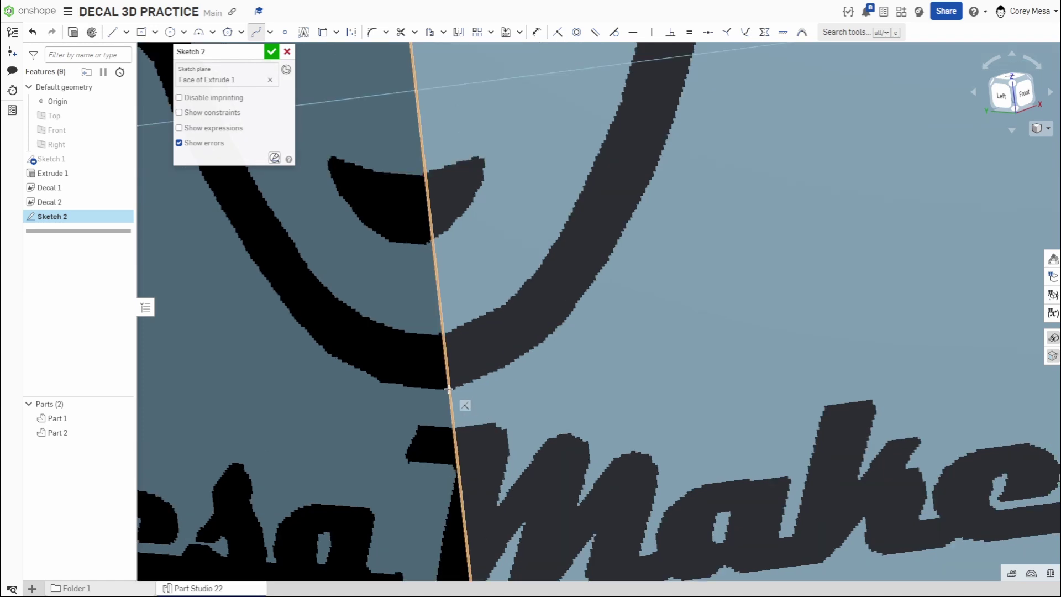
pyautogui.click(452, 391)
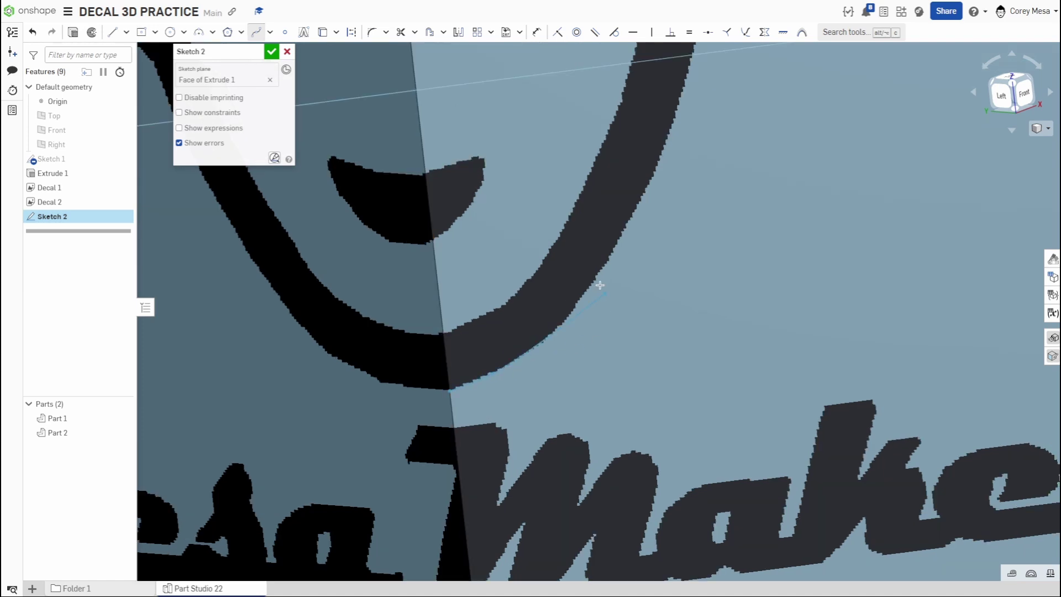
pyautogui.moveTo(571, 301); pyautogui.dragTo(499, 497, button='middle')
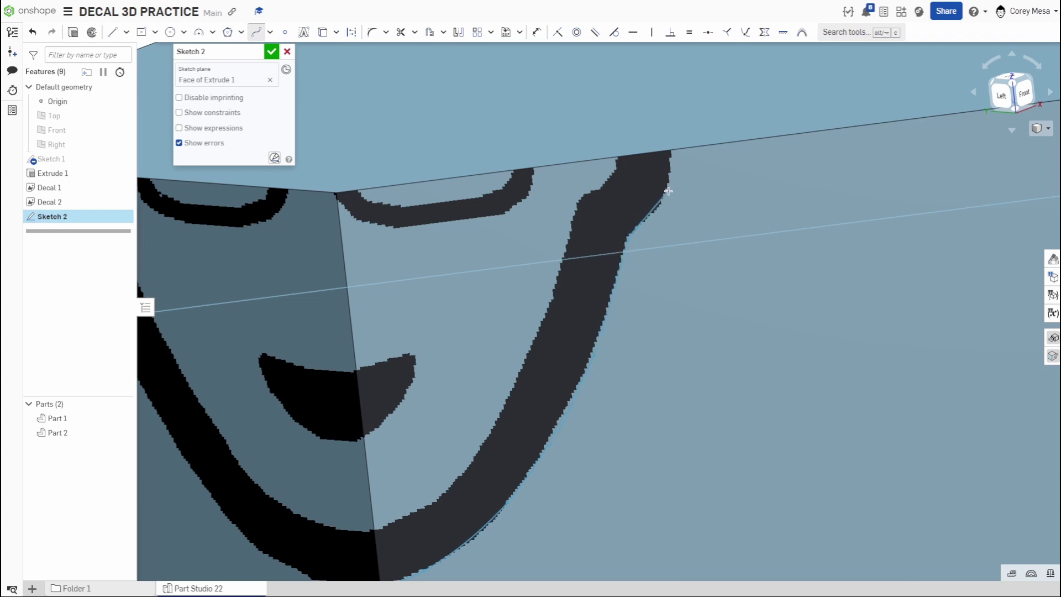
pyautogui.doubleClick(670, 151)
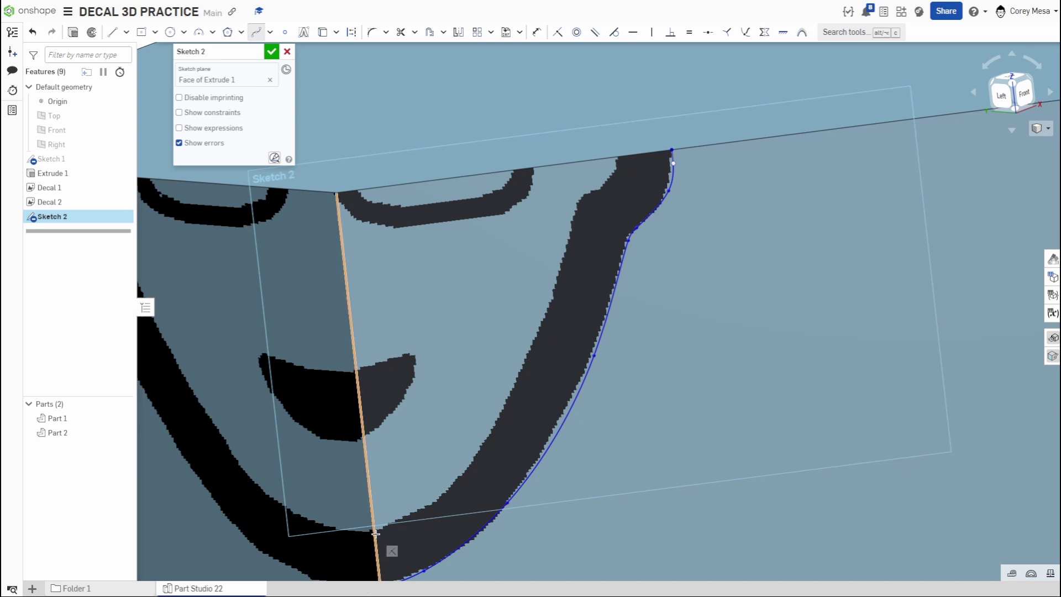
# Trace the logo jaw's inner contour with a second spline up to the face's upper edge, and accept the sketch
pyautogui.click(476, 462)
pyautogui.click(506, 400)
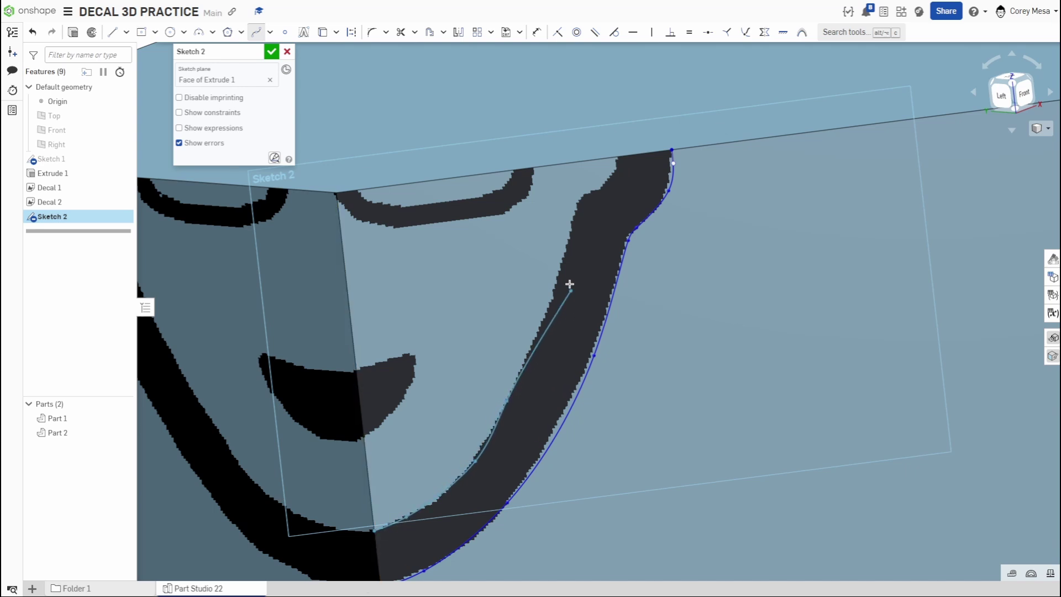
pyautogui.click(567, 255)
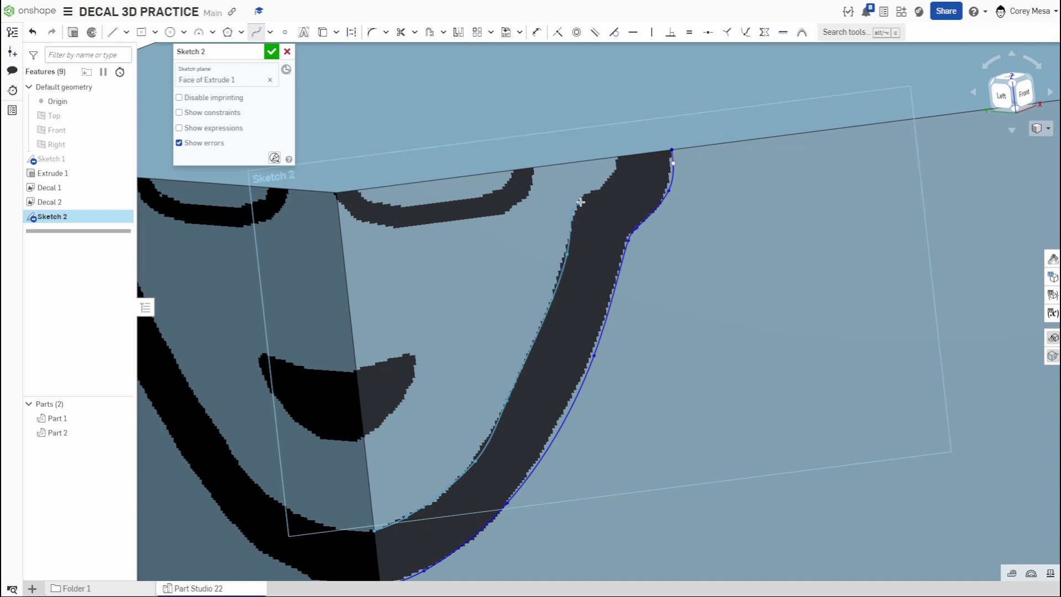
pyautogui.click(603, 190)
pyautogui.doubleClick(615, 157)
pyautogui.scroll(-5, 639, 242)
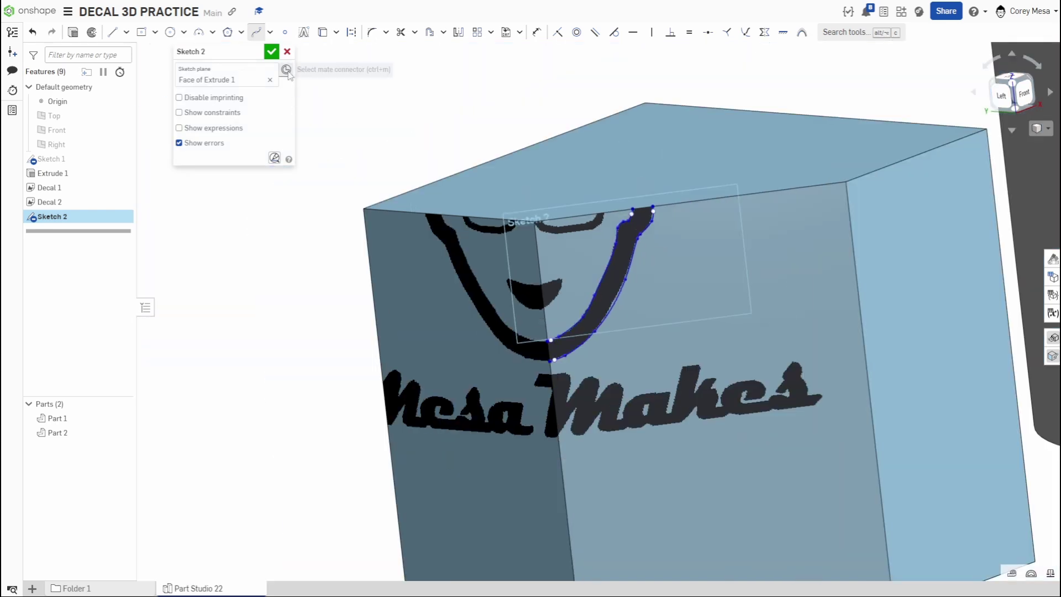
pyautogui.click(271, 52)
# Extrude the traced jaw region as a Remove cut 0.125 in deep into the cut-corner cube
pyautogui.moveTo(635, 356); pyautogui.dragTo(655, 366, button='right')
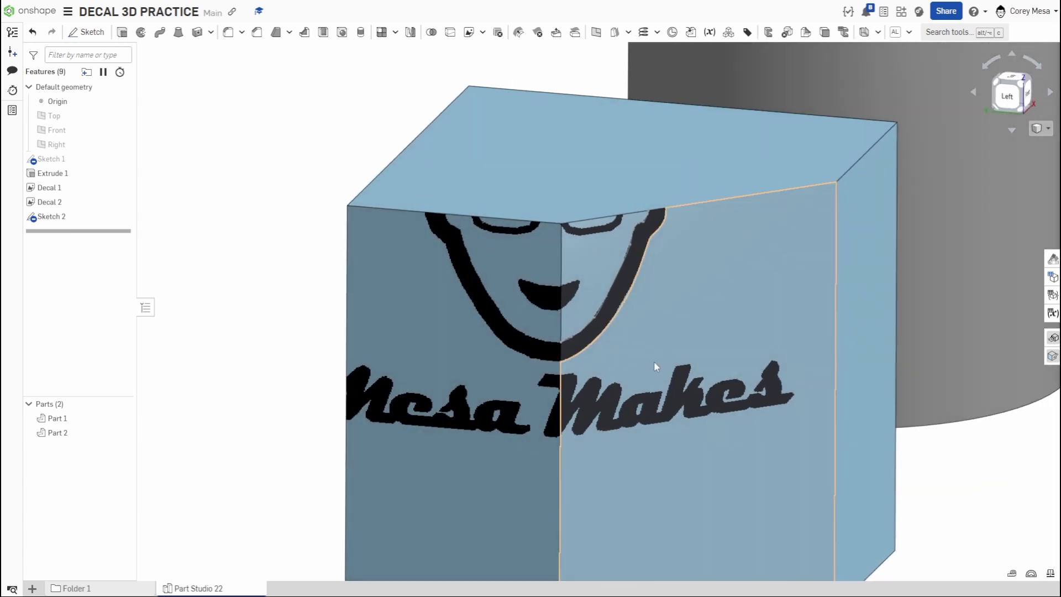
pyautogui.hotkey('shift', 'e')
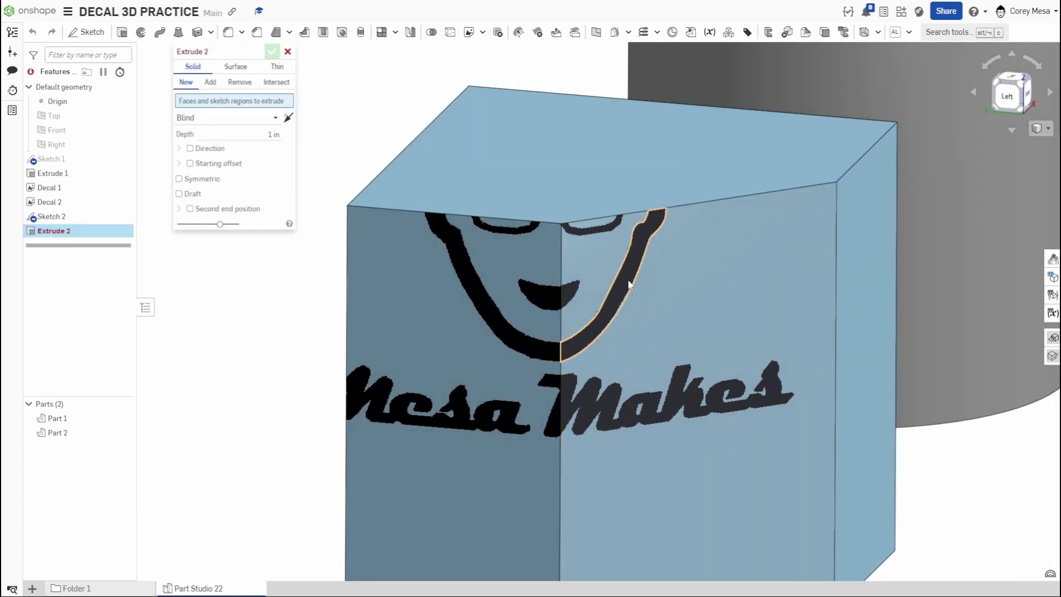
pyautogui.click(630, 284)
pyautogui.click(240, 82)
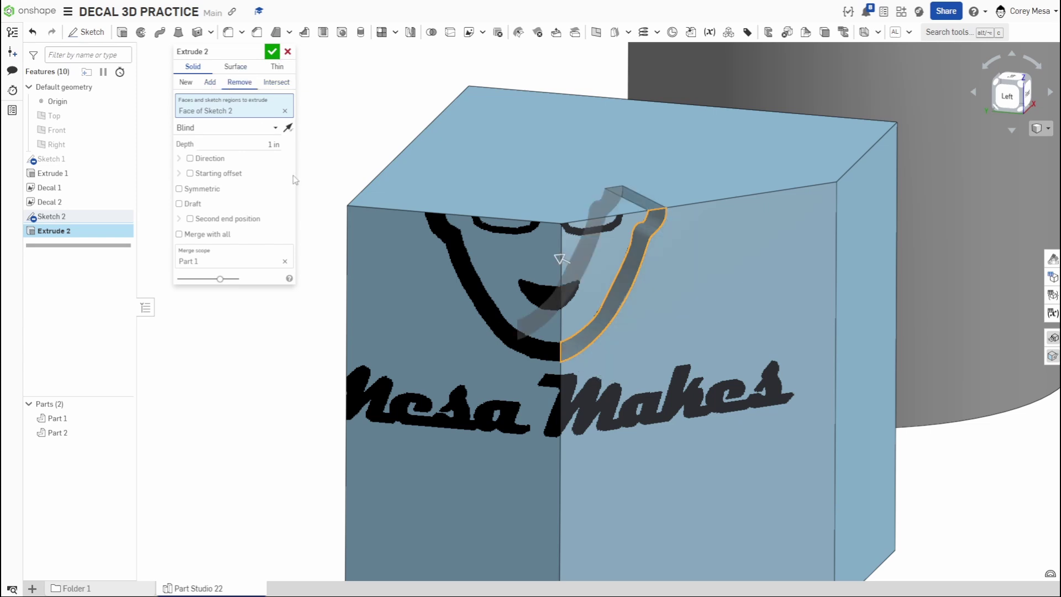
pyautogui.click(267, 143)
pyautogui.press('BackSpace')
pyautogui.write('0.125')
pyautogui.press('Return')
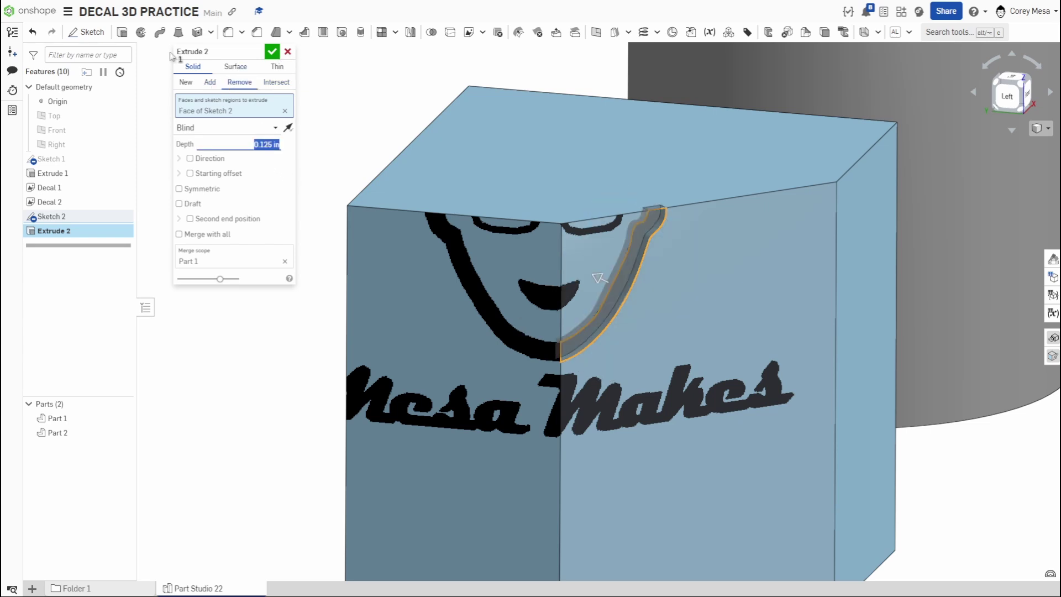
pyautogui.click(272, 51)
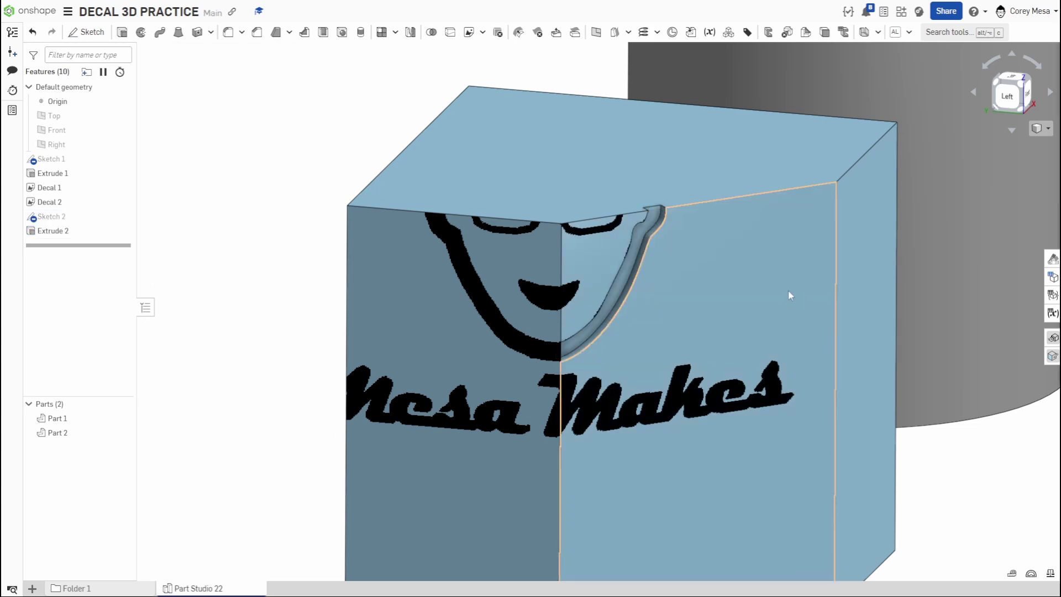
# Suppress the second and first decals so that only the engraved jaw cut is displayed
pyautogui.moveTo(788, 290); pyautogui.dragTo(684, 291, button='right')
pyautogui.scroll(-2, 752, 277)
pyautogui.scroll(8, 595, 251)
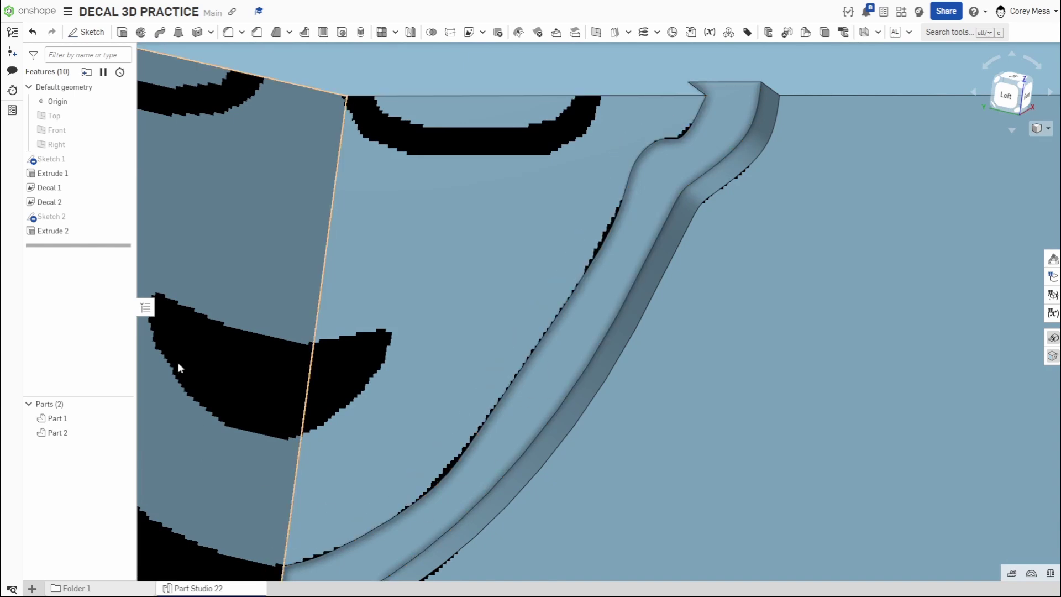
pyautogui.rightClick(117, 201)
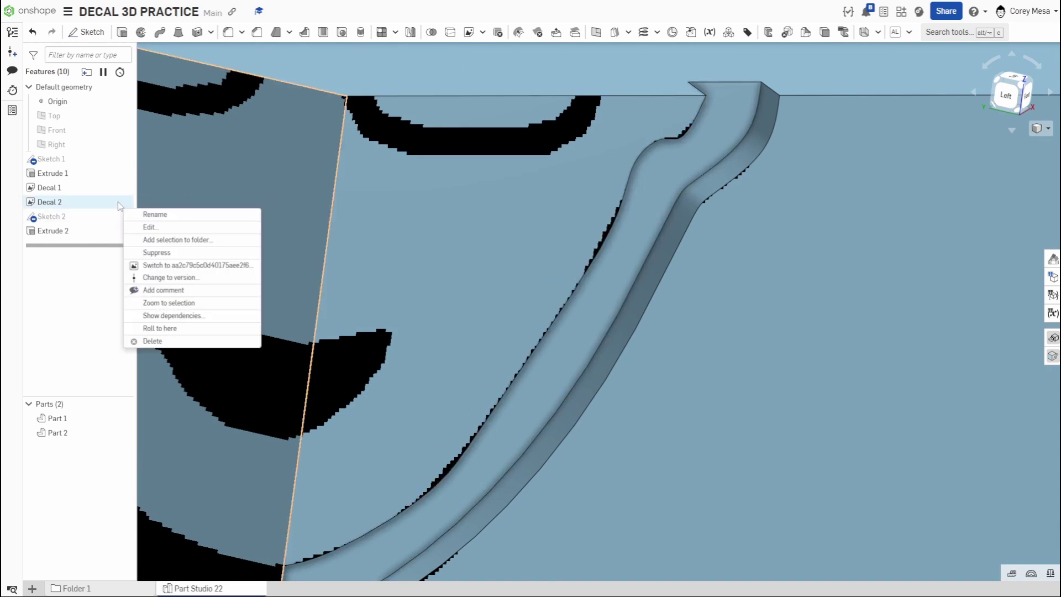
pyautogui.click(156, 252)
pyautogui.rightClick(78, 188)
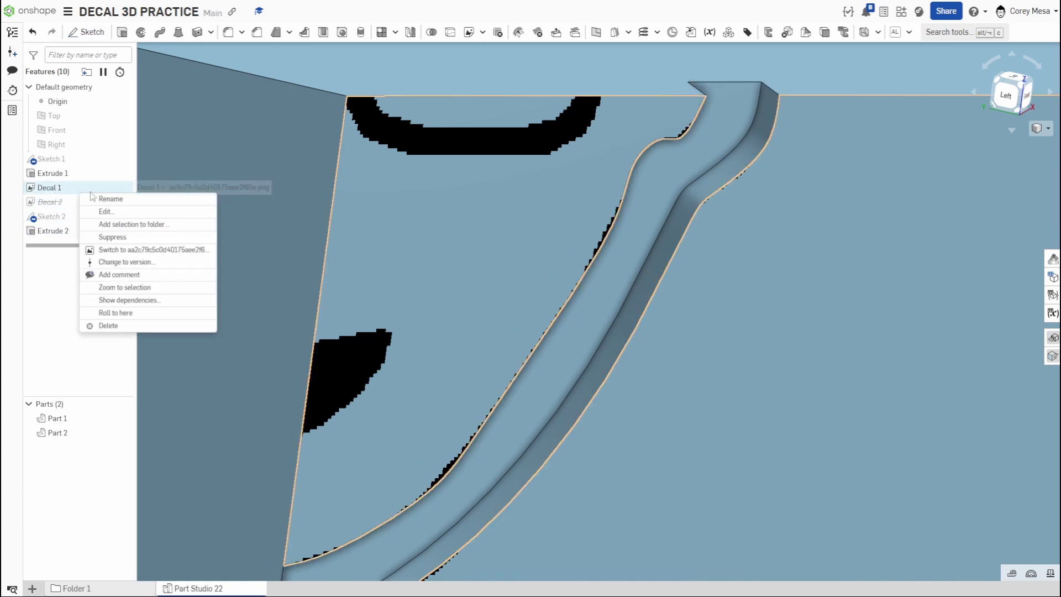
pyautogui.click(123, 237)
# Examine the engraved jaw cut on the angled face from several angles without the decals
pyautogui.scroll(-3, 405, 336)
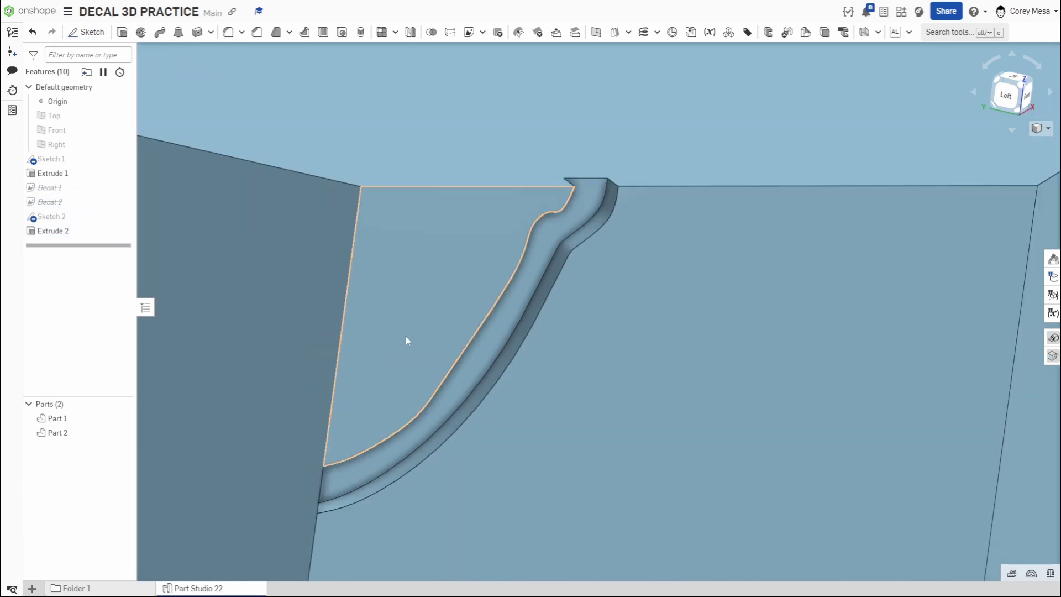
pyautogui.scroll(2, 672, 393)
pyautogui.scroll(-2, 630, 381)
pyautogui.moveTo(630, 382); pyautogui.dragTo(591, 420, button='right')
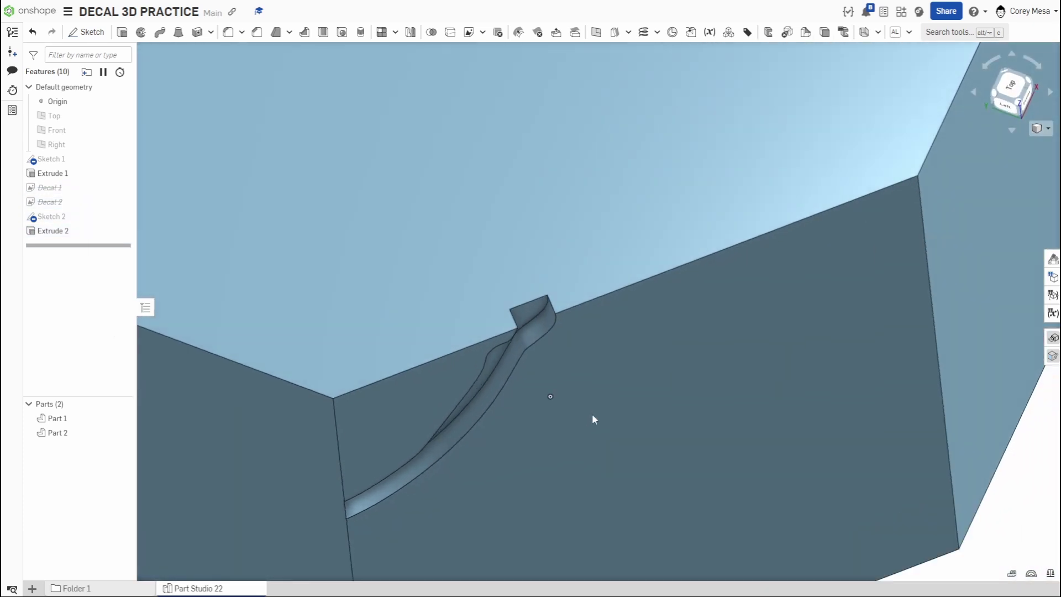
pyautogui.scroll(2, 593, 372)
pyautogui.scroll(-2, 593, 372)
pyautogui.moveTo(566, 370)
pyautogui.mouseDown(button='right')
pyautogui.moveTo(544, 386)
pyautogui.moveTo(566, 371)
pyautogui.mouseUp(button='right')
pyautogui.scroll(2, 545, 386)
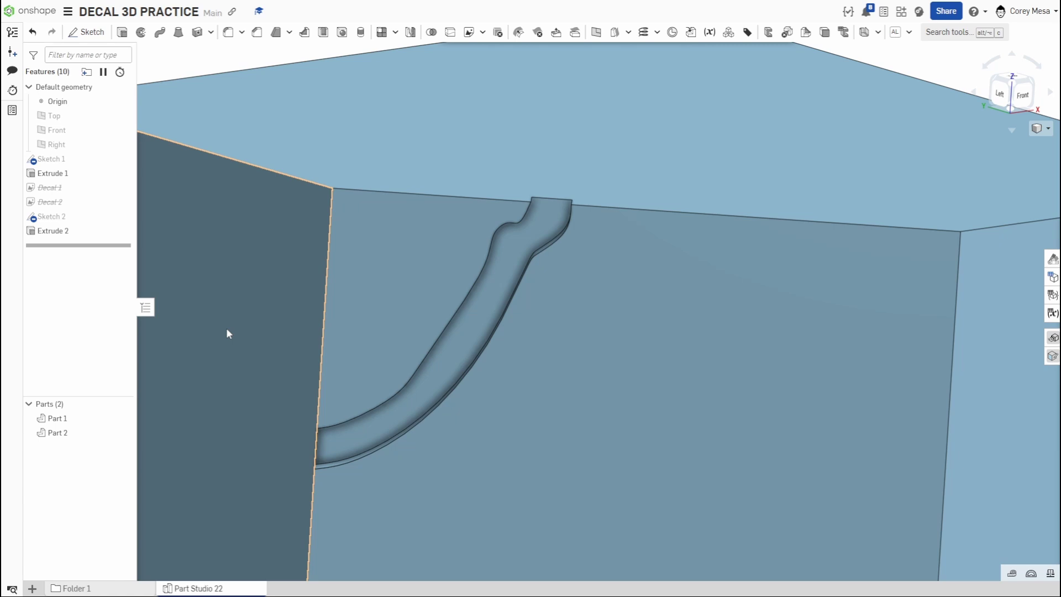
pyautogui.scroll(-6, 392, 353)
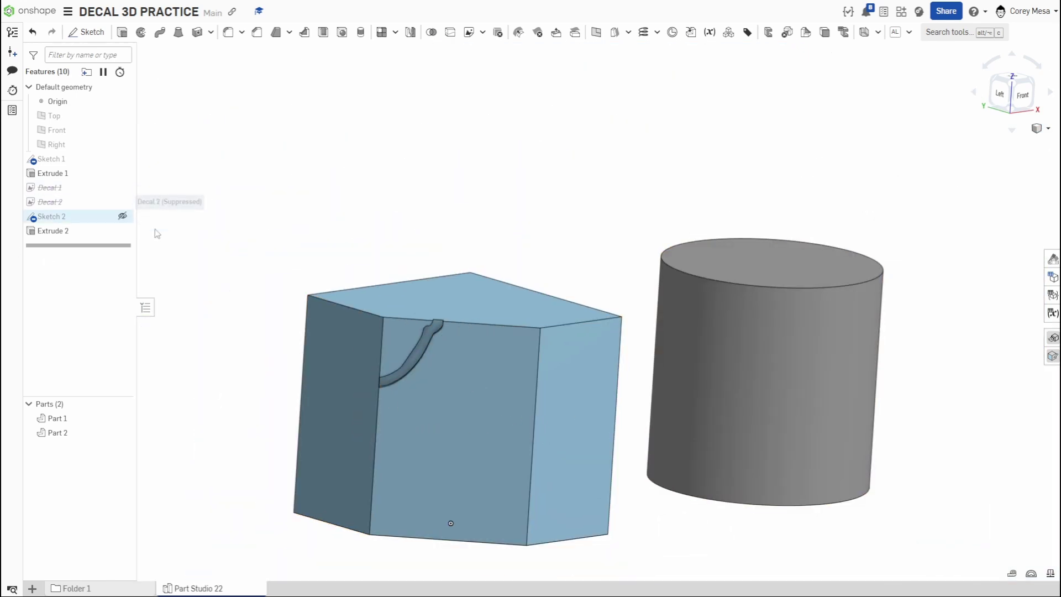
# Remove the jaw cut extrusion and its traced sketch, and restore both suppressed decals
pyautogui.click(64, 231)
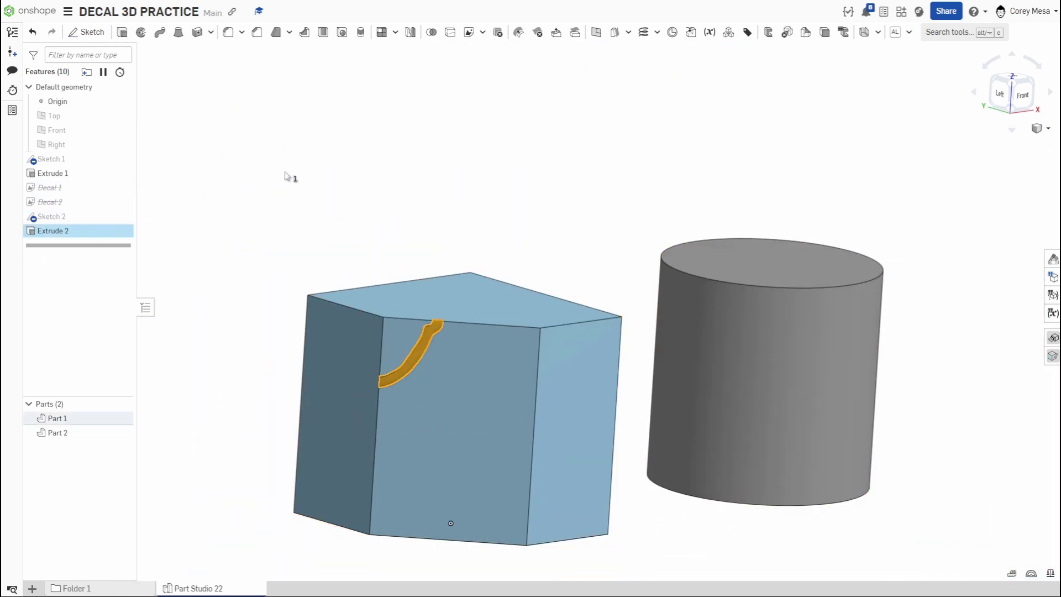
pyautogui.press('Delete')
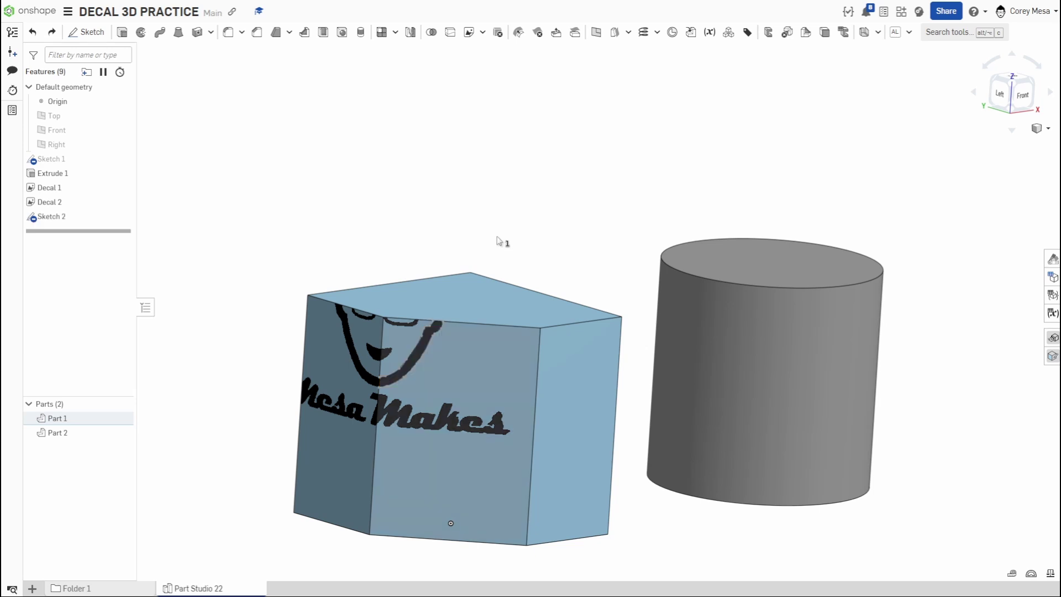
pyautogui.scroll(5, 430, 383)
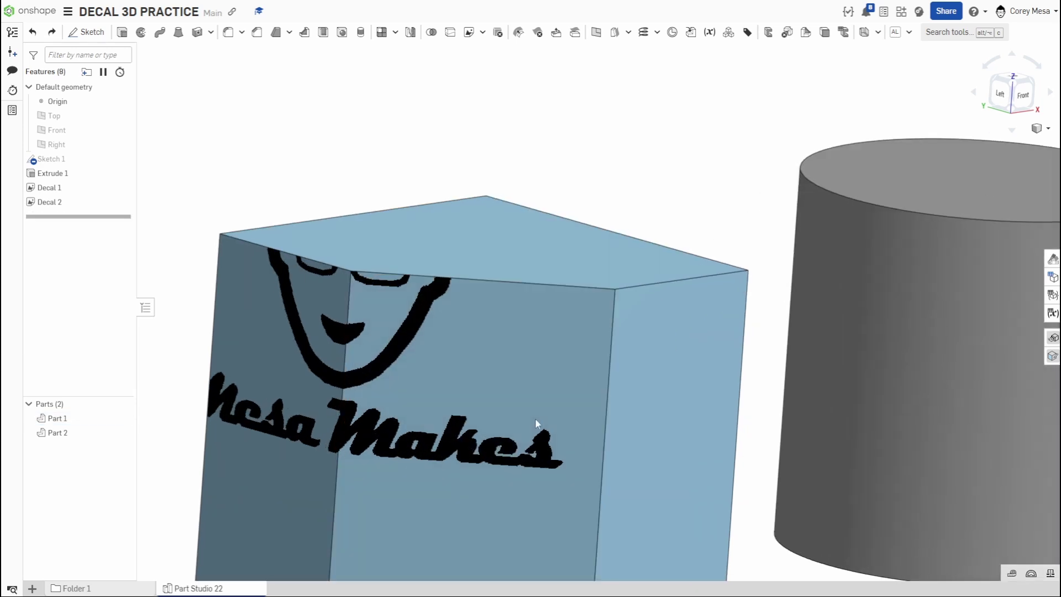
# Edit the first decal on the angled face, shift its image downward freehand, and try V shifts of 1, -1 and -2 in
pyautogui.click(58, 189)
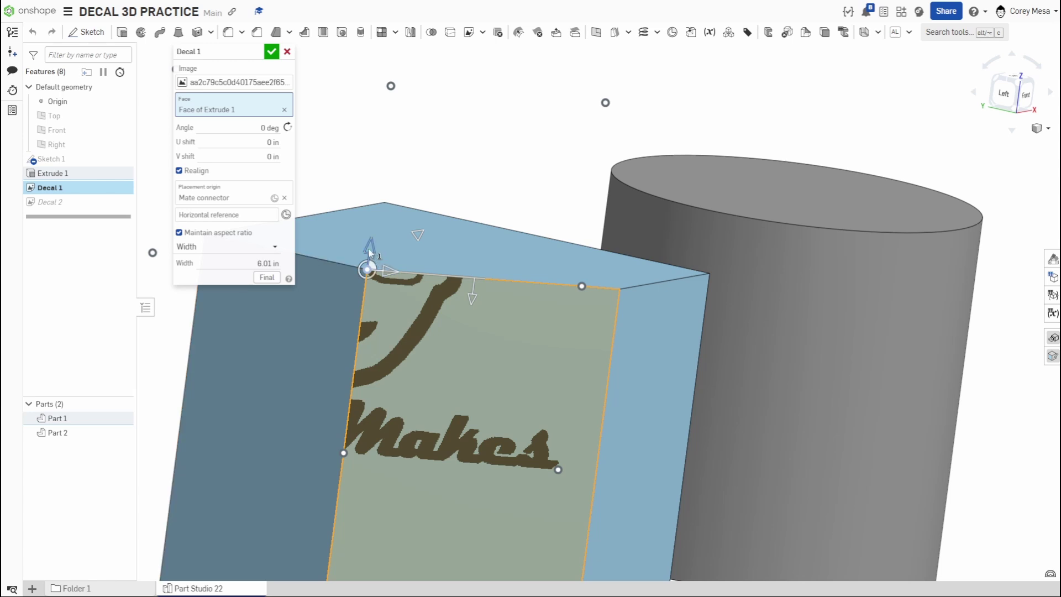
pyautogui.moveTo(369, 248); pyautogui.dragTo(358, 335)
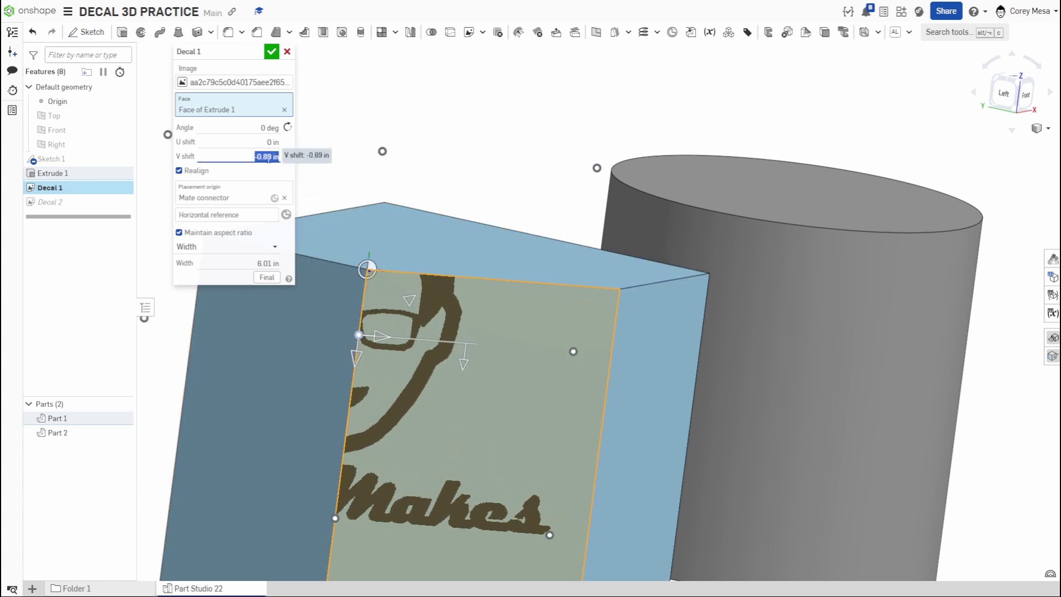
pyautogui.click(268, 157)
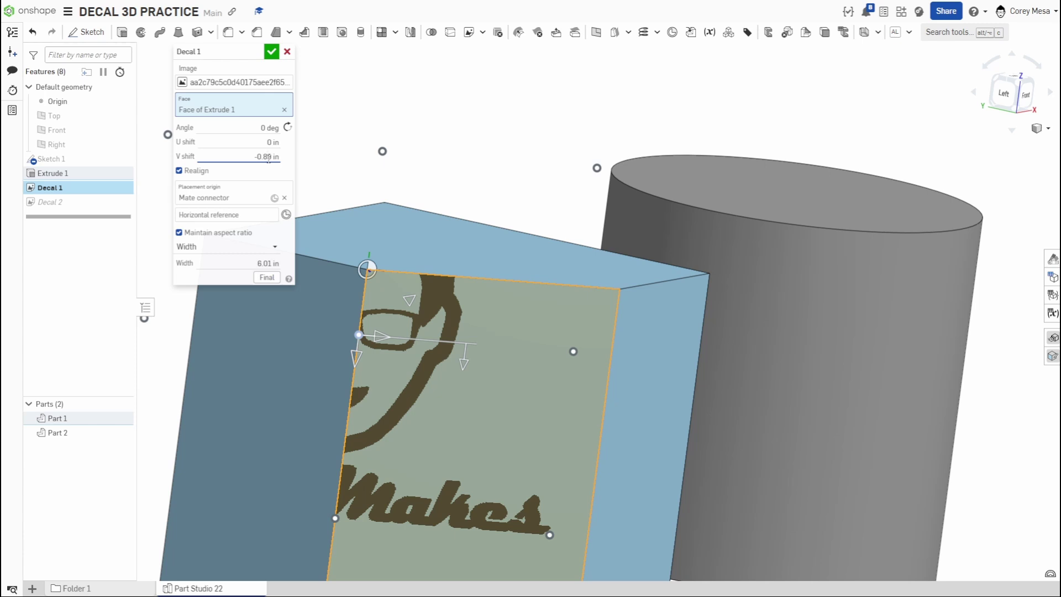
pyautogui.hotkey('ctrl', 'a')
pyautogui.write('1')
pyautogui.press('Return')
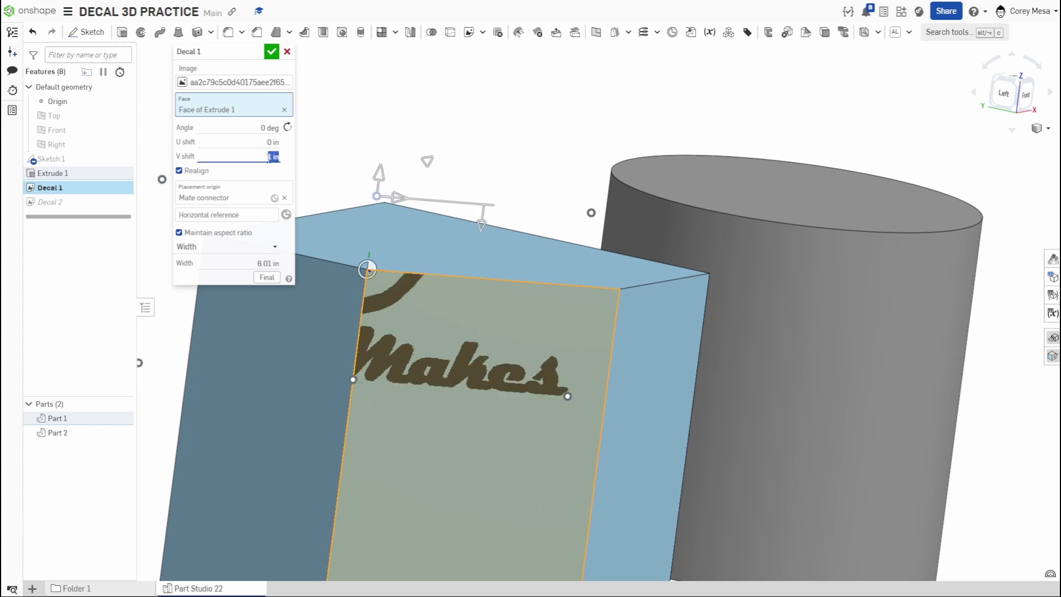
pyautogui.write('-1')
pyautogui.press('Return')
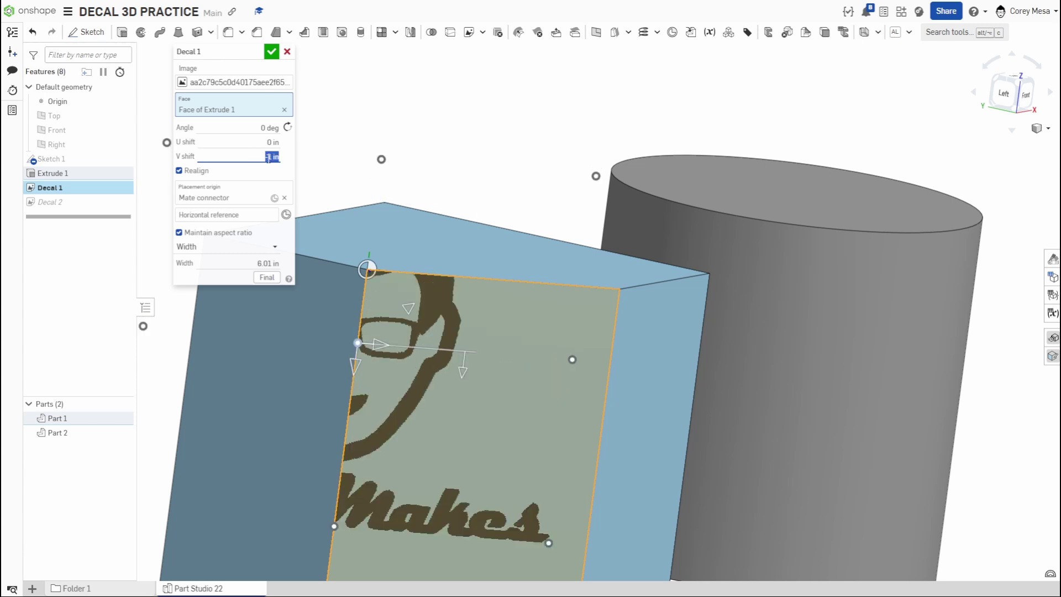
pyautogui.write('-2')
pyautogui.press('Return')
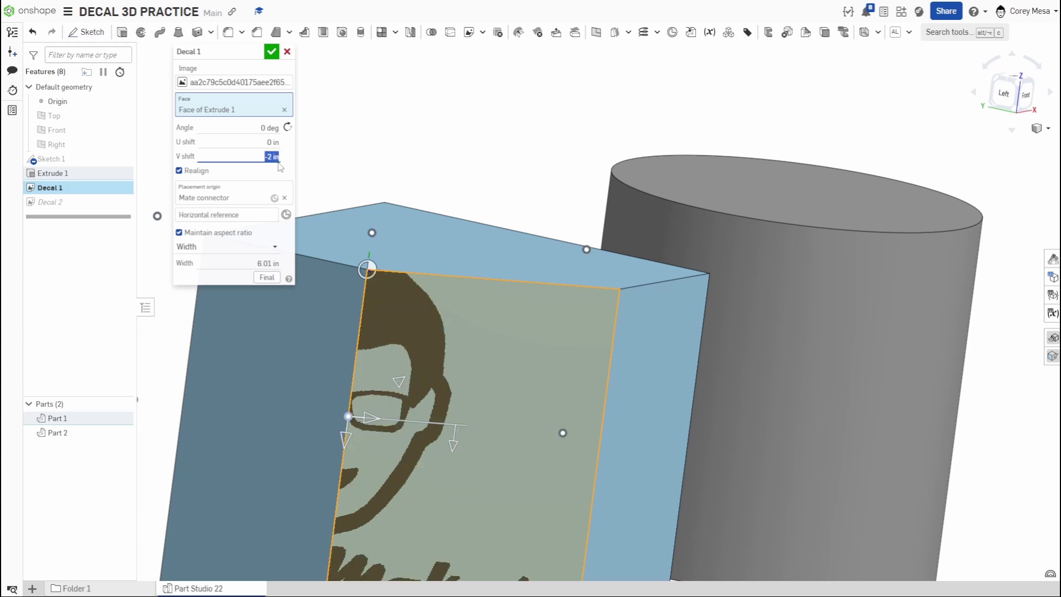
# Set the first decal's V shift to -3 in and accept the change
pyautogui.press('BackSpace')
pyautogui.write('-3')
pyautogui.press('Return')
pyautogui.scroll(-3, 506, 373)
pyautogui.scroll(2, 496, 404)
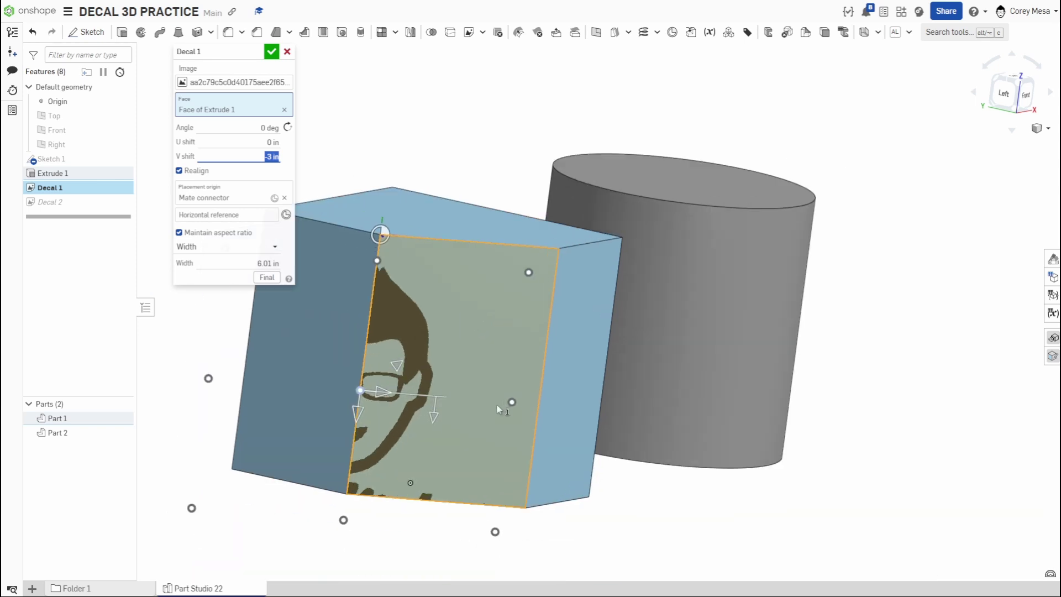
pyautogui.scroll(-1, 496, 405)
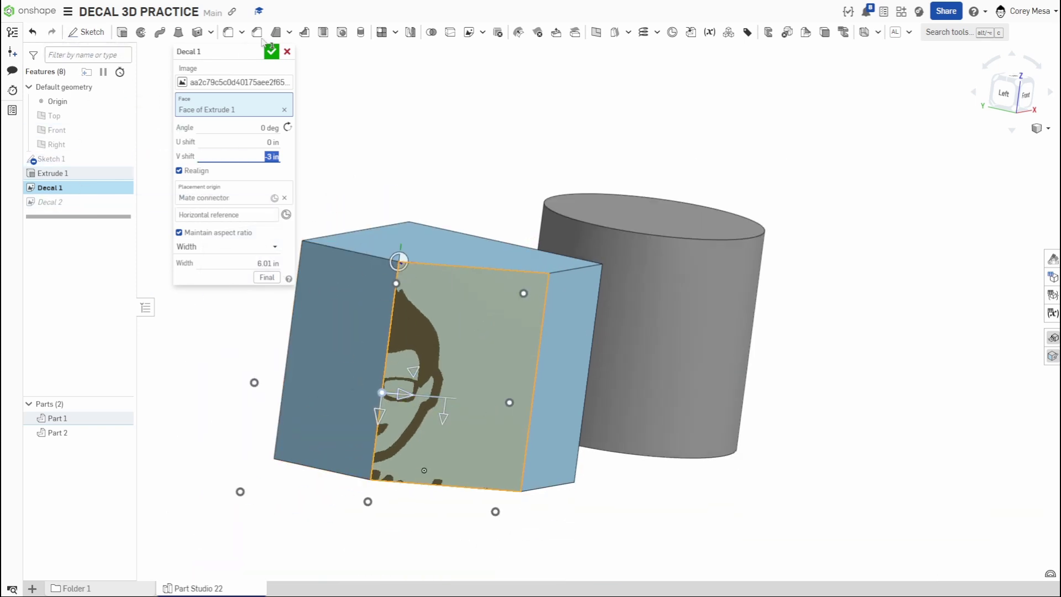
# Edit the second decal on the adjoining face and set its V shift to -3 in to match the first
pyautogui.doubleClick(82, 203)
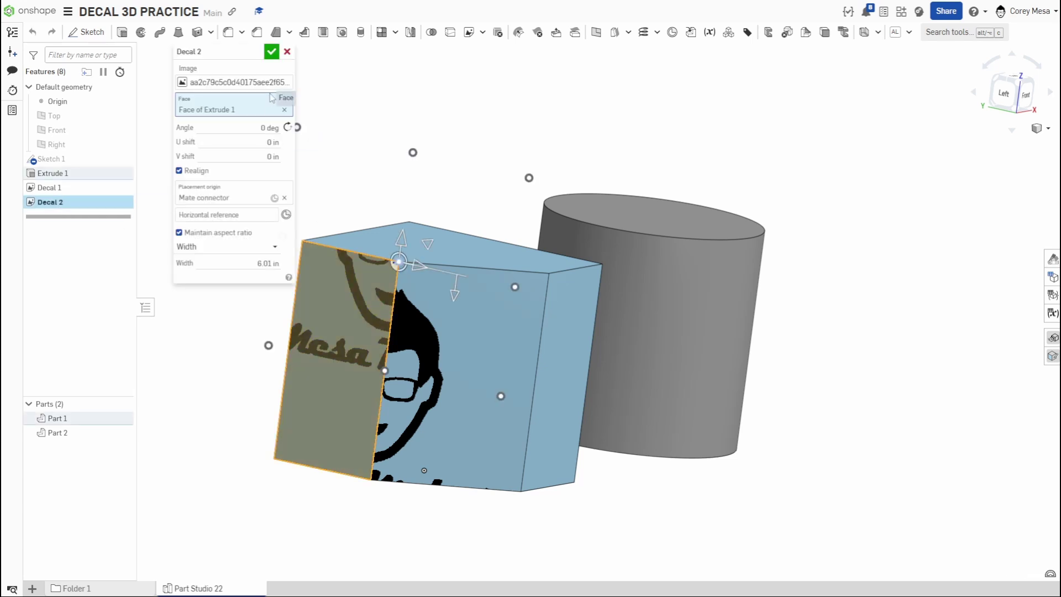
pyautogui.click(267, 156)
pyautogui.write('-3')
pyautogui.press('Return')
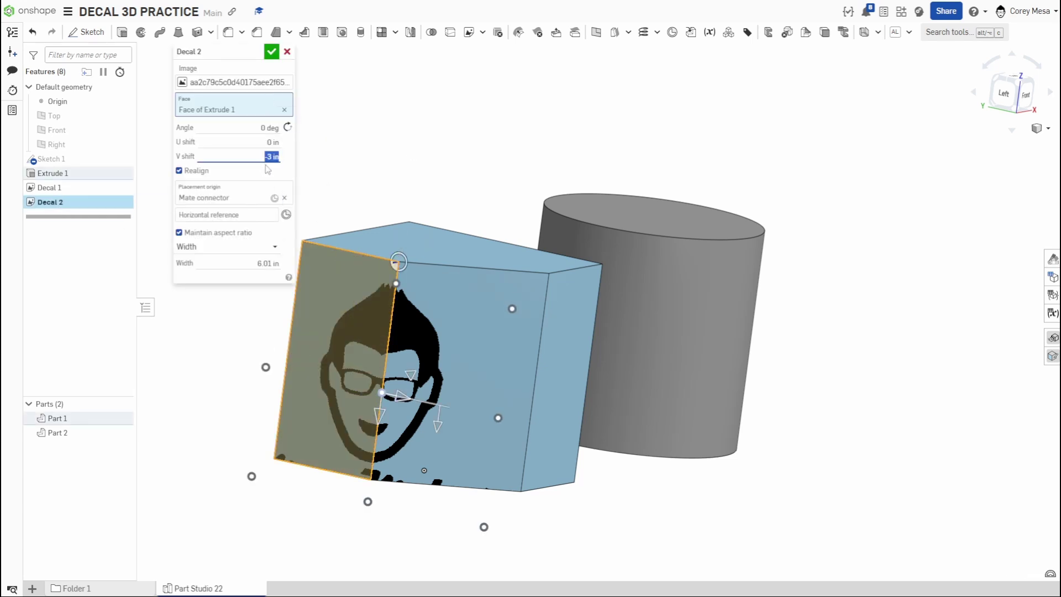
pyautogui.click(272, 52)
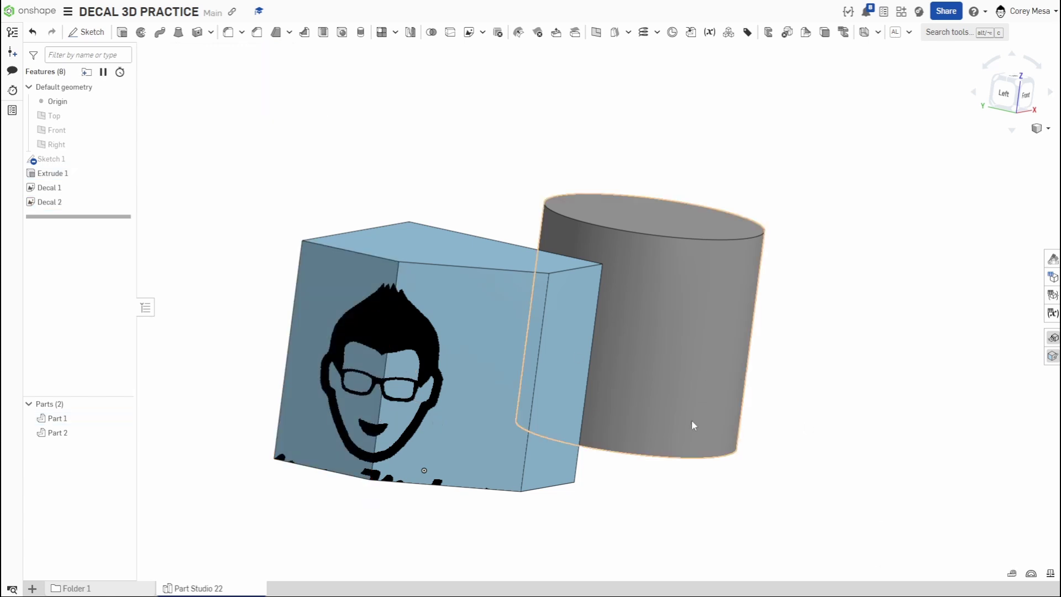
# Examine how the face logo continues across the shared edge, especially at the hair, from an angled close-up
pyautogui.moveTo(514, 427); pyautogui.dragTo(487, 446, button='right')
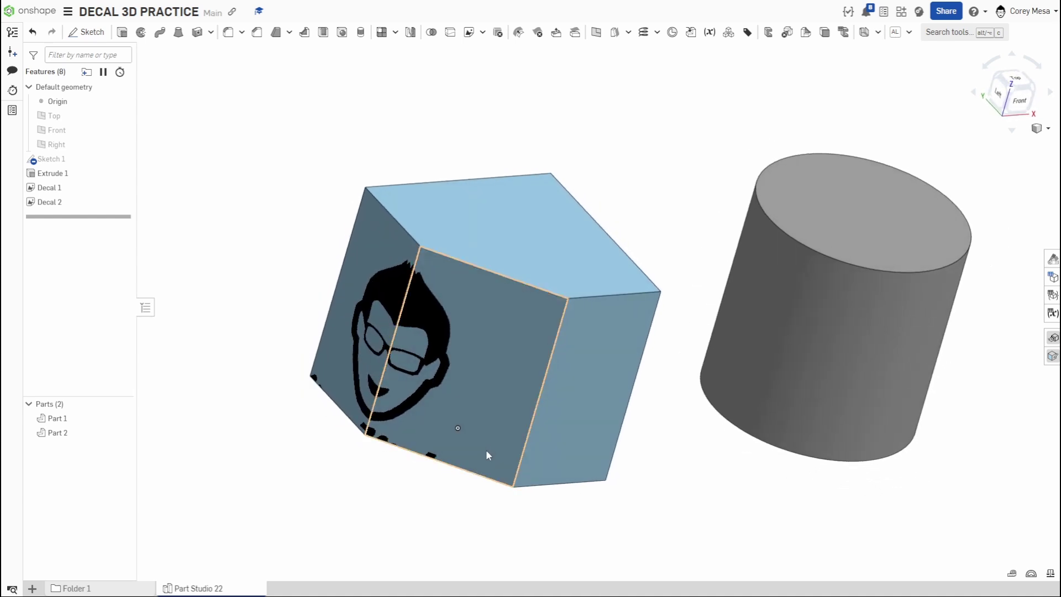
pyautogui.scroll(8, 426, 267)
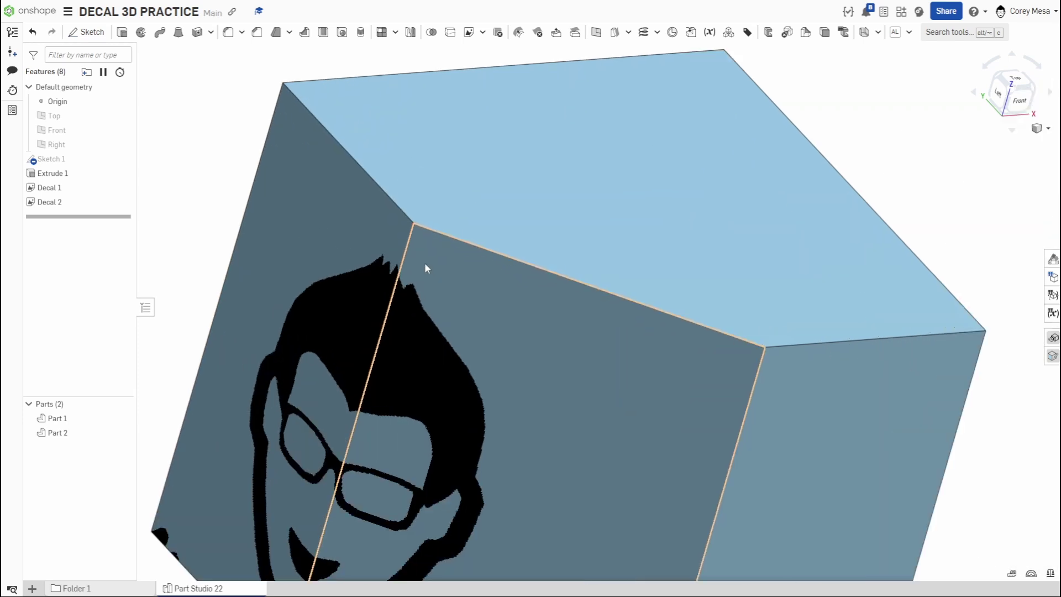
pyautogui.scroll(2, 389, 267)
pyautogui.scroll(-3, 409, 260)
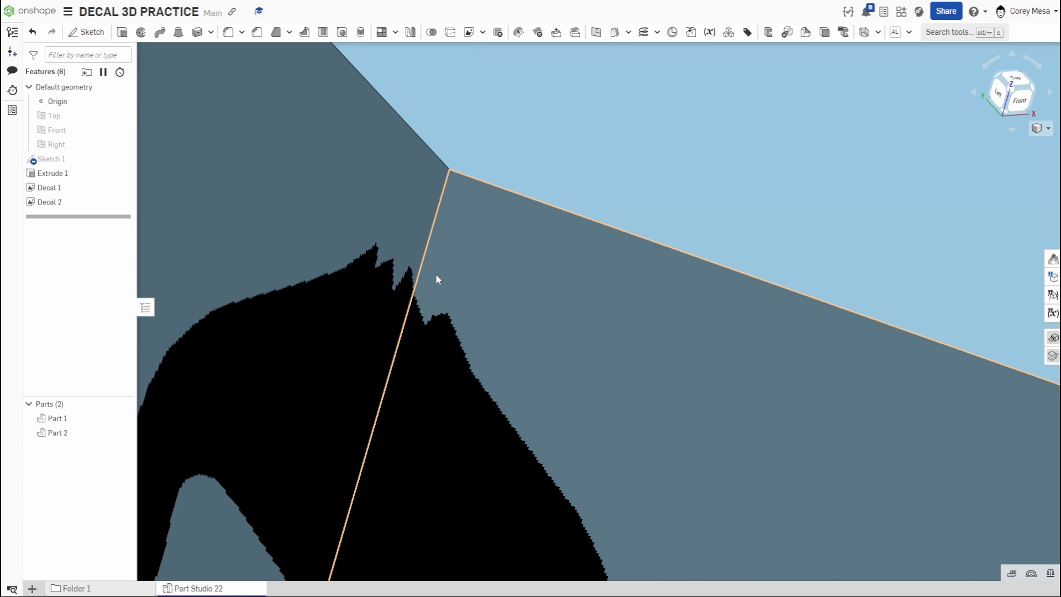
pyautogui.scroll(-5, 437, 281)
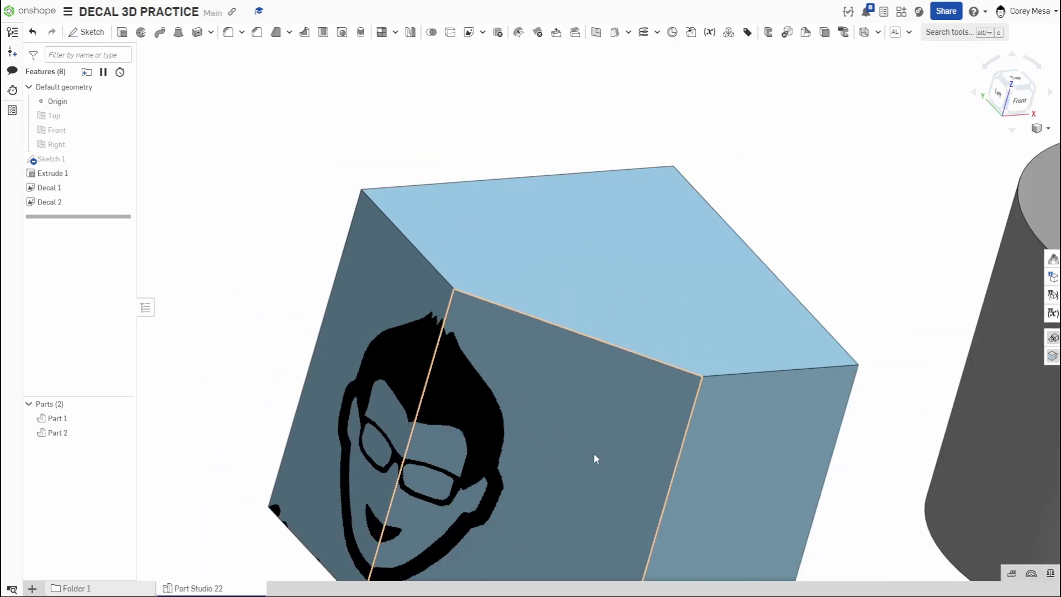
pyautogui.moveTo(594, 458); pyautogui.dragTo(500, 357, button='middle')
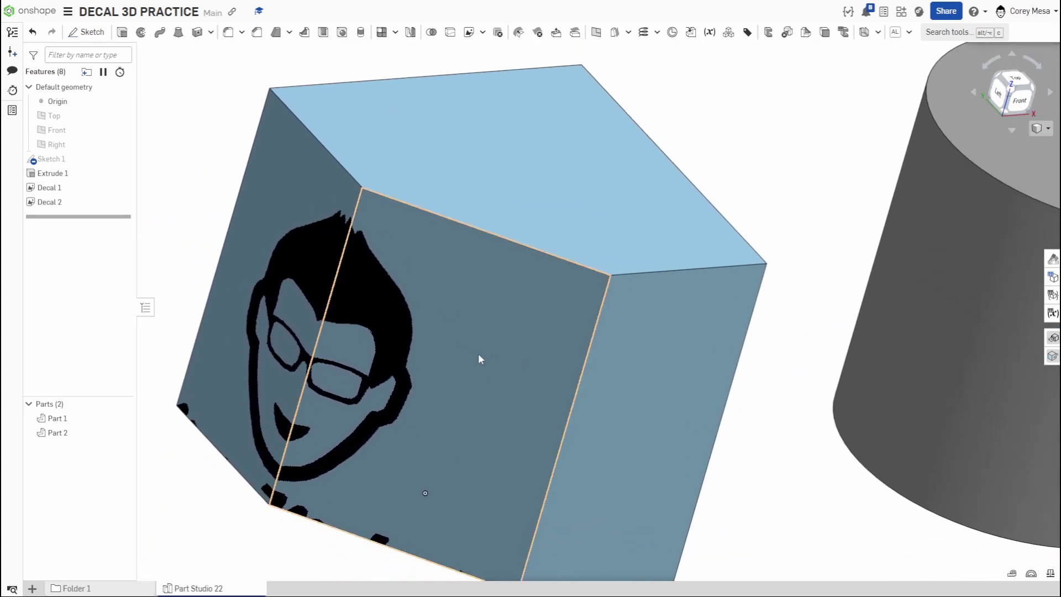